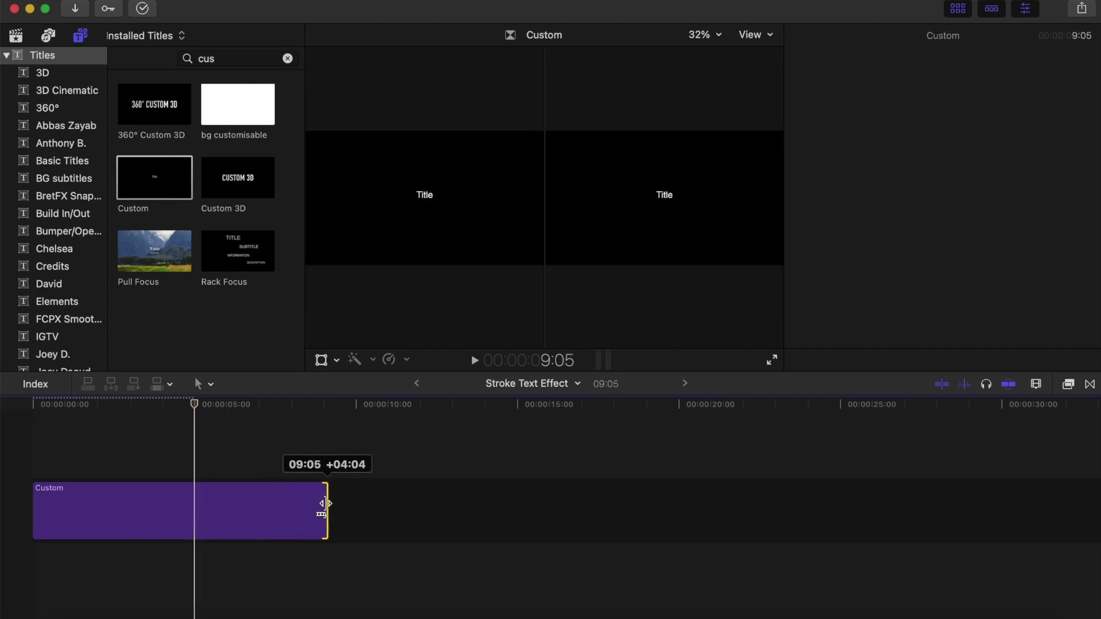
# Step: Replace the text of the Custom title in the timeline with "STROKE TEXT"
pyautogui.click(232, 510)
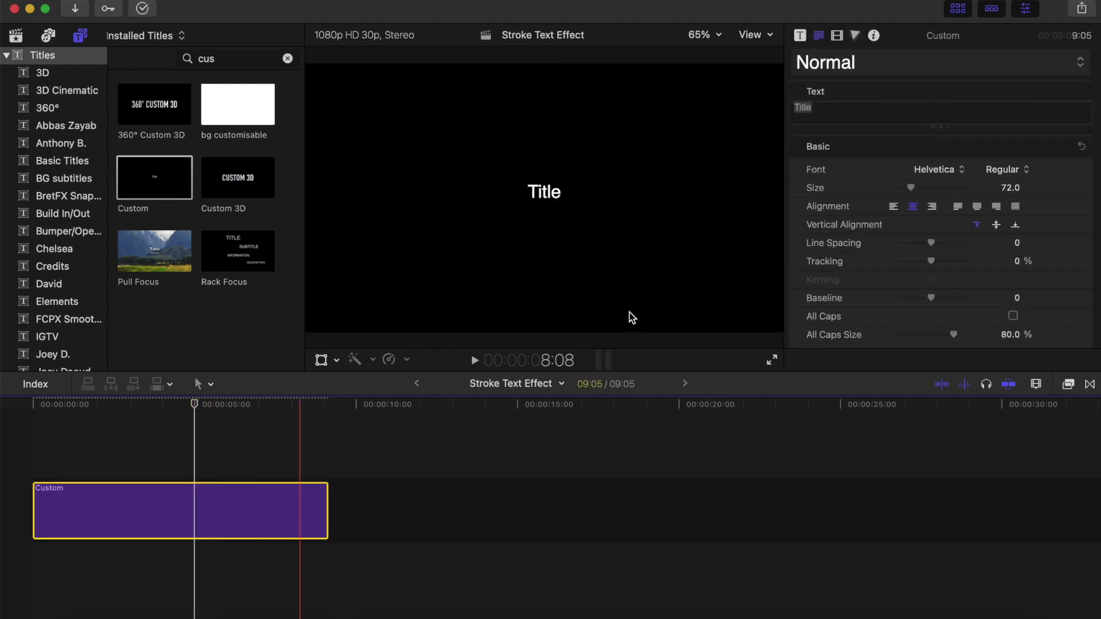
pyautogui.click(825, 109)
pyautogui.press('BackSpace')
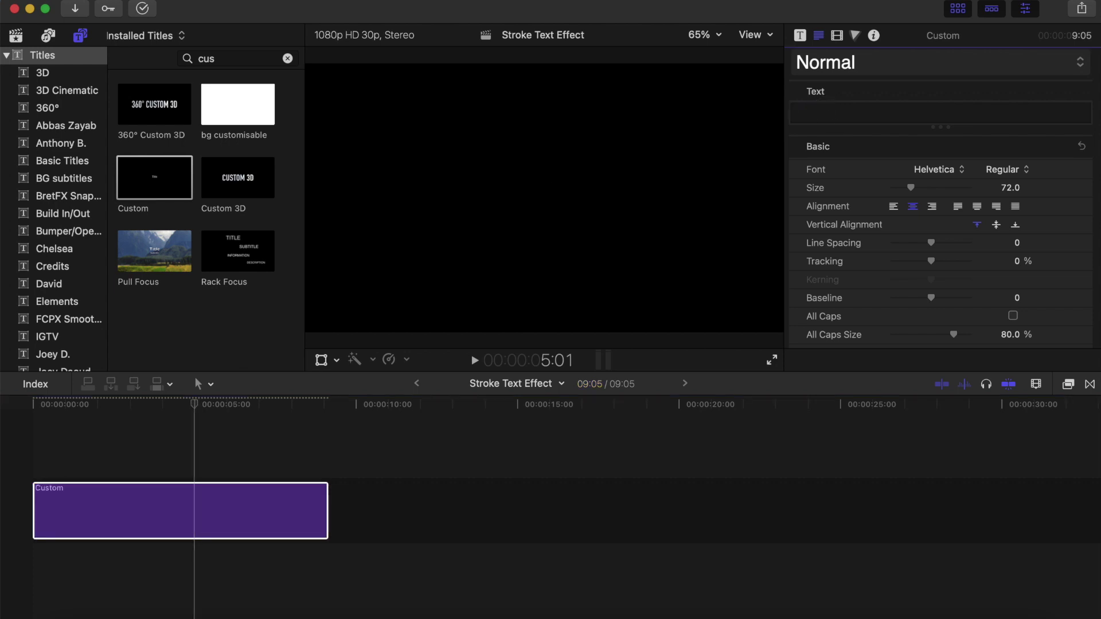
pyautogui.write('STR')
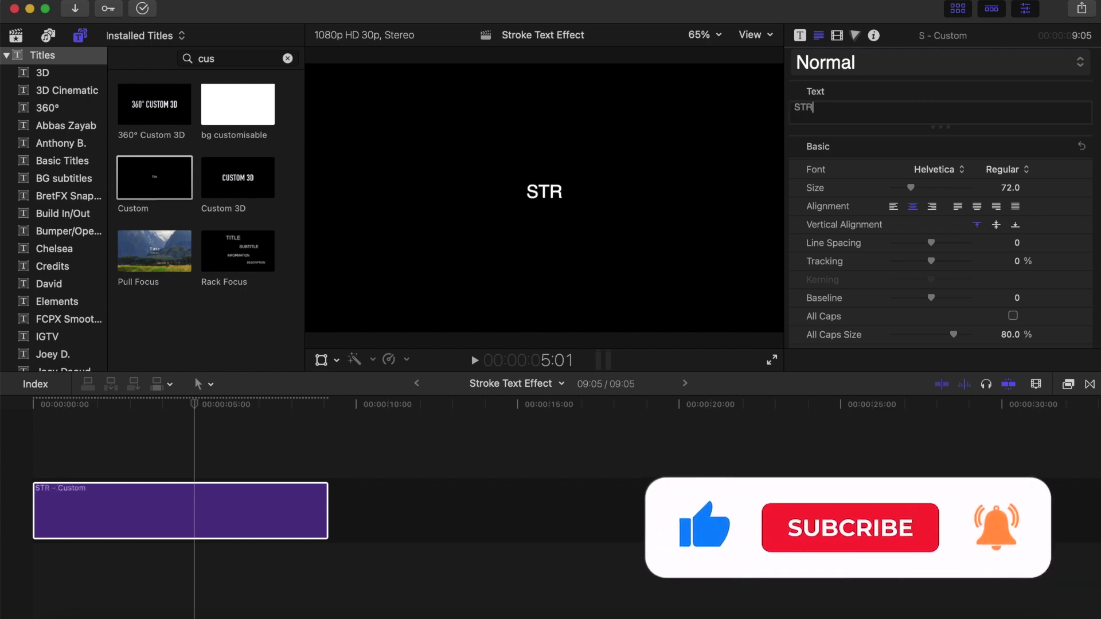
pyautogui.write('OKE')
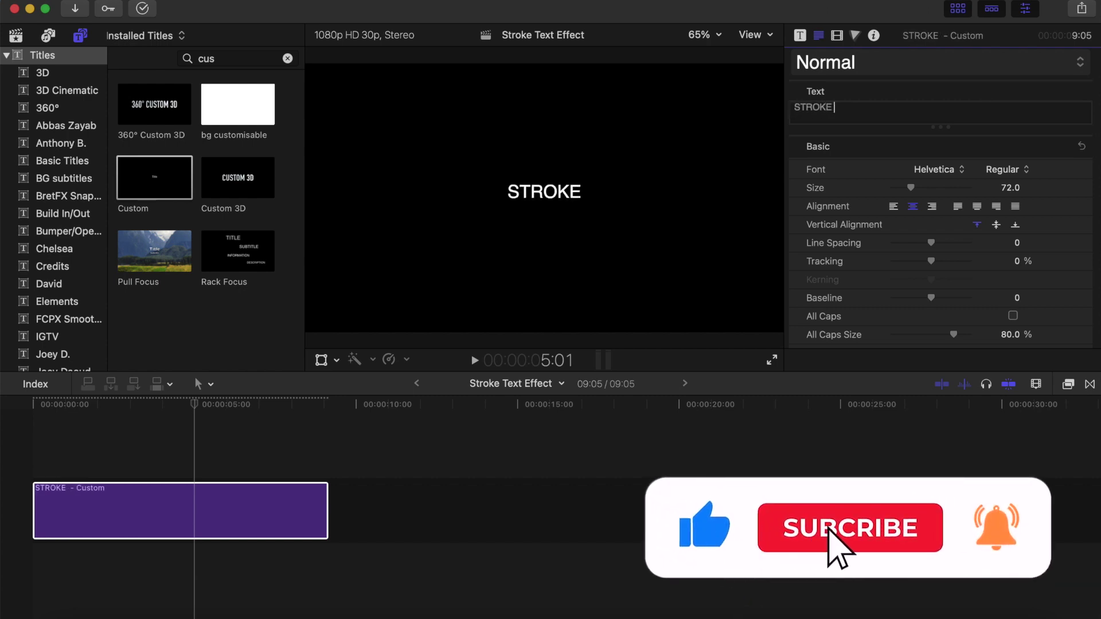
pyautogui.write(' TEXT')
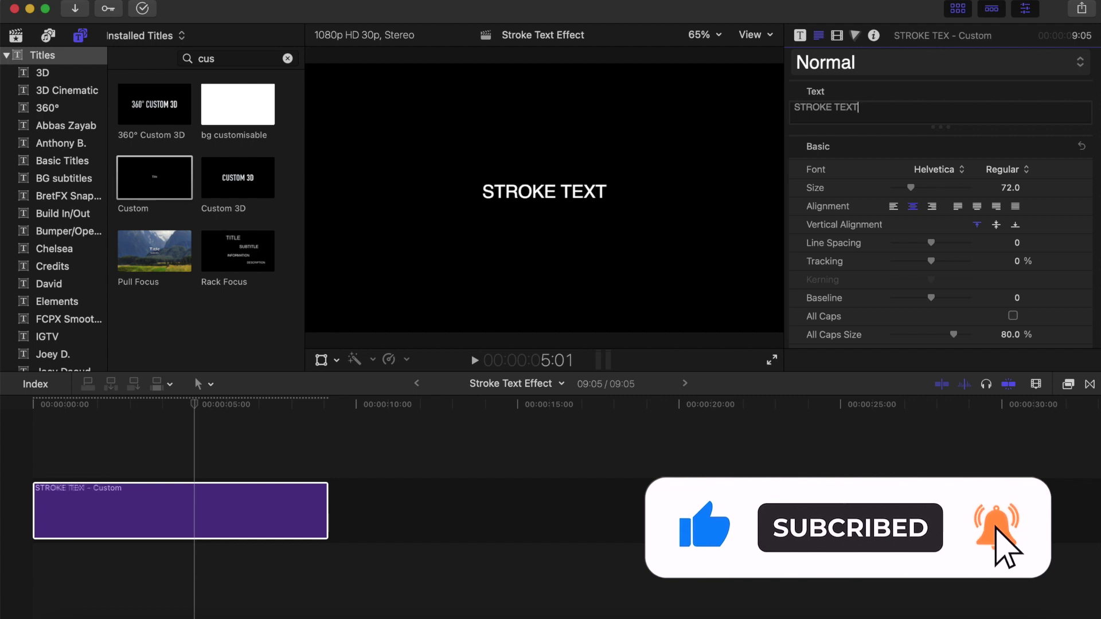
# Step: Enlarge the STROKE TEXT title to a text size of about 202
pyautogui.click(1006, 188)
pyautogui.write('80')
pyautogui.press('Return')
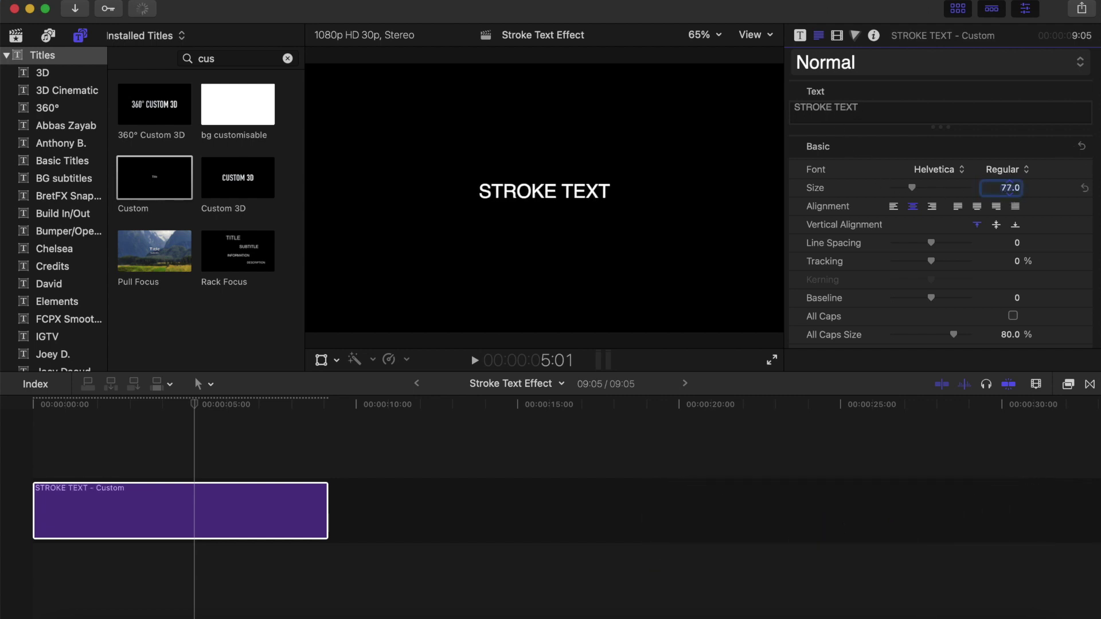
pyautogui.press('Up')
pyautogui.press('Up')
pyautogui.press('Up')
pyautogui.press('Up')
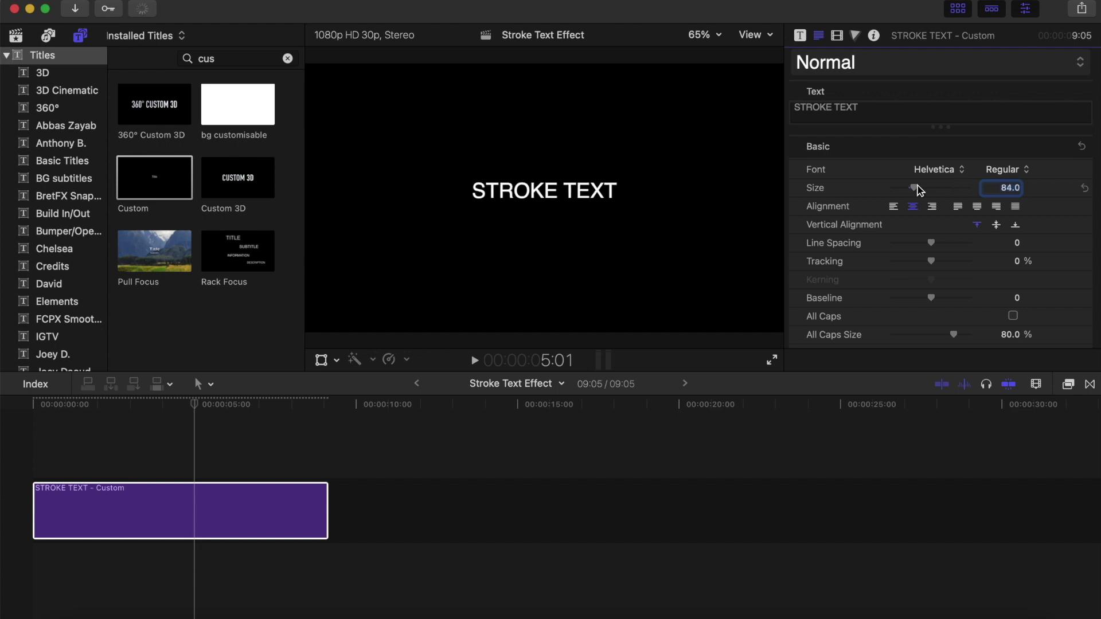
pyautogui.moveTo(920, 189); pyautogui.dragTo(951, 196)
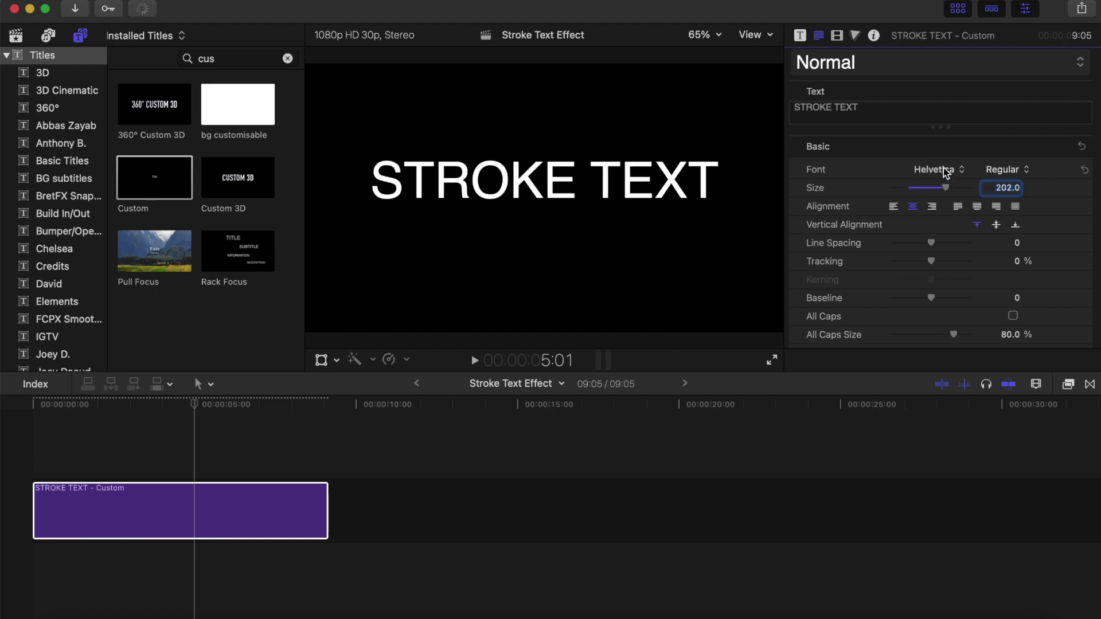
# Step: Browse the available fonts and set the title's font to Arial Black
pyautogui.click(946, 171)
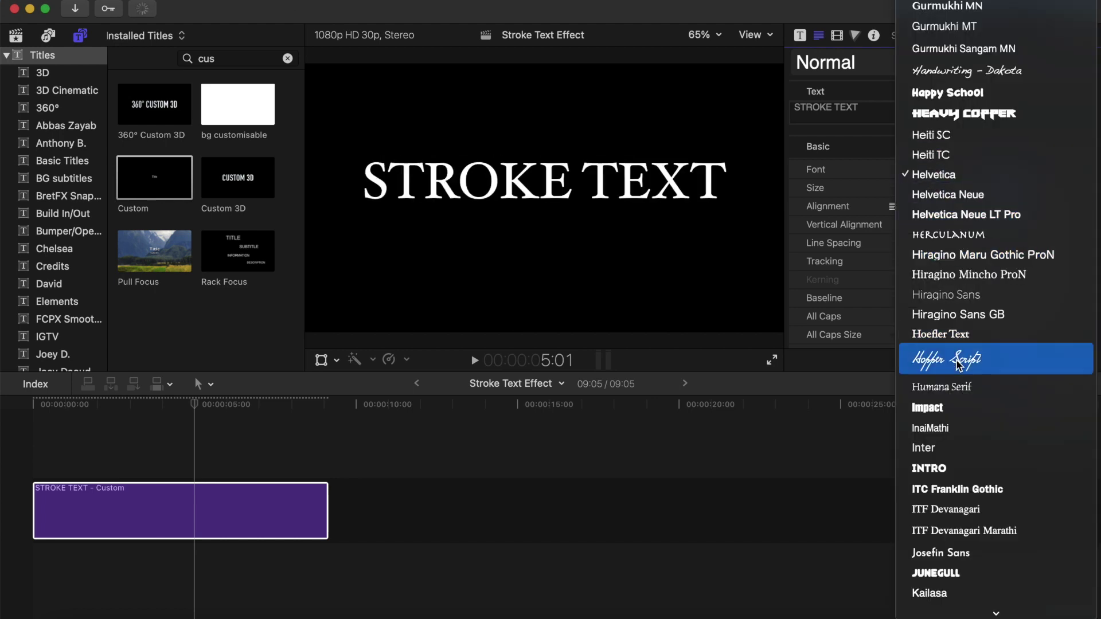
pyautogui.scroll(-15, 959, 365)
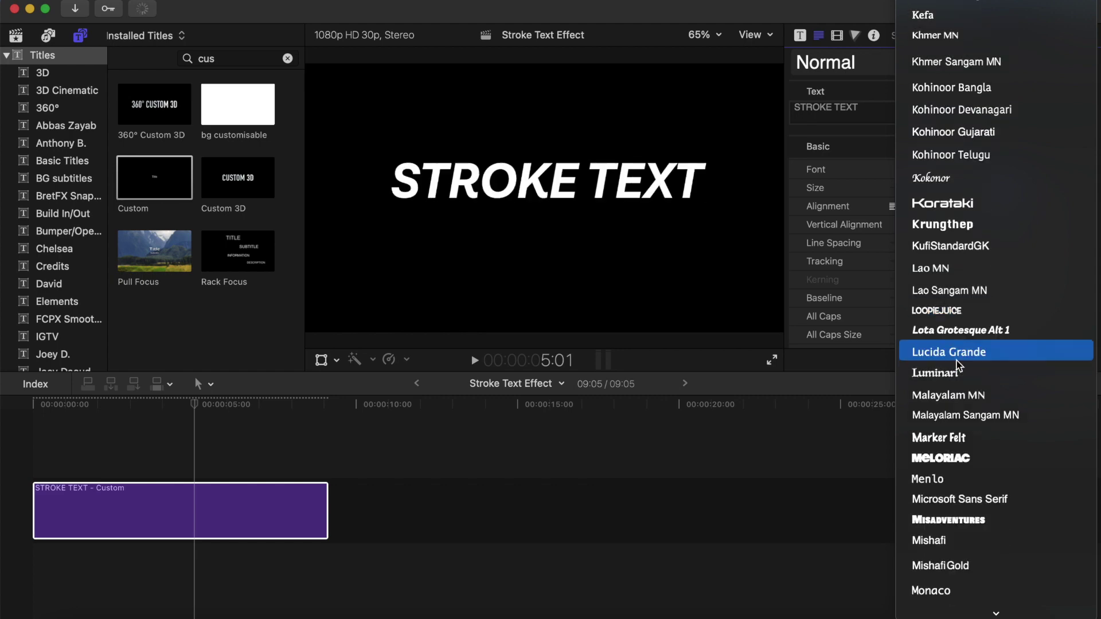
pyautogui.scroll(-12, 959, 366)
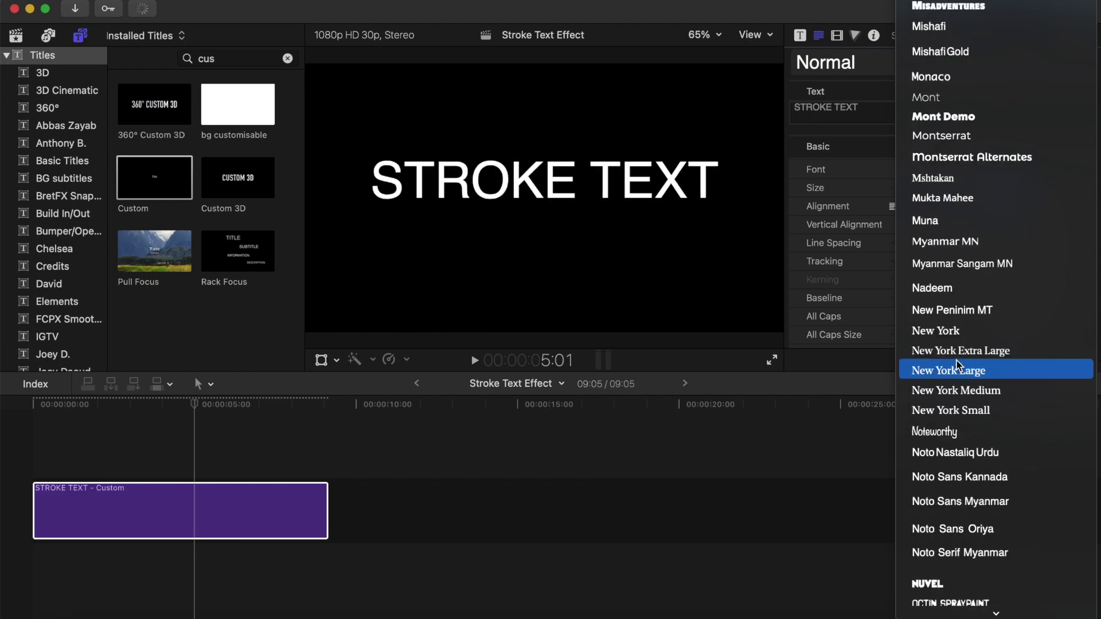
pyautogui.scroll(-10, 957, 365)
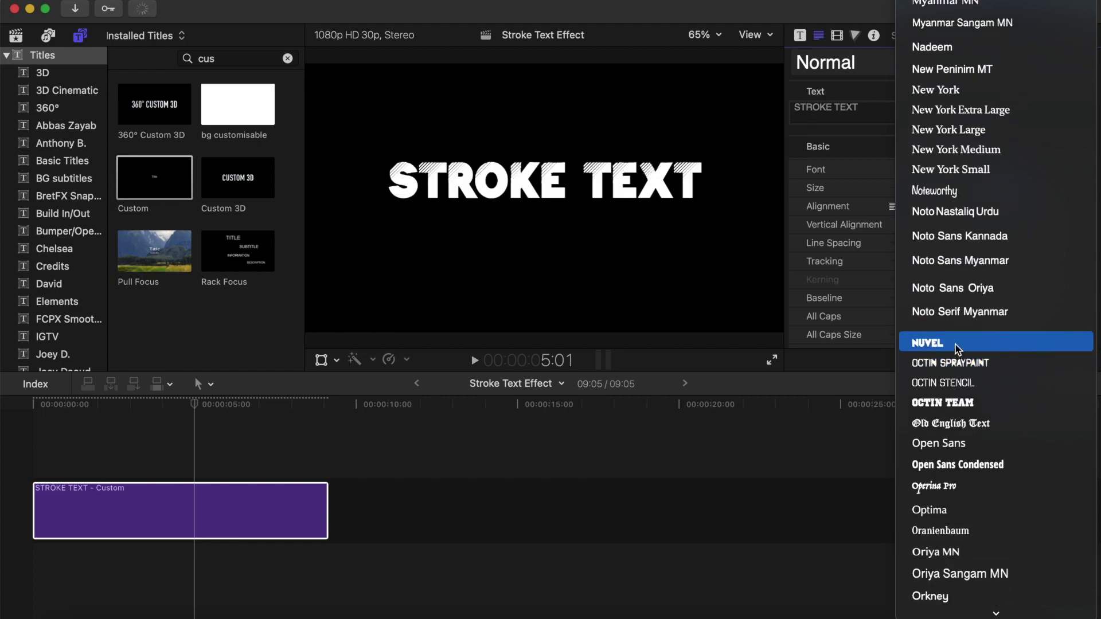
pyautogui.scroll(15, 957, 347)
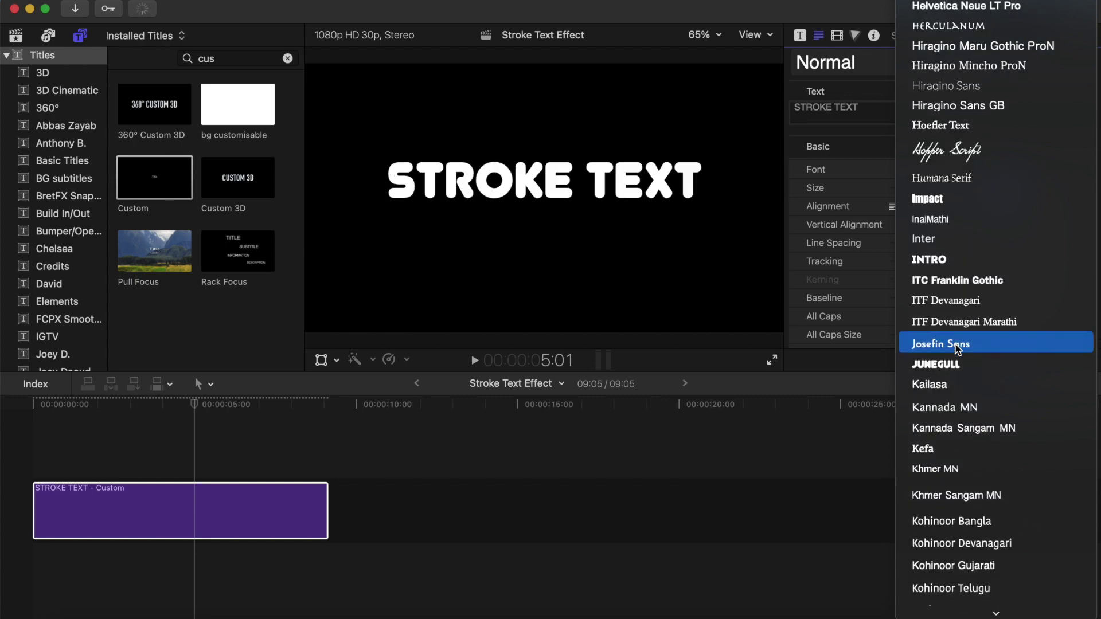
pyautogui.scroll(12, 957, 346)
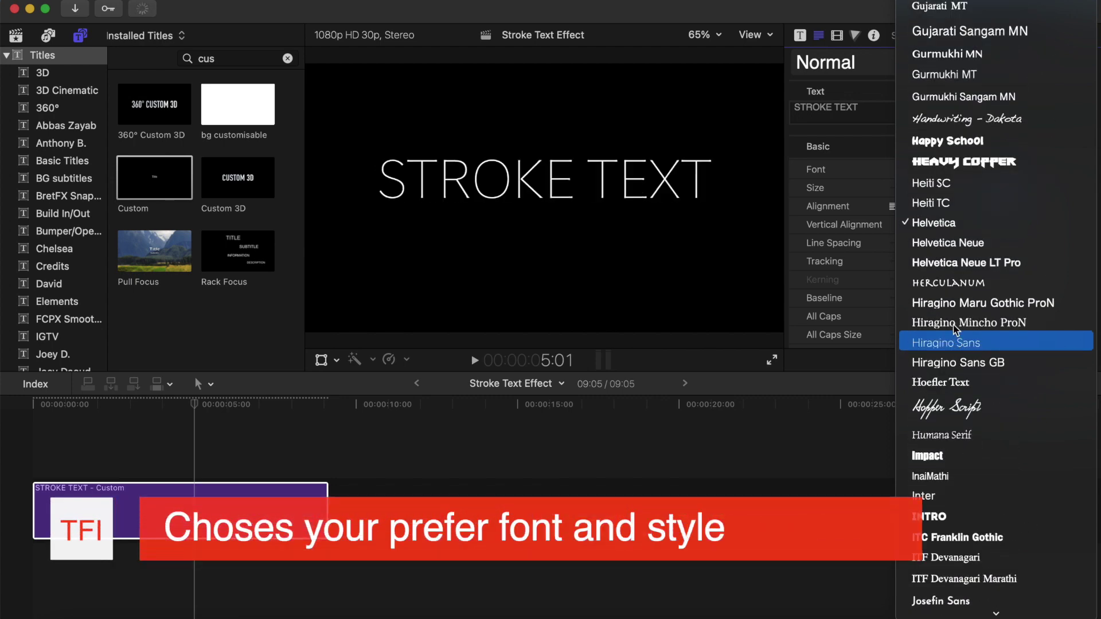
pyautogui.scroll(1, 954, 279)
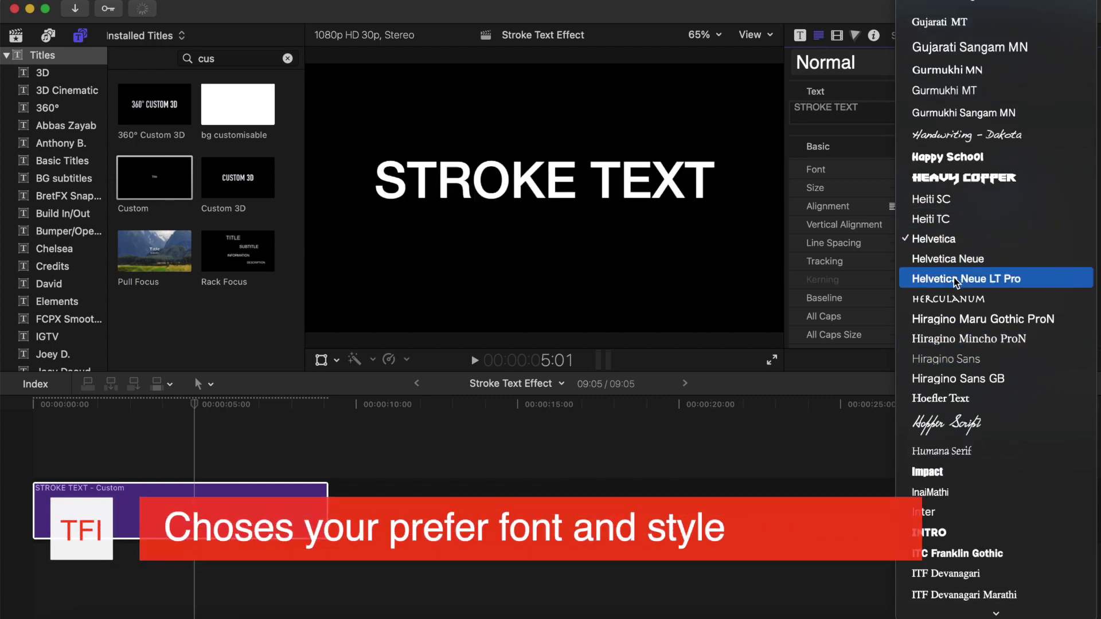
pyautogui.scroll(10, 955, 278)
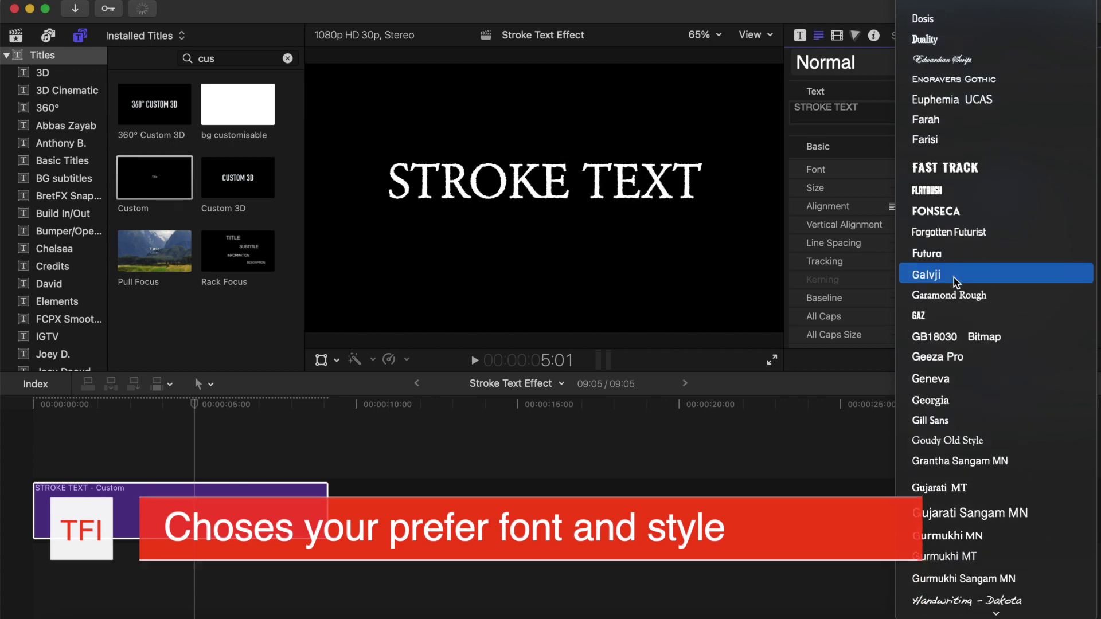
pyautogui.scroll(15, 955, 278)
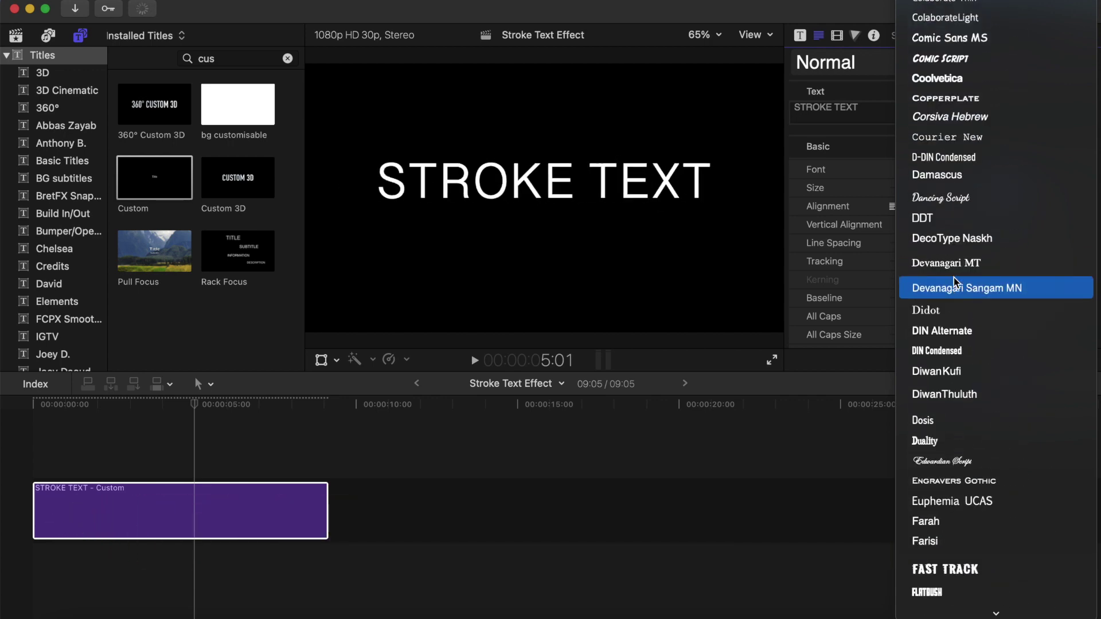
pyautogui.scroll(14, 954, 278)
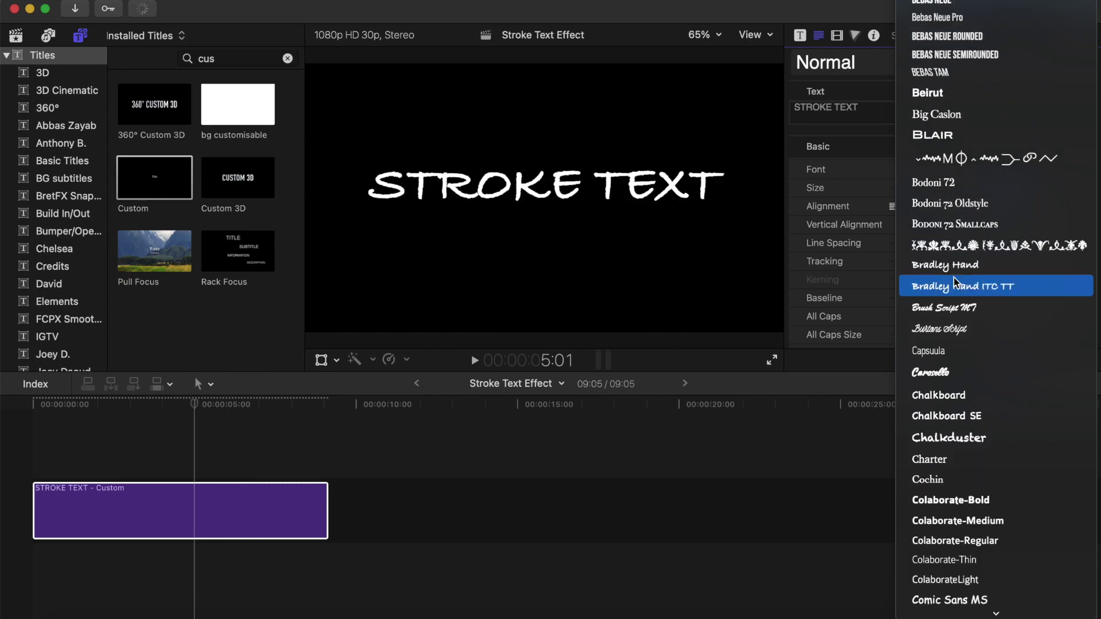
pyautogui.scroll(13, 954, 277)
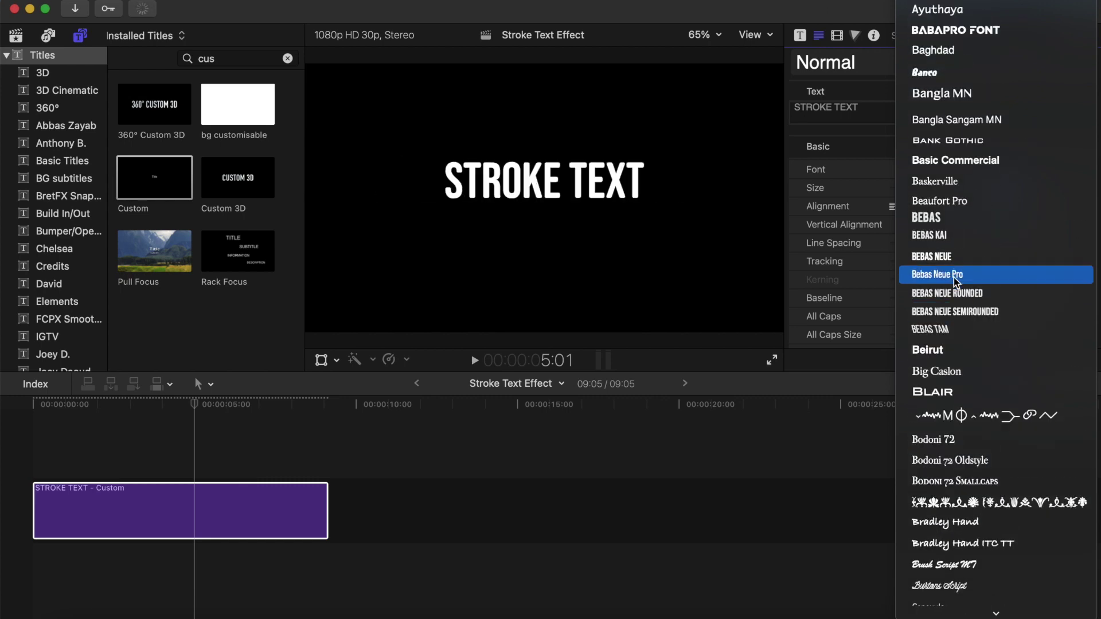
pyautogui.scroll(8, 955, 277)
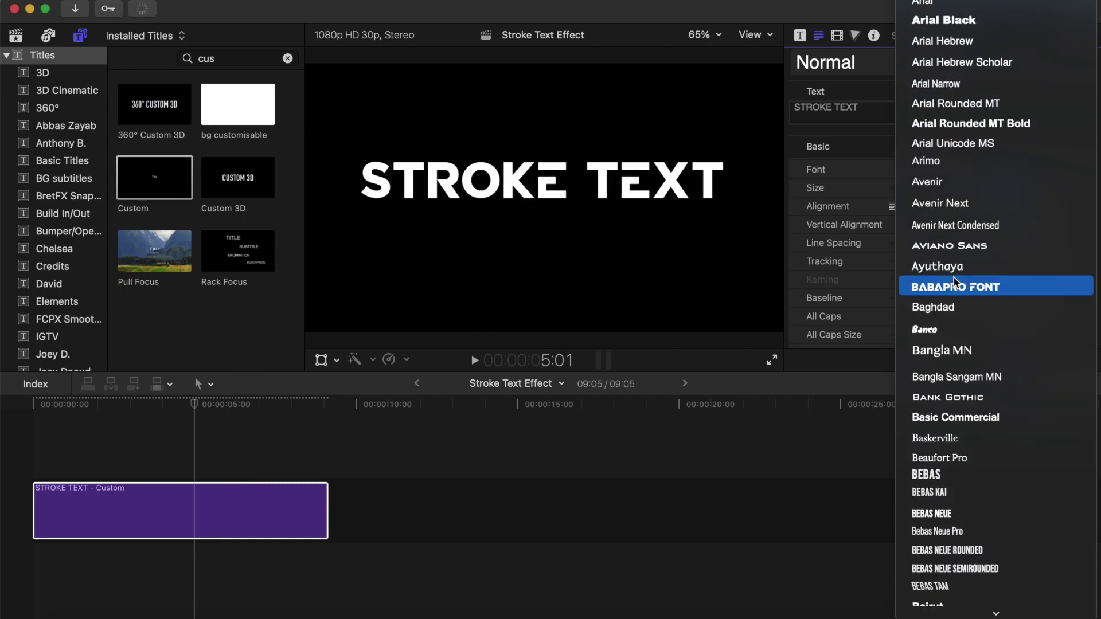
pyautogui.click(956, 22)
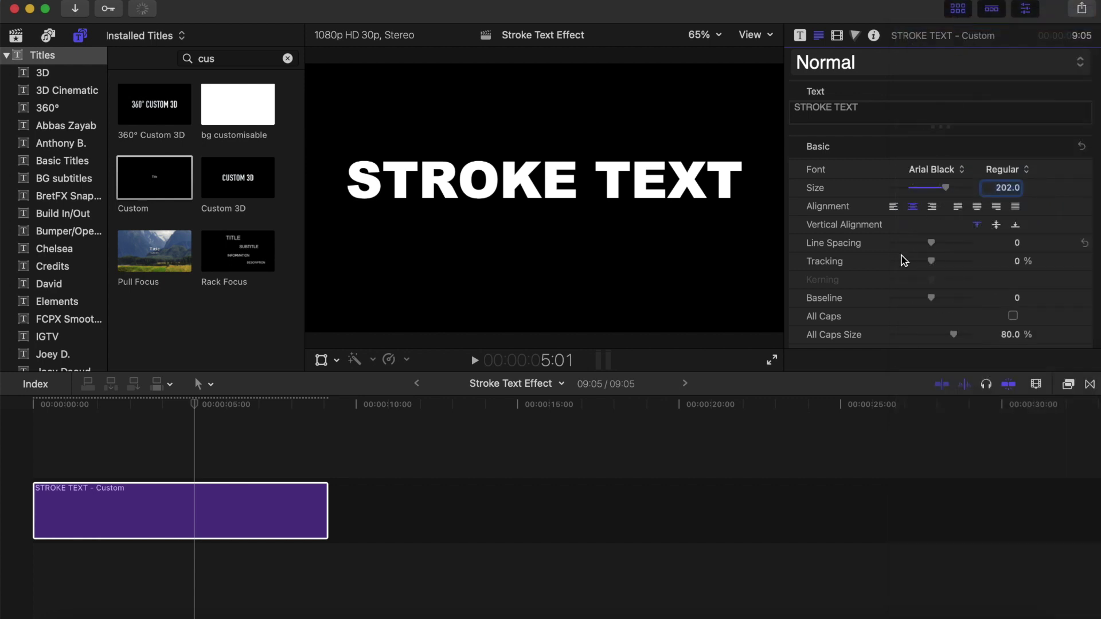
# Step: Set the title's text size to exactly 200
pyautogui.scroll(-10, 878, 258)
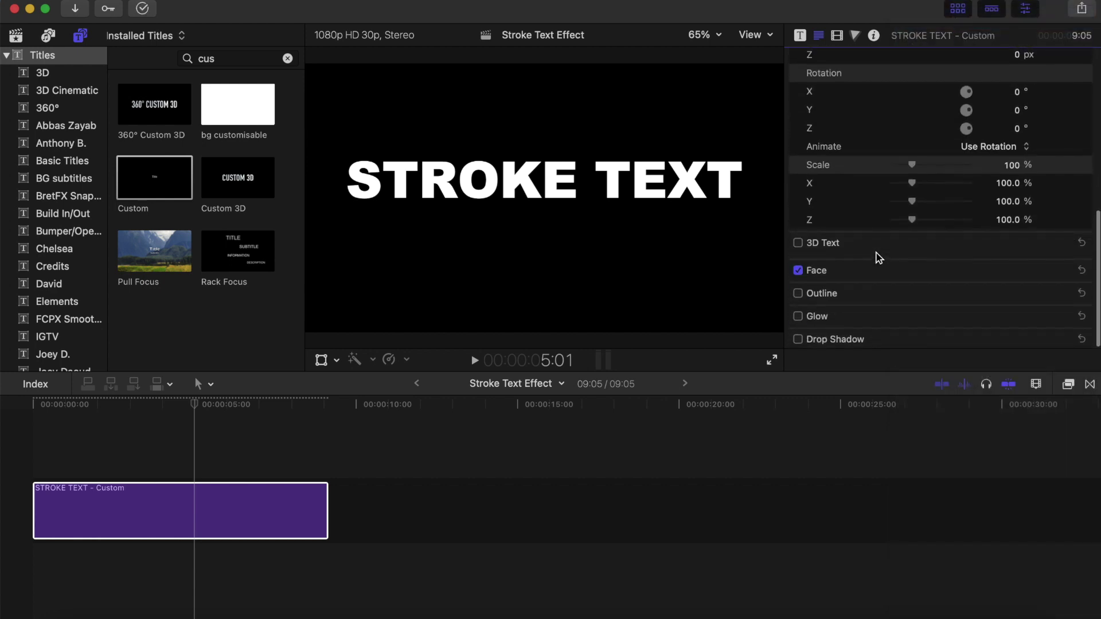
pyautogui.scroll(4, 878, 258)
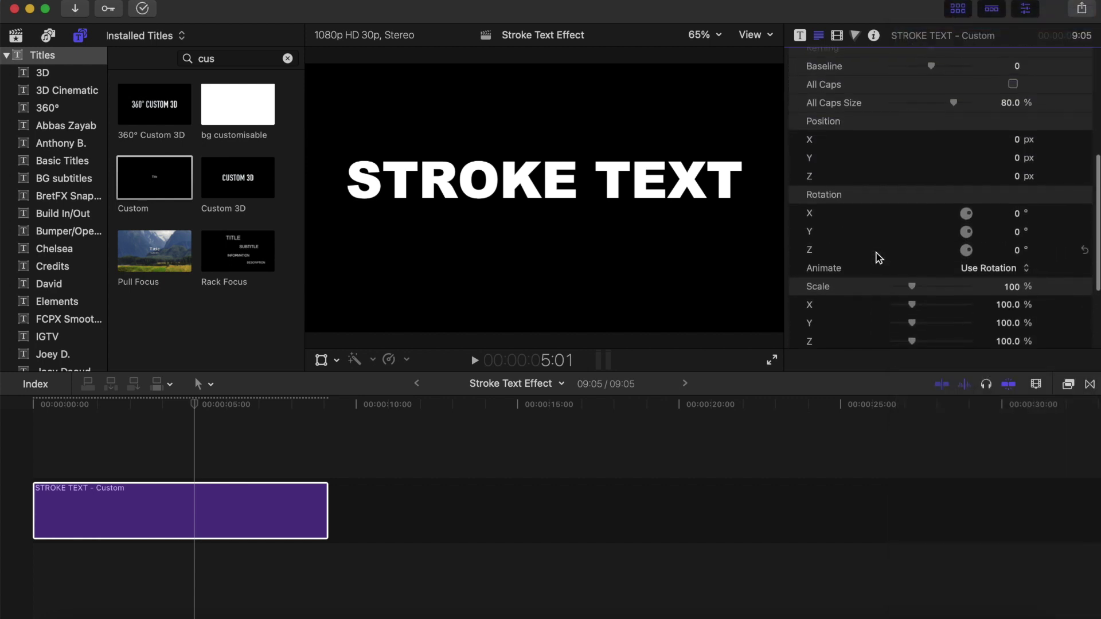
pyautogui.scroll(5, 872, 221)
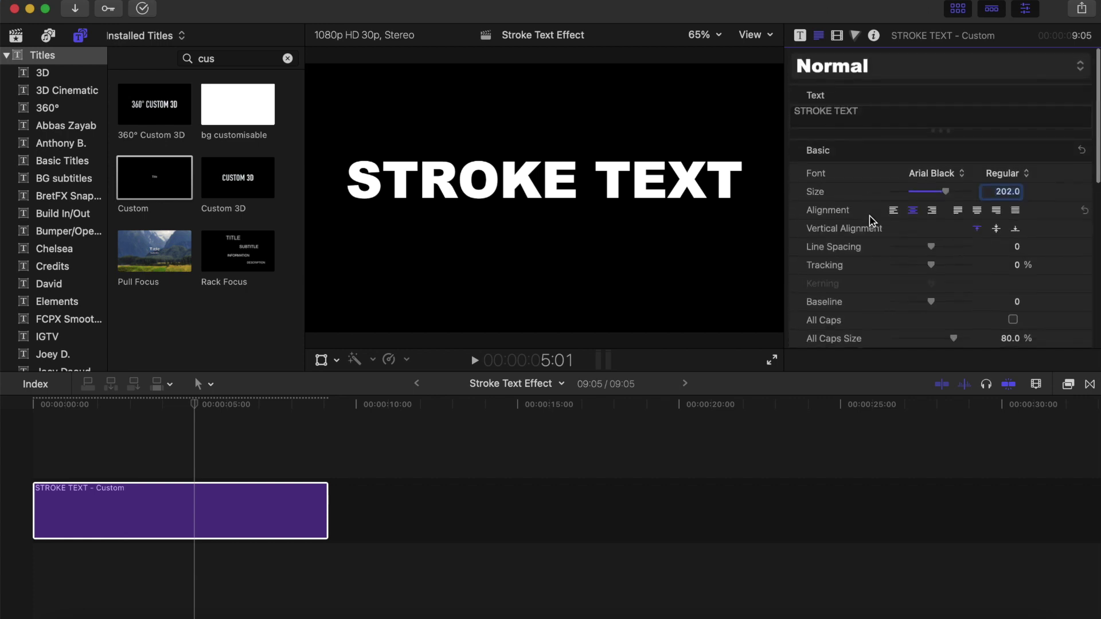
pyautogui.click(1008, 191)
pyautogui.write('2')
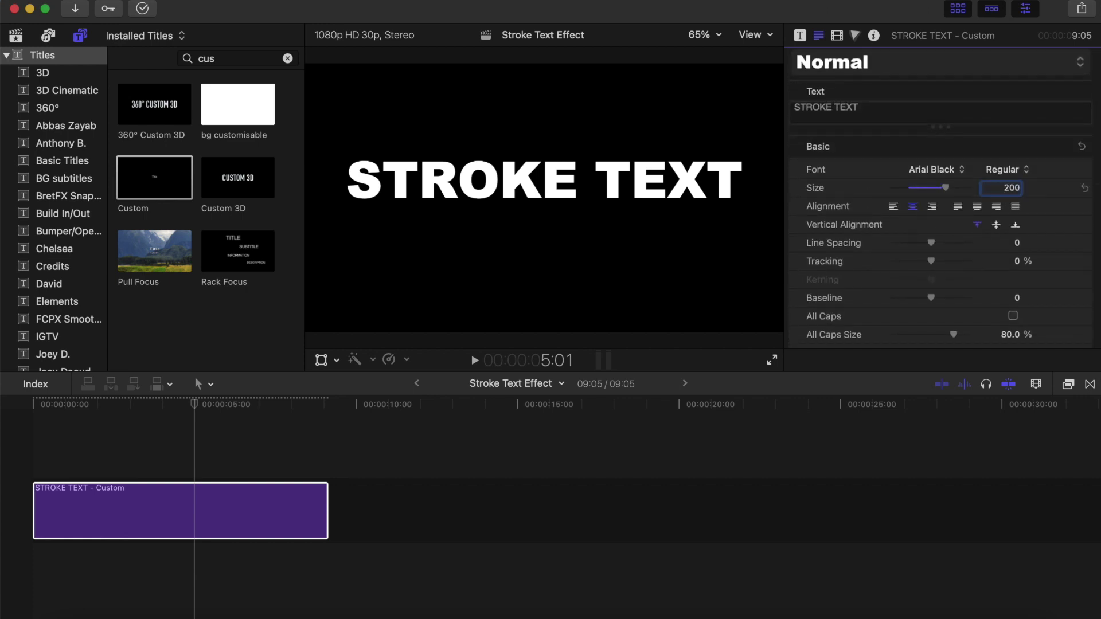
pyautogui.press('Return')
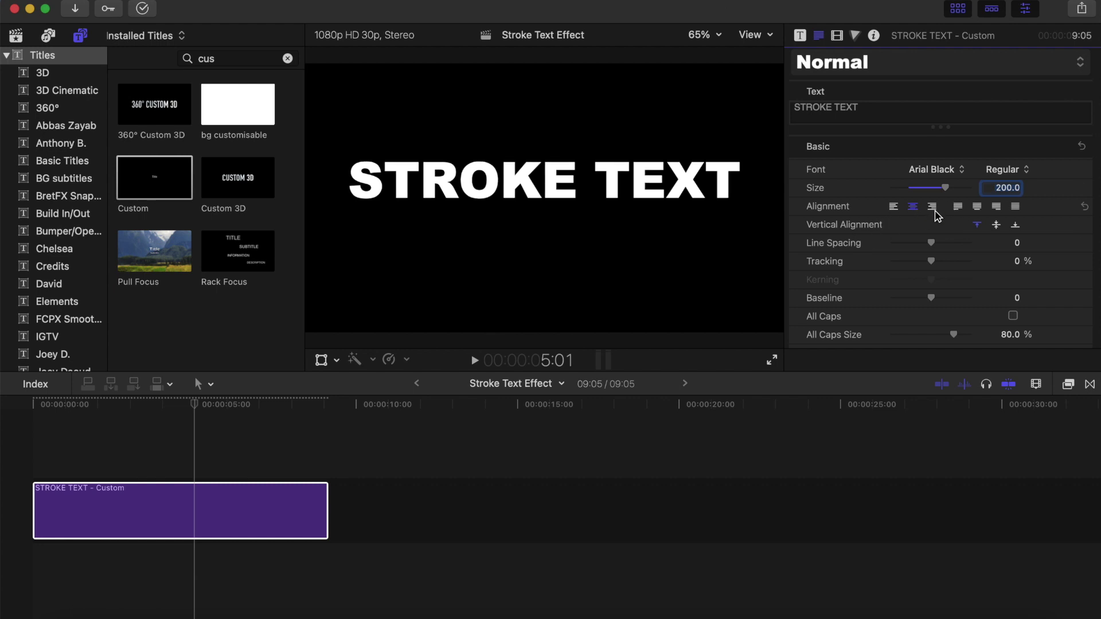
# Step: Enable the title's outline and set the outline color to White from the Apple palette
pyautogui.scroll(-10, 871, 281)
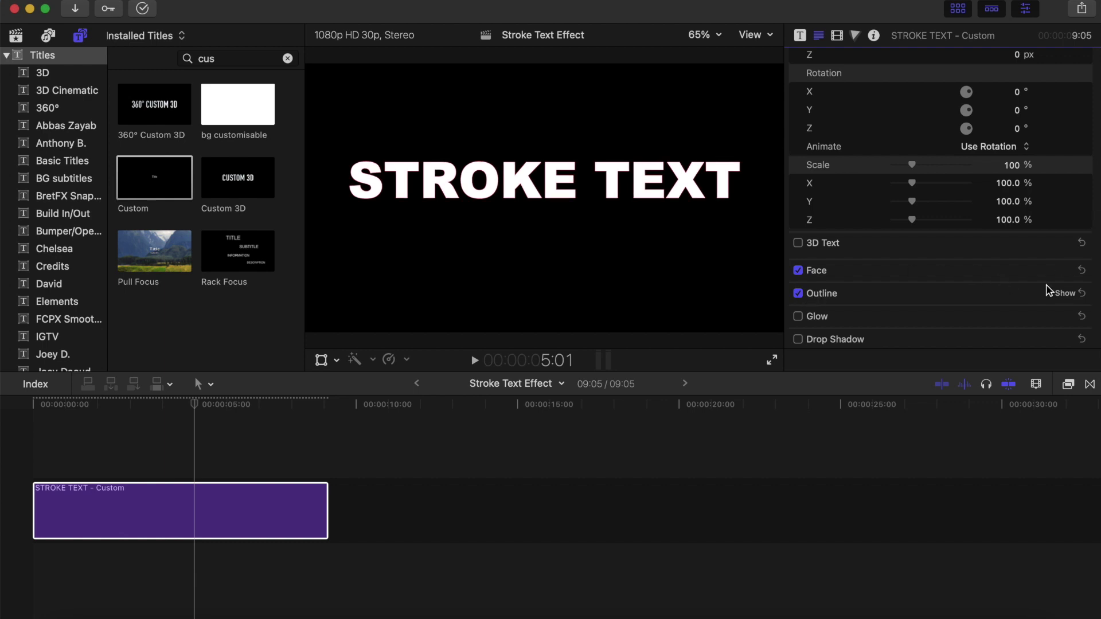
pyautogui.click(1065, 294)
pyautogui.scroll(-3, 969, 315)
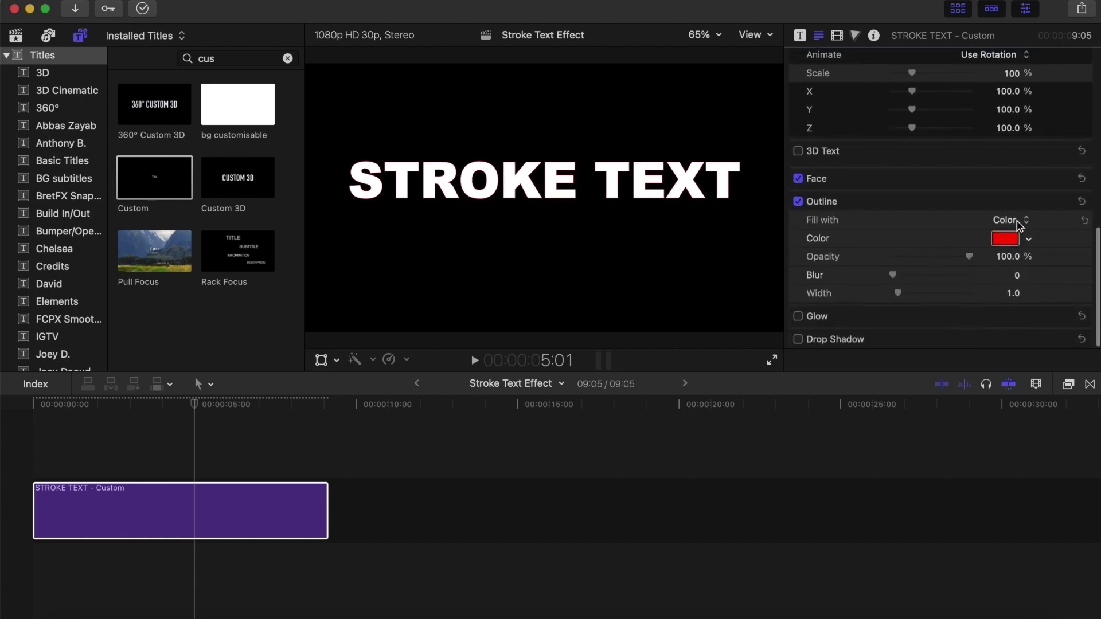
pyautogui.click(997, 246)
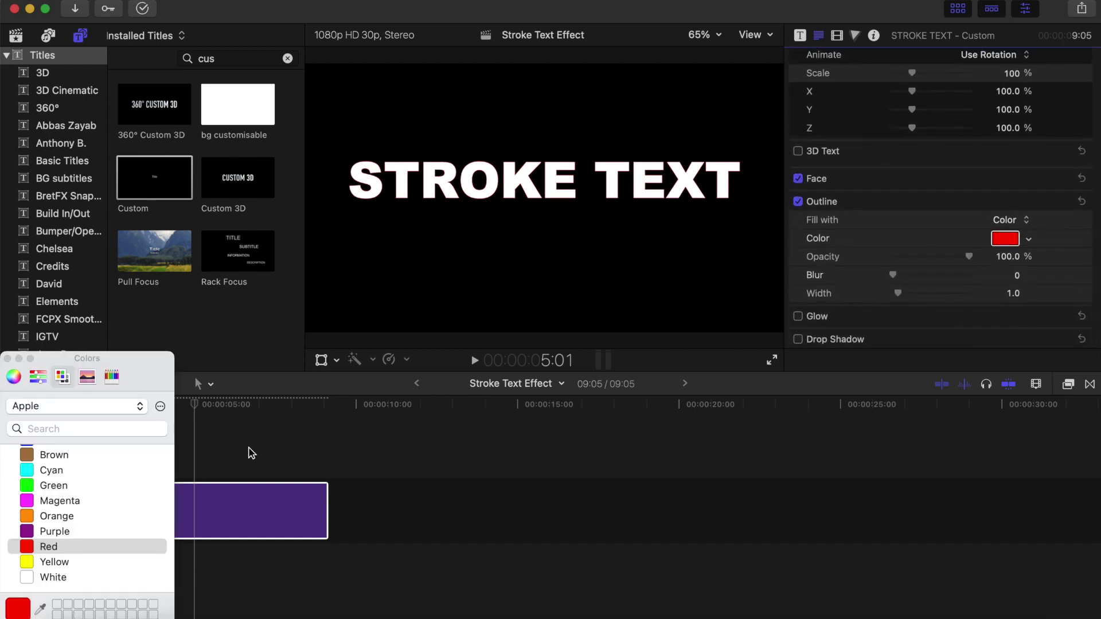
pyautogui.click(55, 578)
pyautogui.click(7, 359)
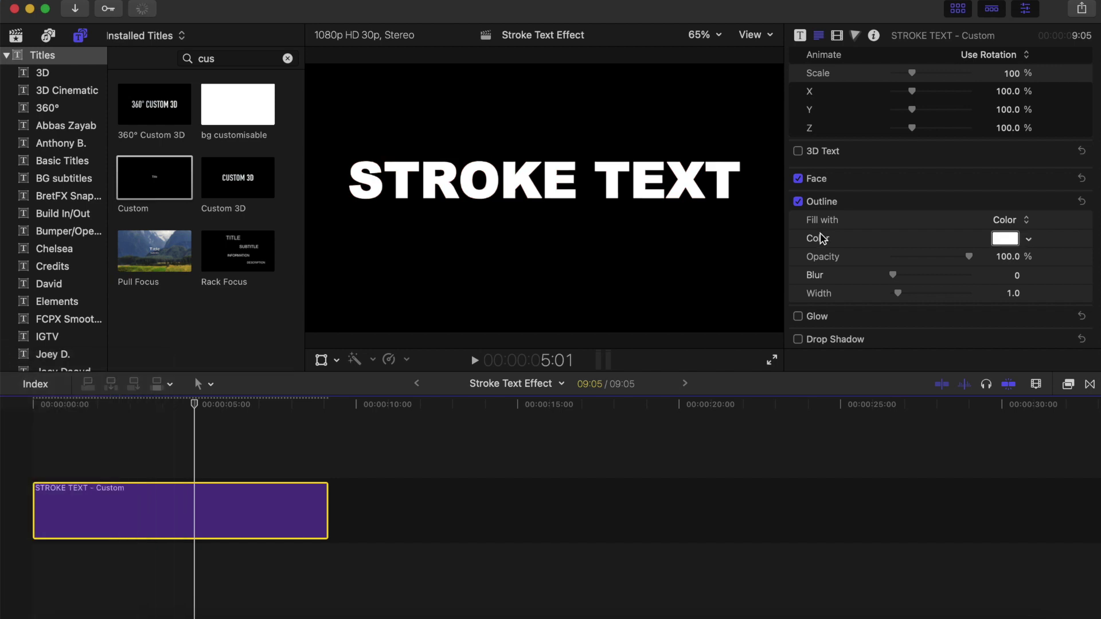
# Step: Reduce the opacity of the title's face to 0% so only the outline is drawn
pyautogui.scroll(3, 907, 182)
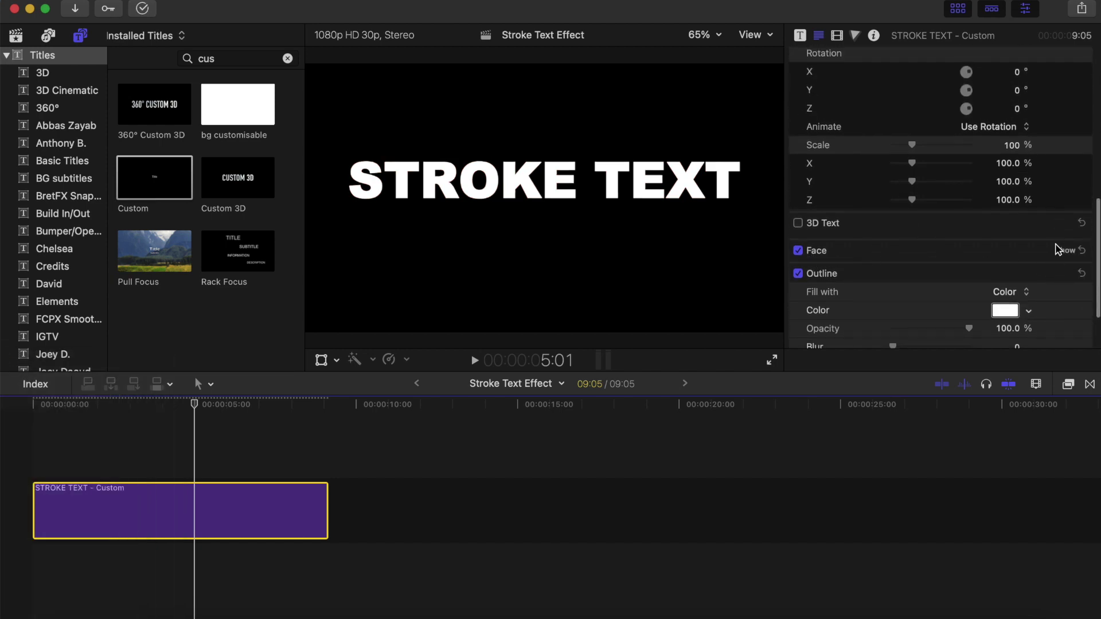
pyautogui.click(1066, 251)
pyautogui.scroll(-3, 863, 278)
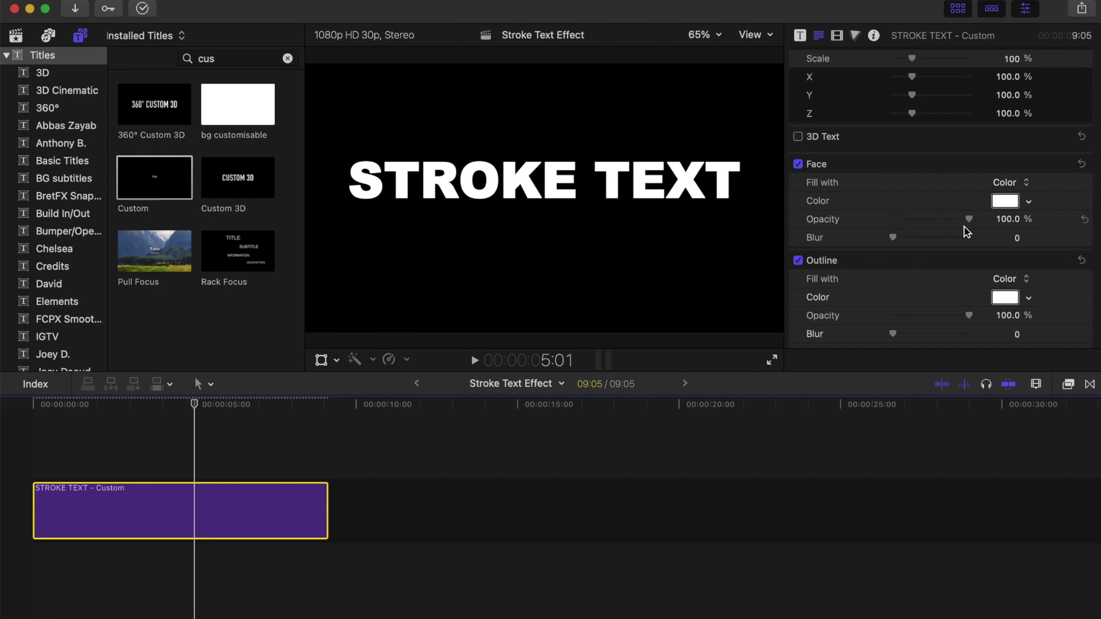
pyautogui.moveTo(969, 223); pyautogui.dragTo(886, 223)
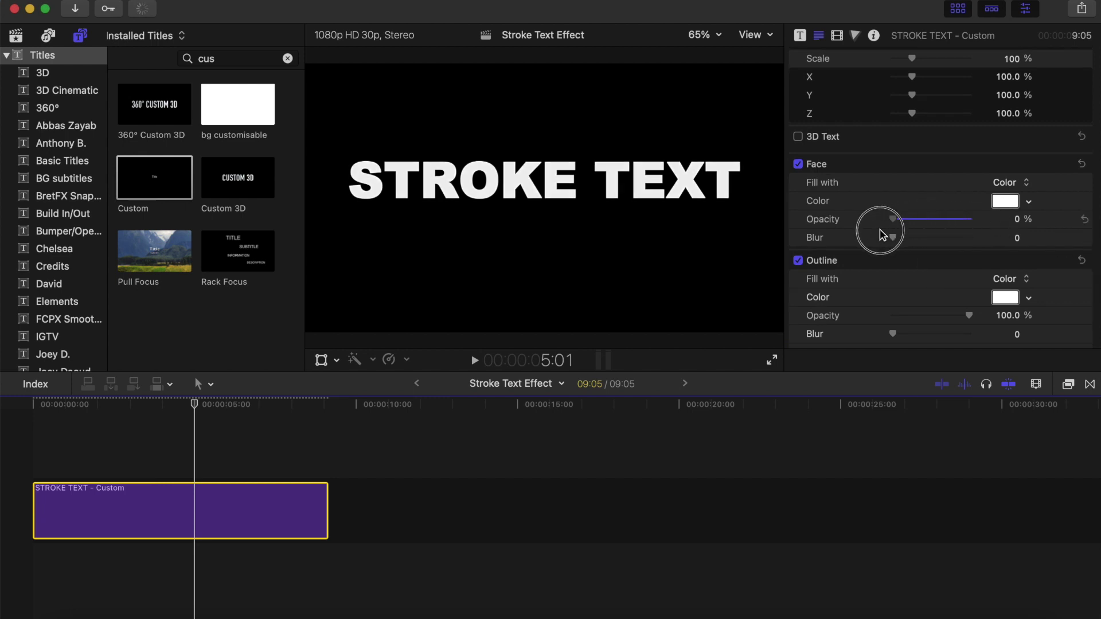
# Step: Set the width of the title's outline to 3
pyautogui.scroll(-2, 912, 268)
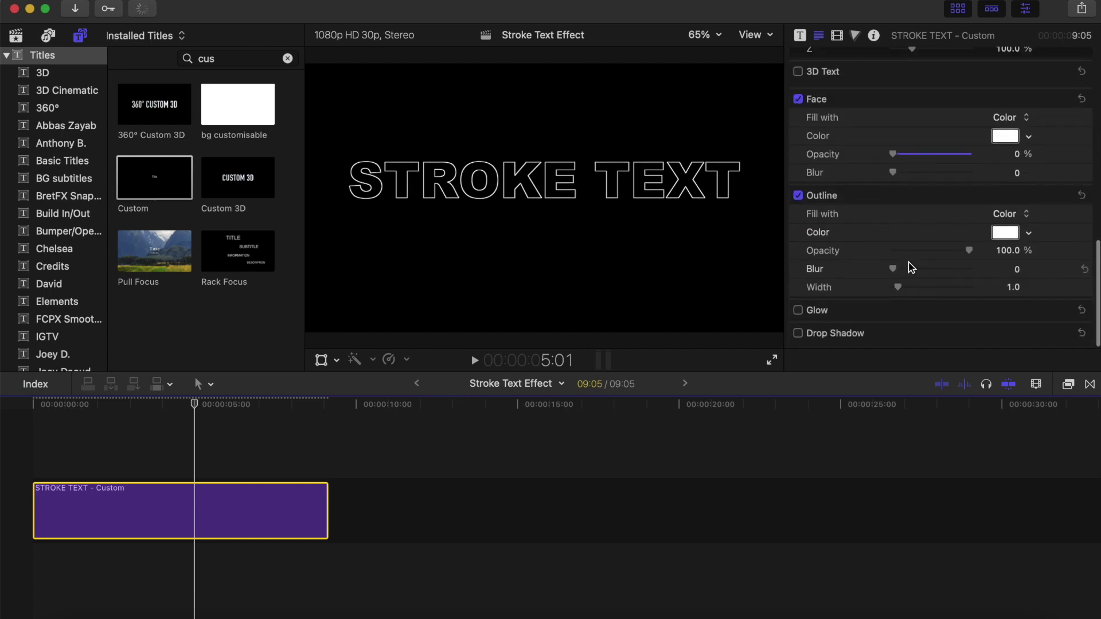
pyautogui.click(1014, 294)
pyautogui.write('2')
pyautogui.press('Return')
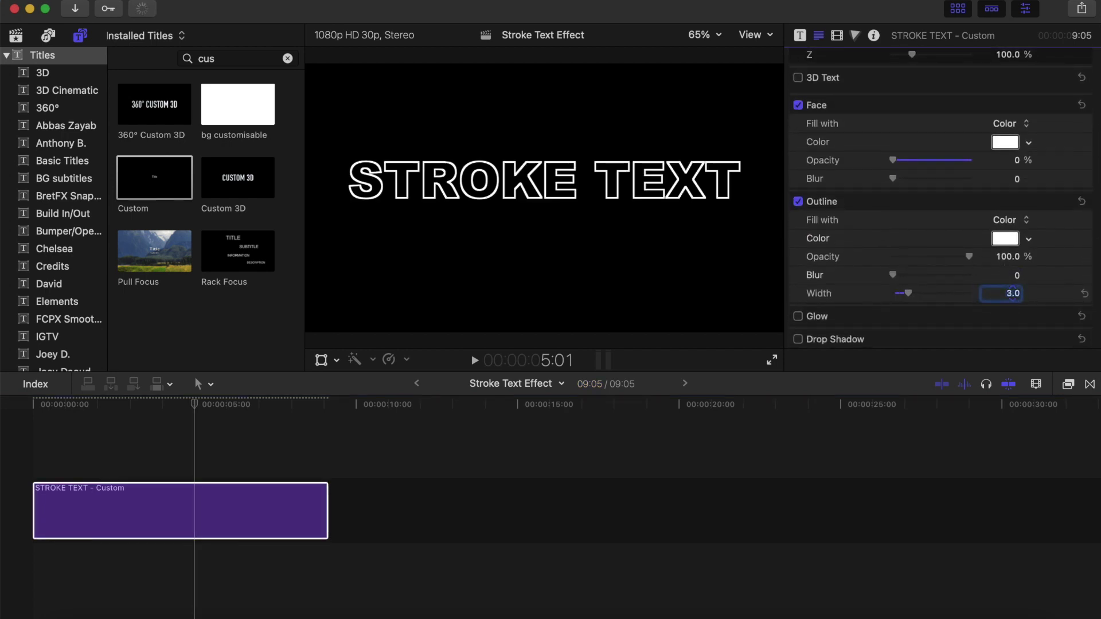
# Step: Set the title's text size to 180 and its tracking to 8%
pyautogui.moveTo(1013, 294); pyautogui.dragTo(1013, 288)
pyautogui.scroll(10, 899, 300)
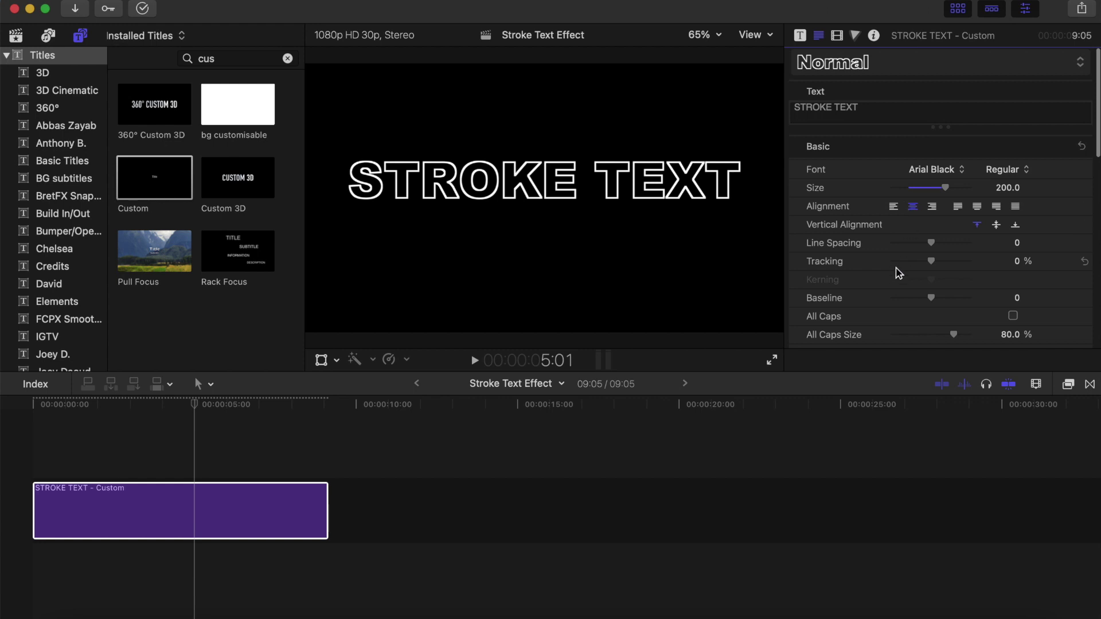
pyautogui.moveTo(931, 264); pyautogui.dragTo(934, 264)
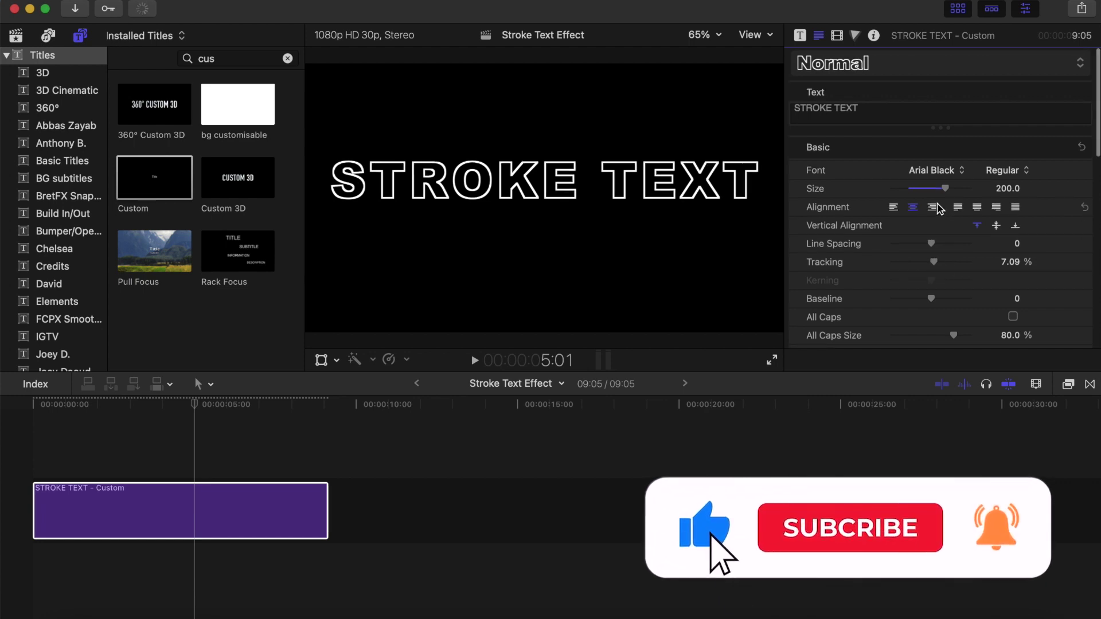
pyautogui.click(1008, 187)
pyautogui.write('180')
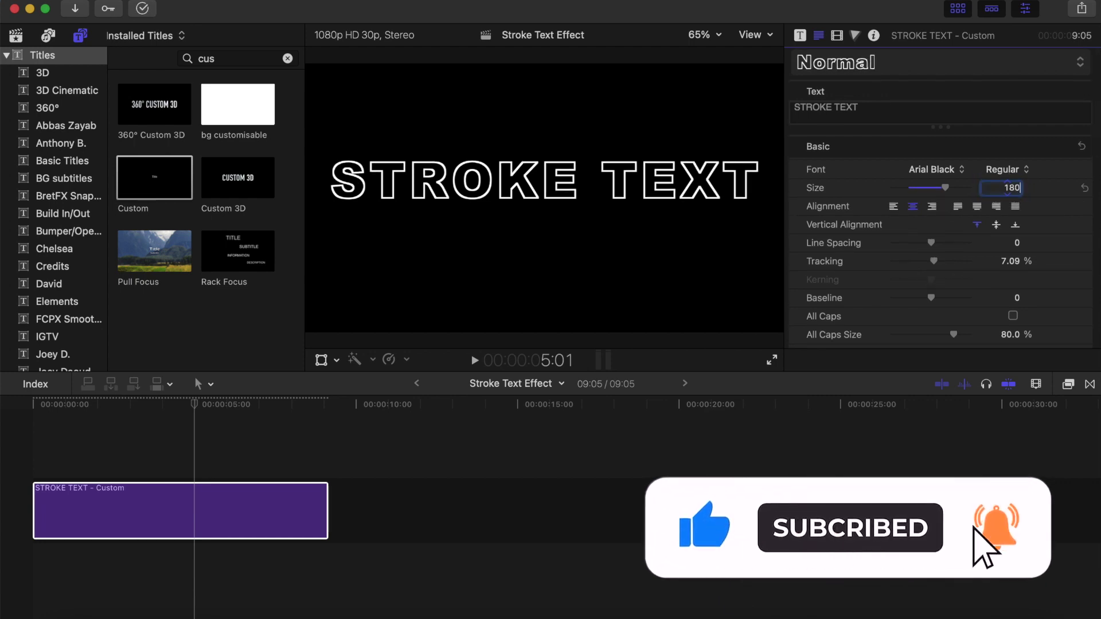
pyautogui.press('Return')
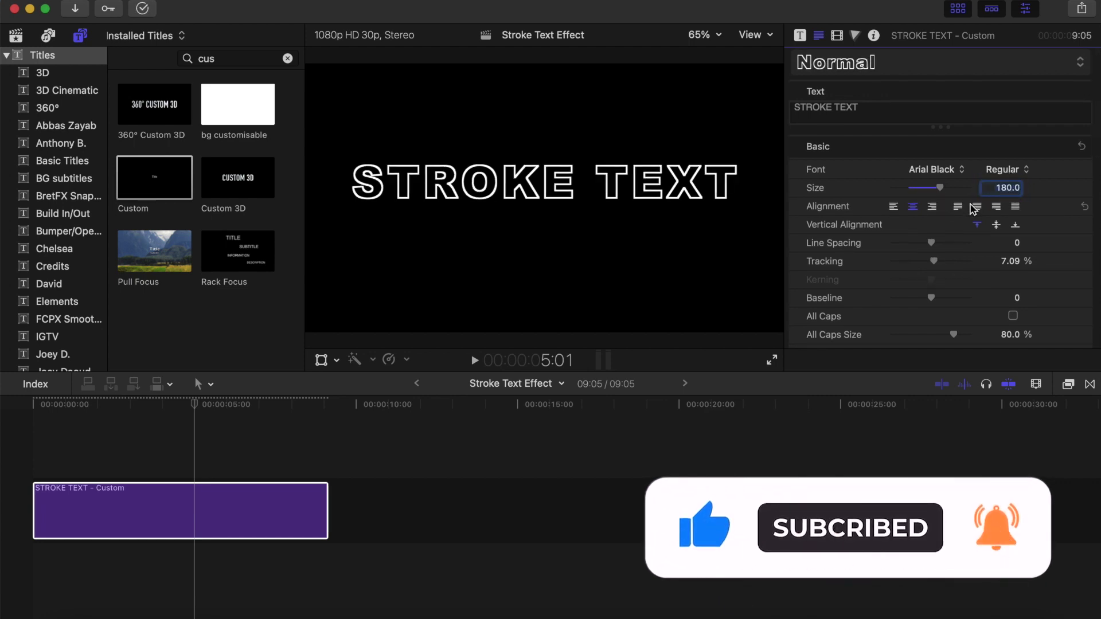
pyautogui.scroll(-2, 951, 246)
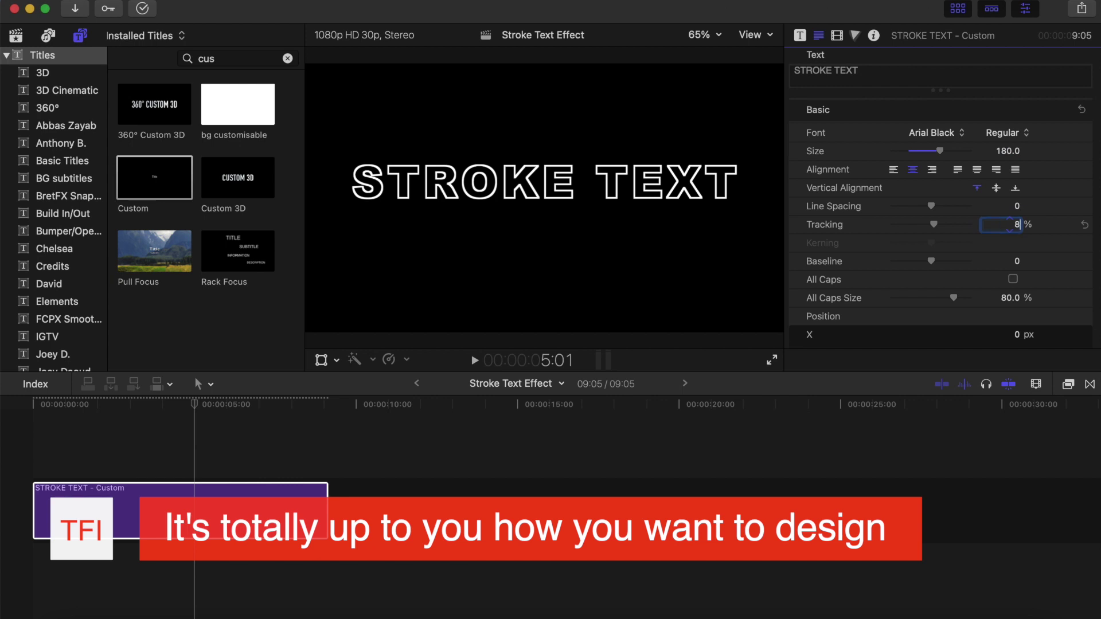
pyautogui.press('Return')
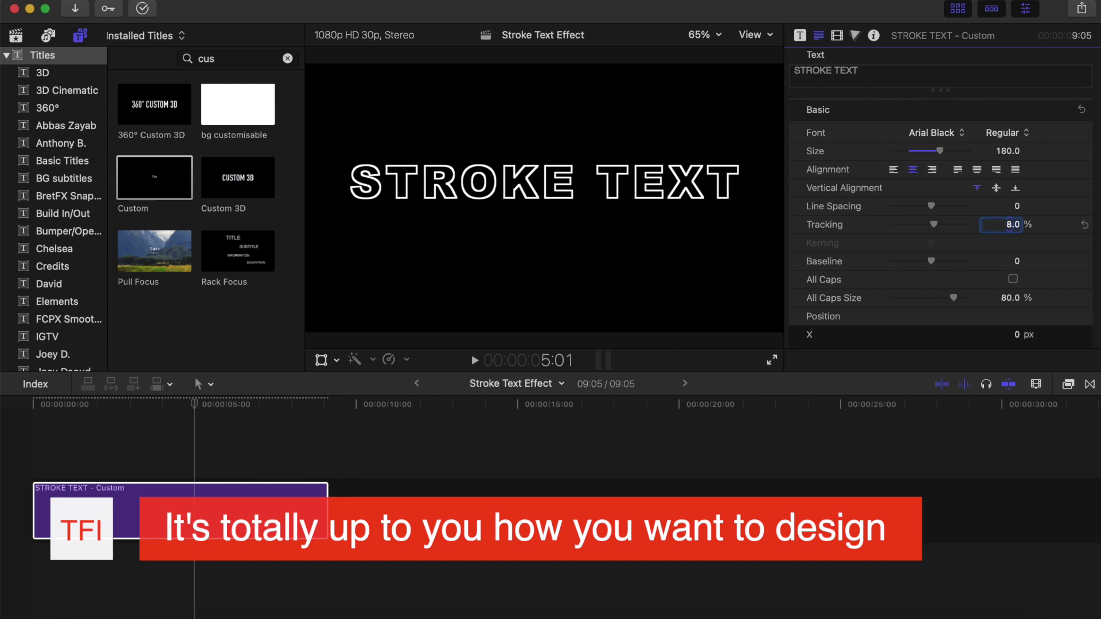
# Step: Duplicate the STROKE TEXT title clip as a connected layer directly above the original
pyautogui.click(229, 510)
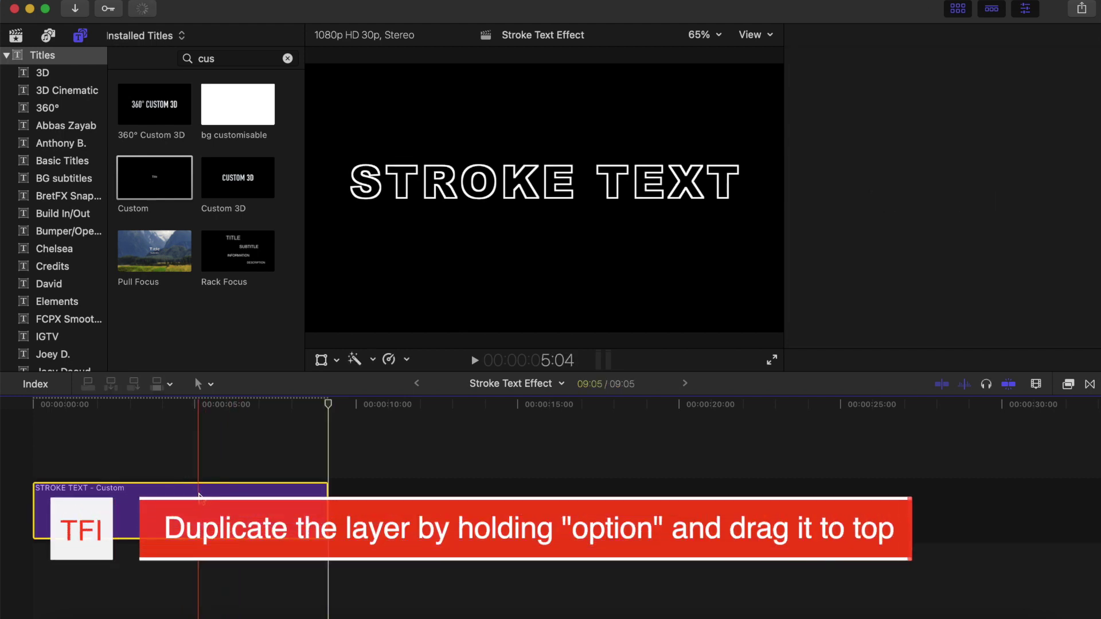
pyautogui.click(199, 497)
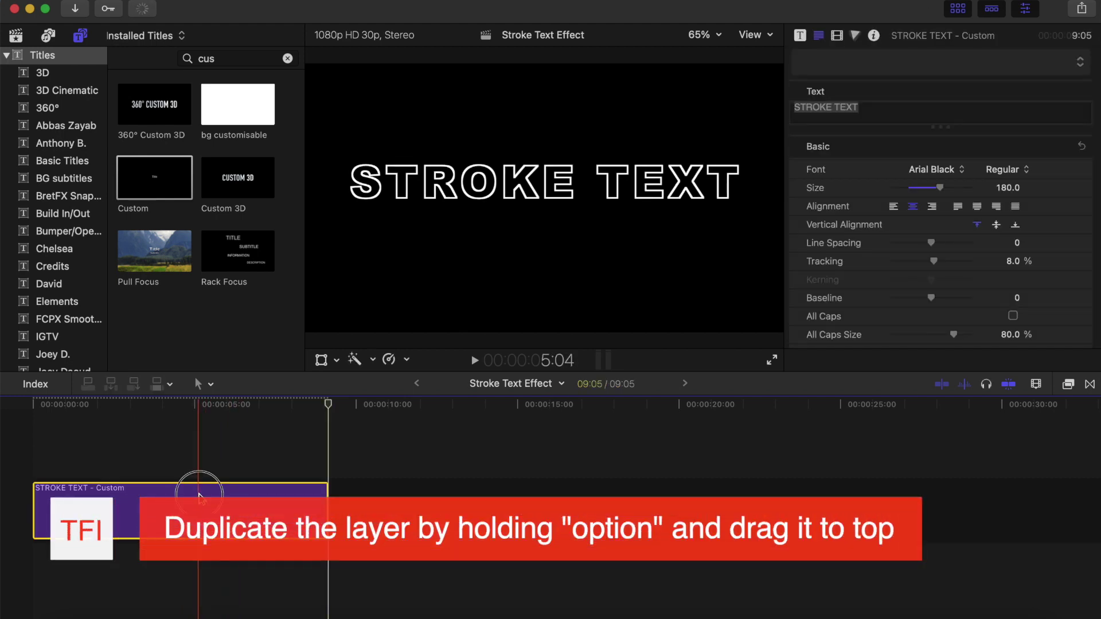
pyautogui.moveTo(199, 496); pyautogui.dragTo(201, 465)
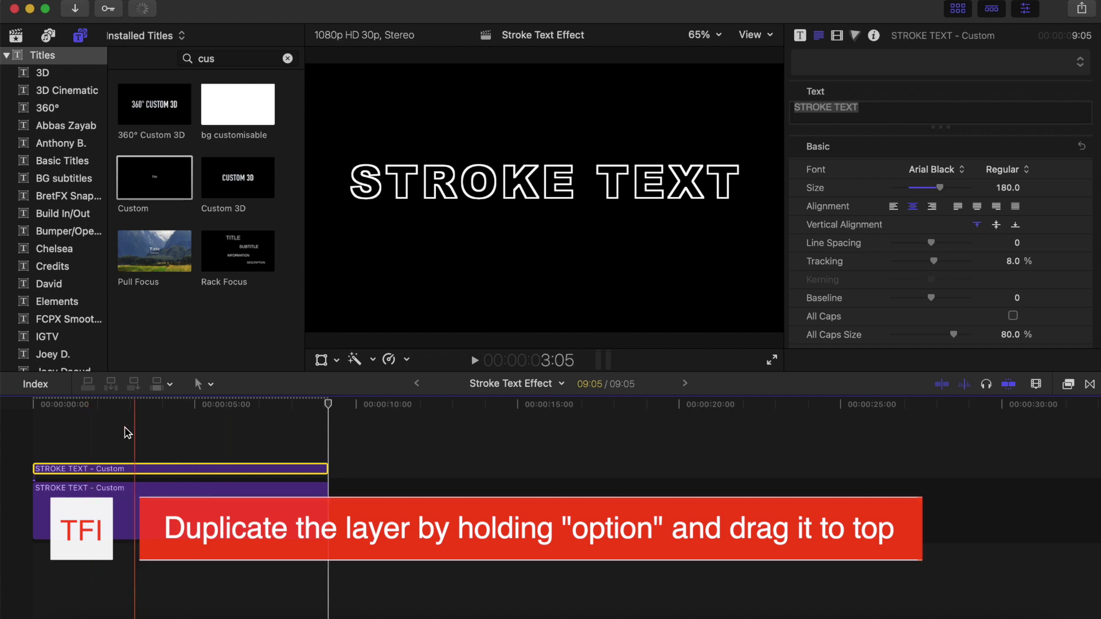
# Step: Paste another copy of the title at the timeline start and undo the extra paste placed after the original clip
pyautogui.click(37, 405)
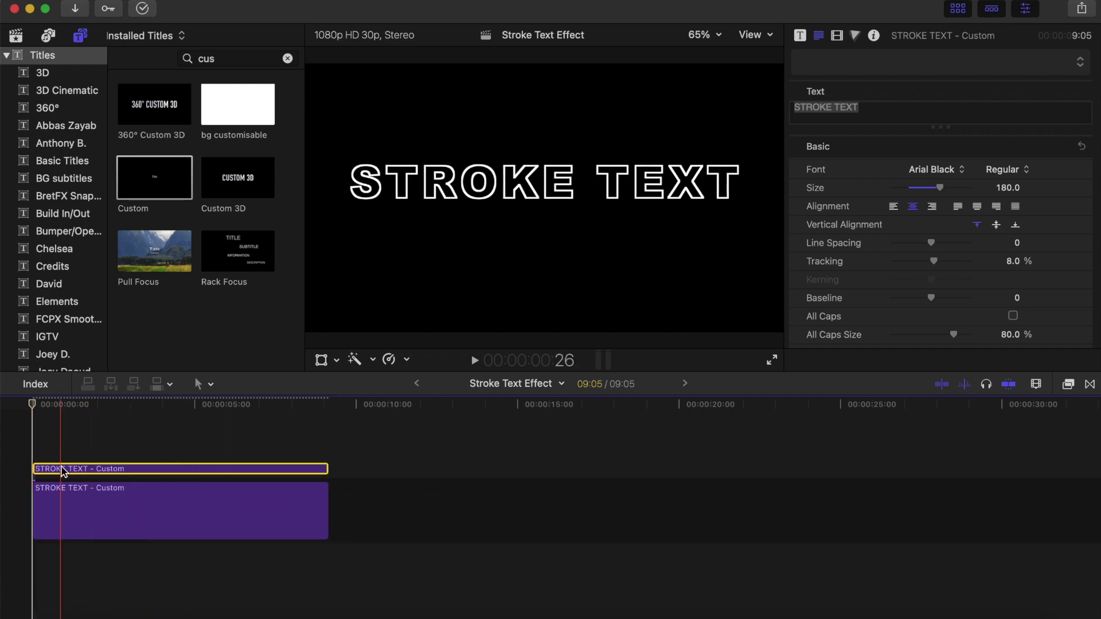
pyautogui.click(32, 406)
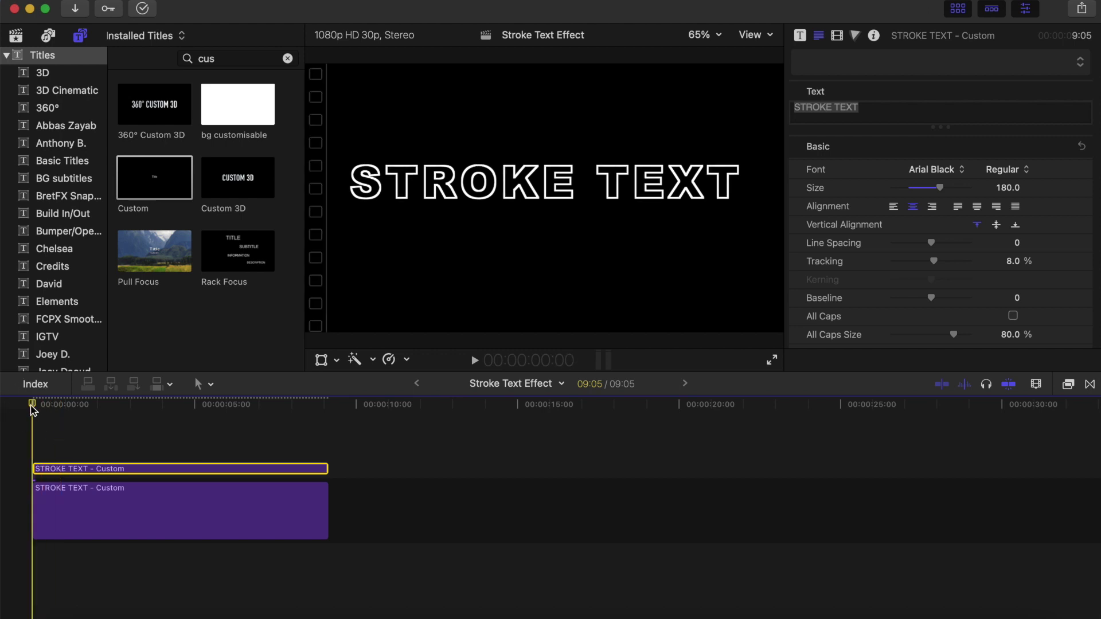
pyautogui.press('super+v')
pyautogui.press('super+v')
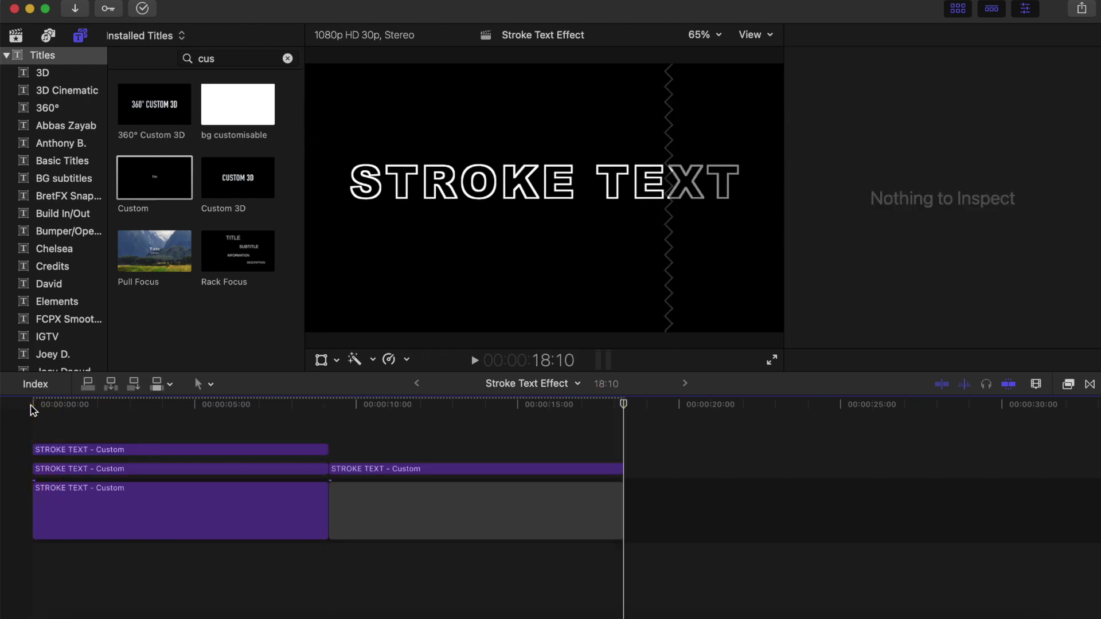
pyautogui.click(383, 502)
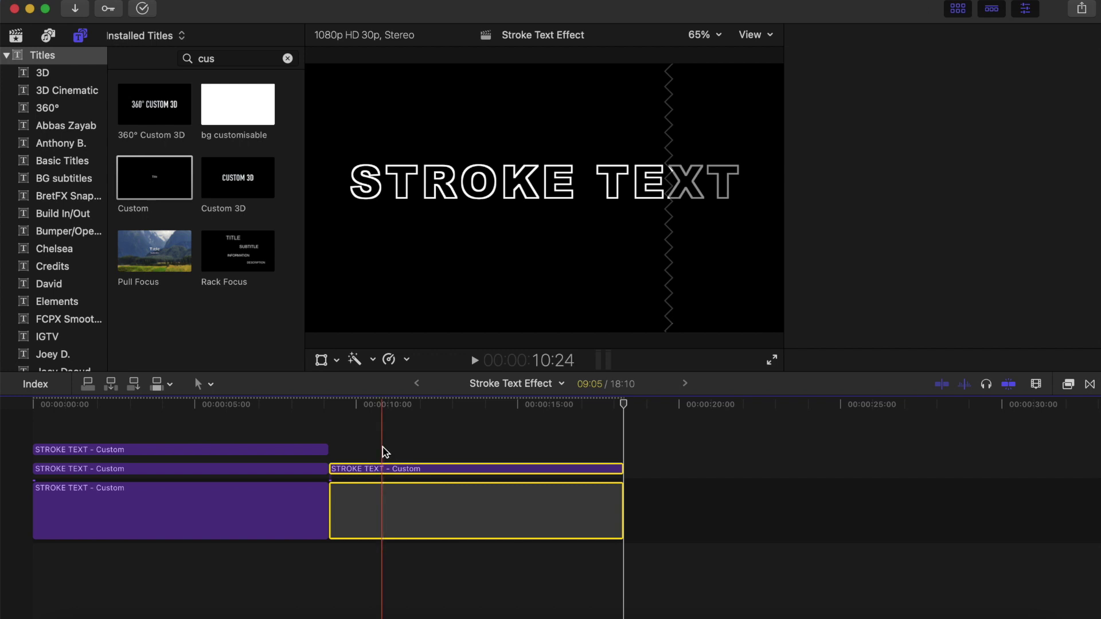
pyautogui.press('super+z')
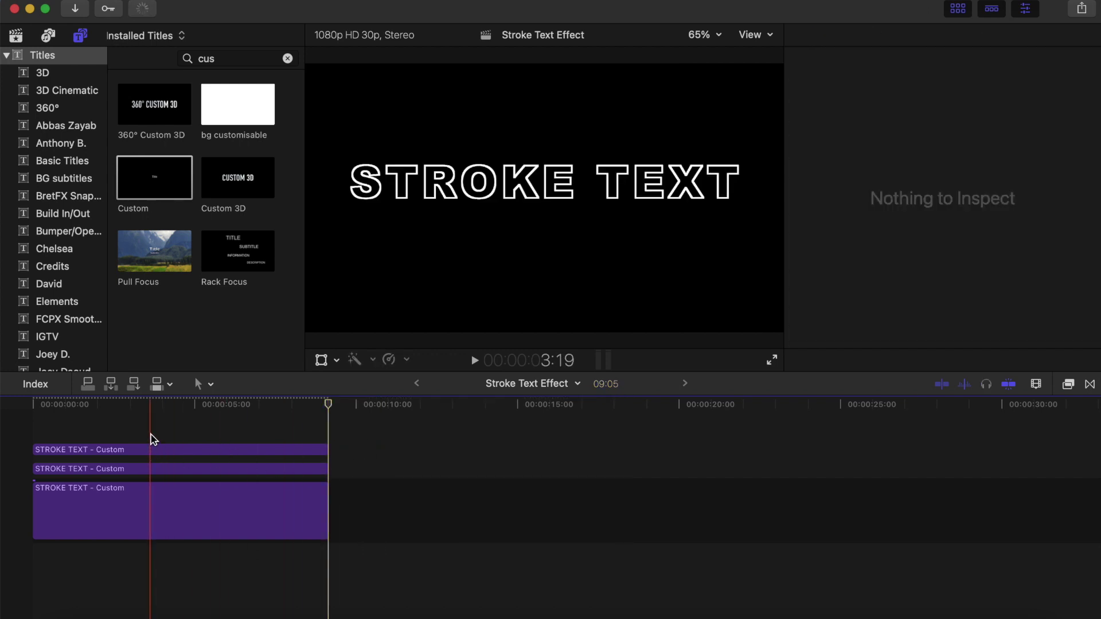
# Step: Copy the two connected title layers and paste them at the timeline start, stacked above the existing ones
pyautogui.moveTo(153, 434); pyautogui.dragTo(159, 468)
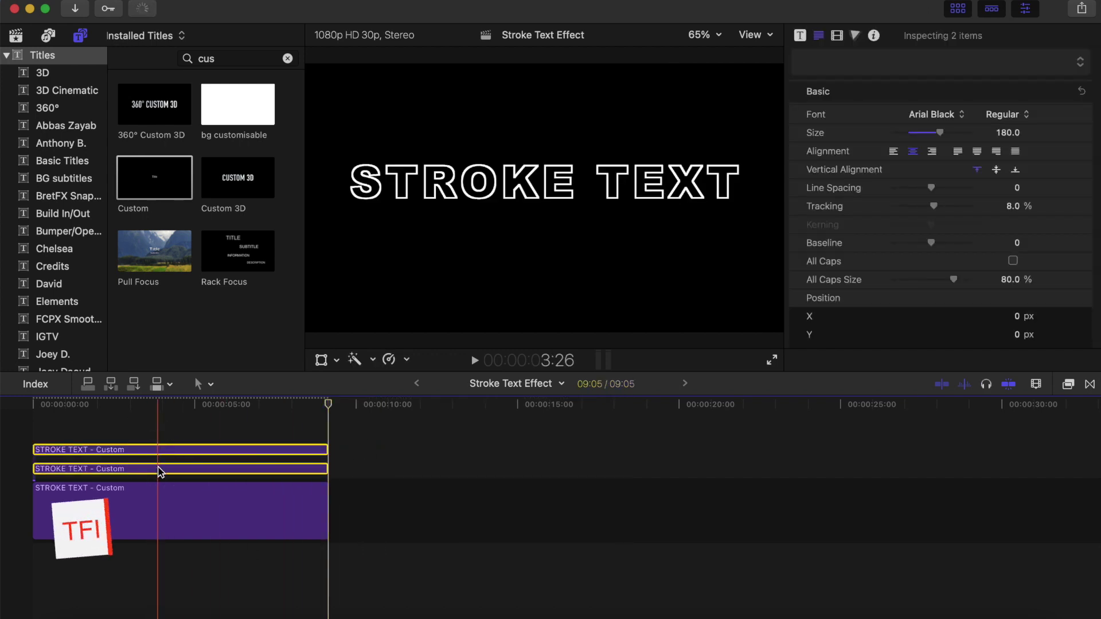
pyautogui.click(35, 404)
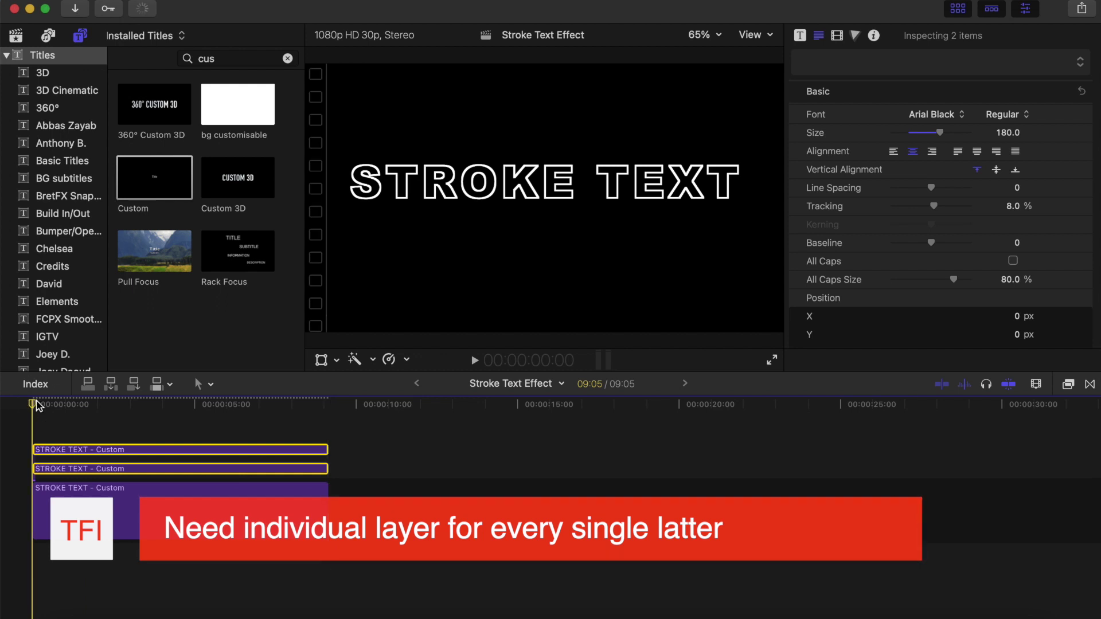
pyautogui.press('super+c')
pyautogui.press('super+v')
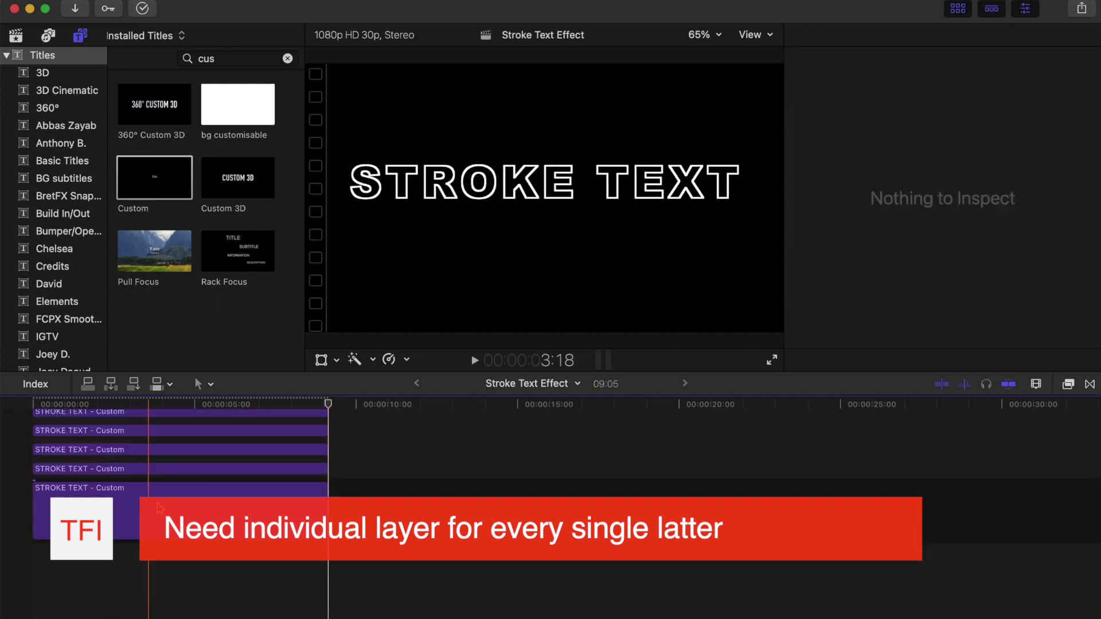
pyautogui.scroll(2, 160, 508)
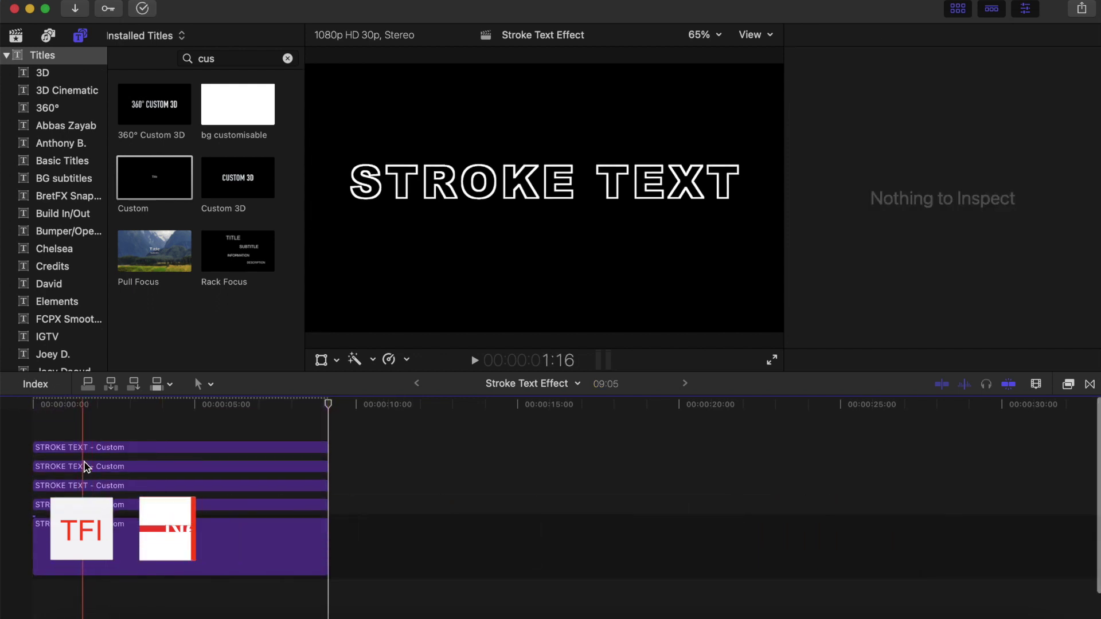
# Step: Paste more copies of the connected titles at the timeline start to provide a separate layer for every letter
pyautogui.moveTo(112, 430); pyautogui.dragTo(128, 507)
pyautogui.click(36, 404)
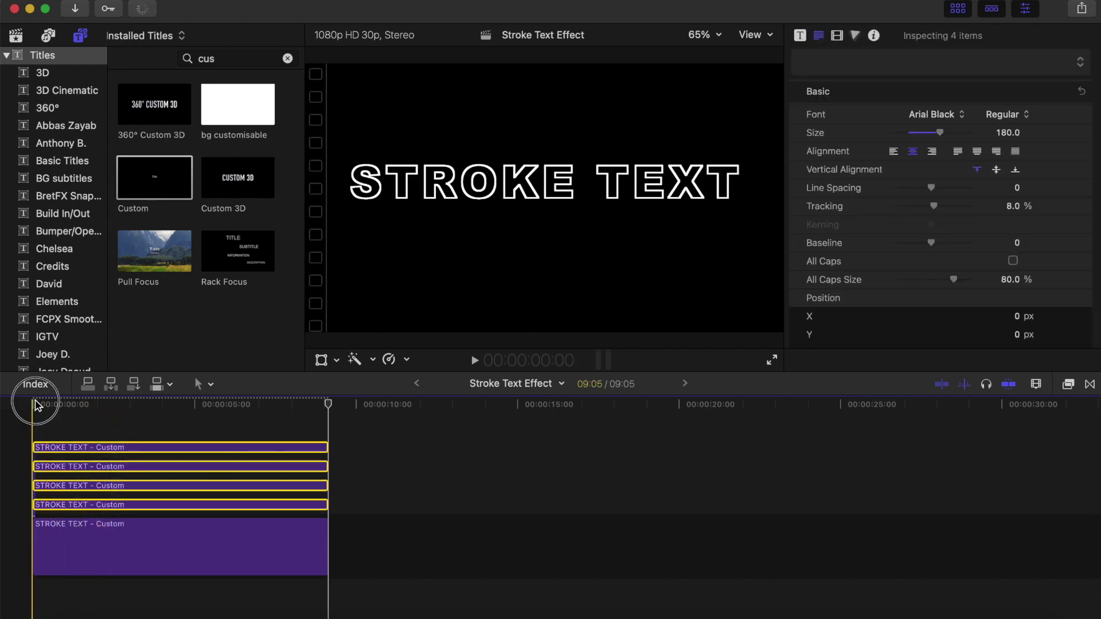
pyautogui.press('super+v')
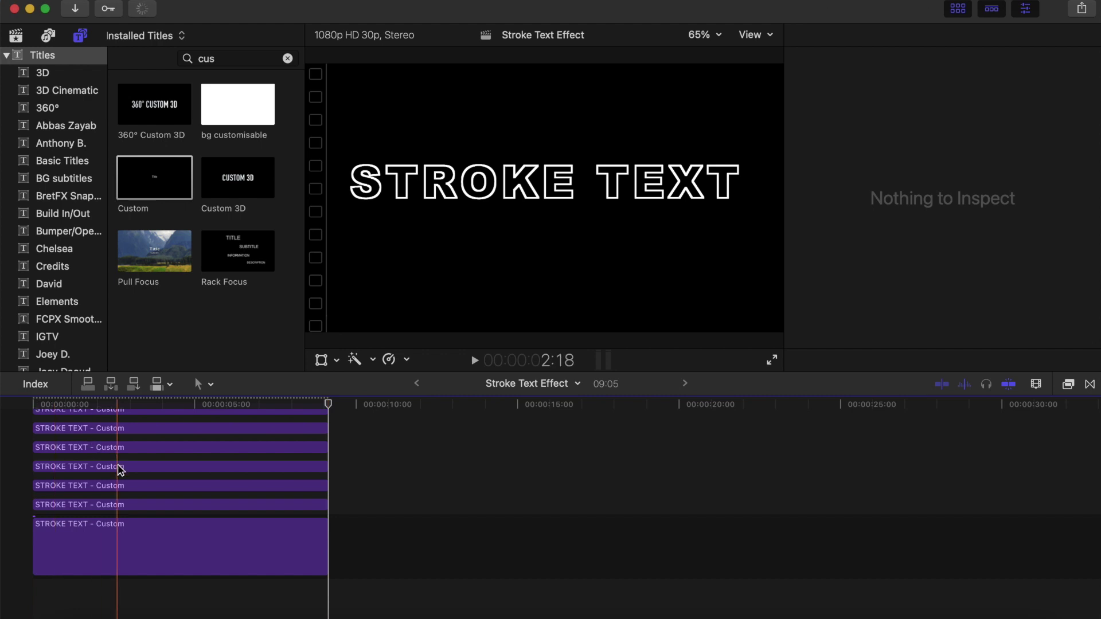
pyautogui.moveTo(118, 433)
pyautogui.mouseDown()
pyautogui.moveTo(128, 472)
pyautogui.moveTo(129, 445)
pyautogui.moveTo(111, 448)
pyautogui.moveTo(121, 471)
pyautogui.moveTo(121, 408)
pyautogui.mouseUp()
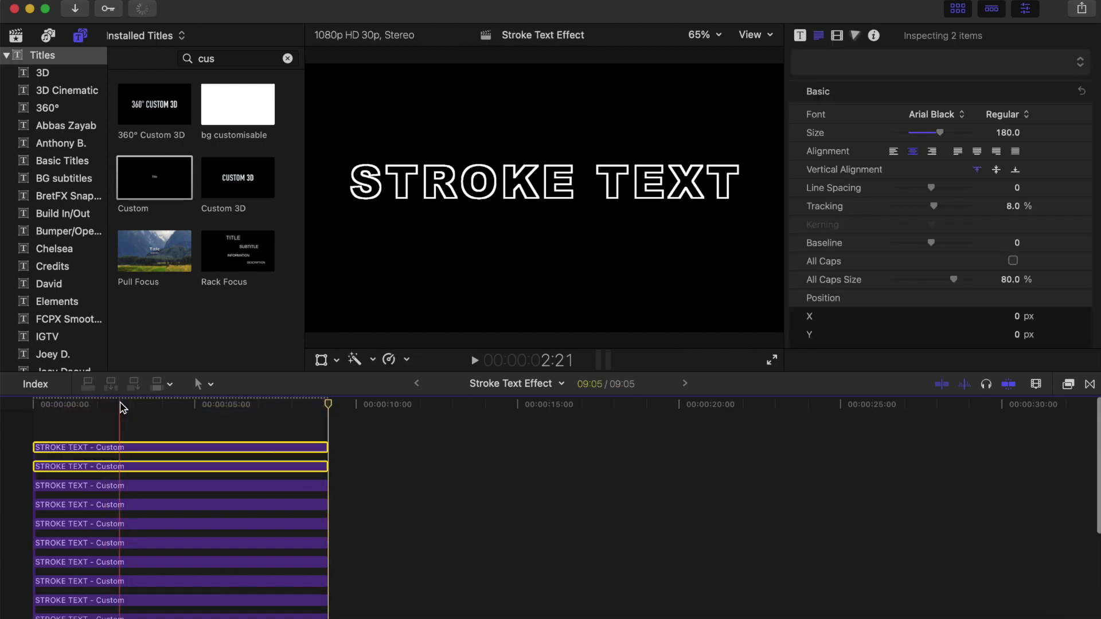
# Step: Reduce the text of the lowest connected title, just above the base clip, to the letter S
pyautogui.scroll(-3, 124, 470)
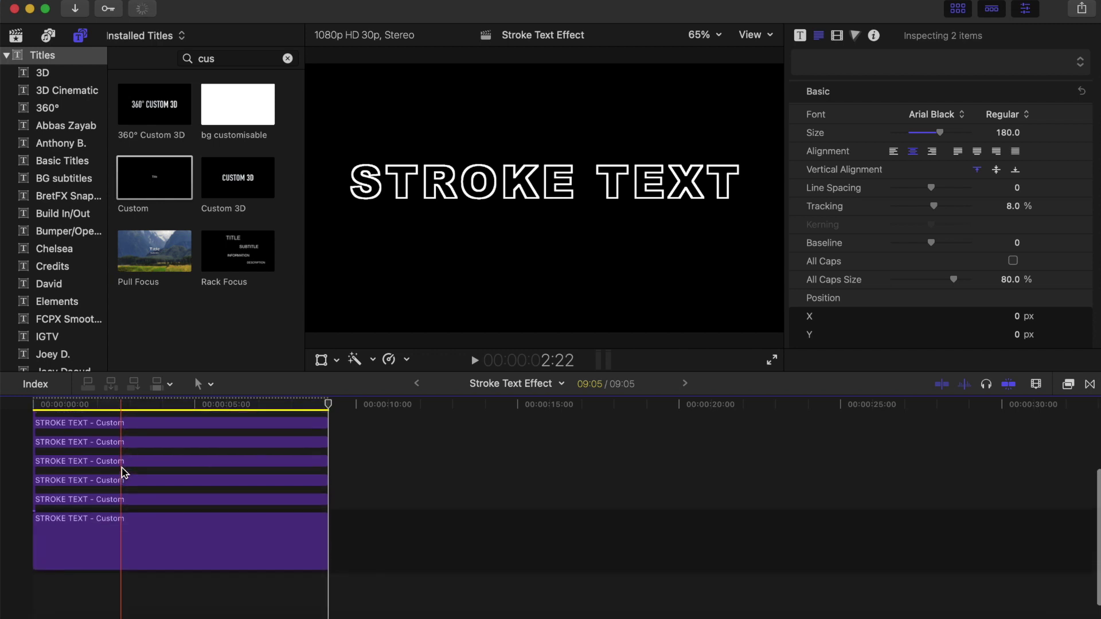
pyautogui.click(120, 516)
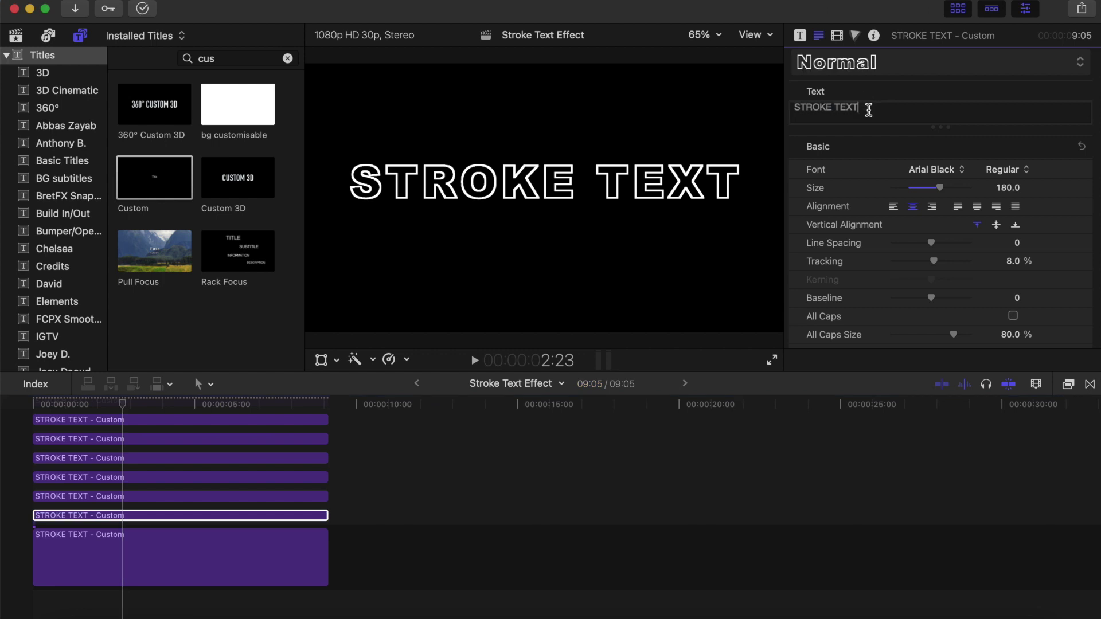
pyautogui.moveTo(868, 108); pyautogui.dragTo(805, 109)
pyautogui.press('BackSpace')
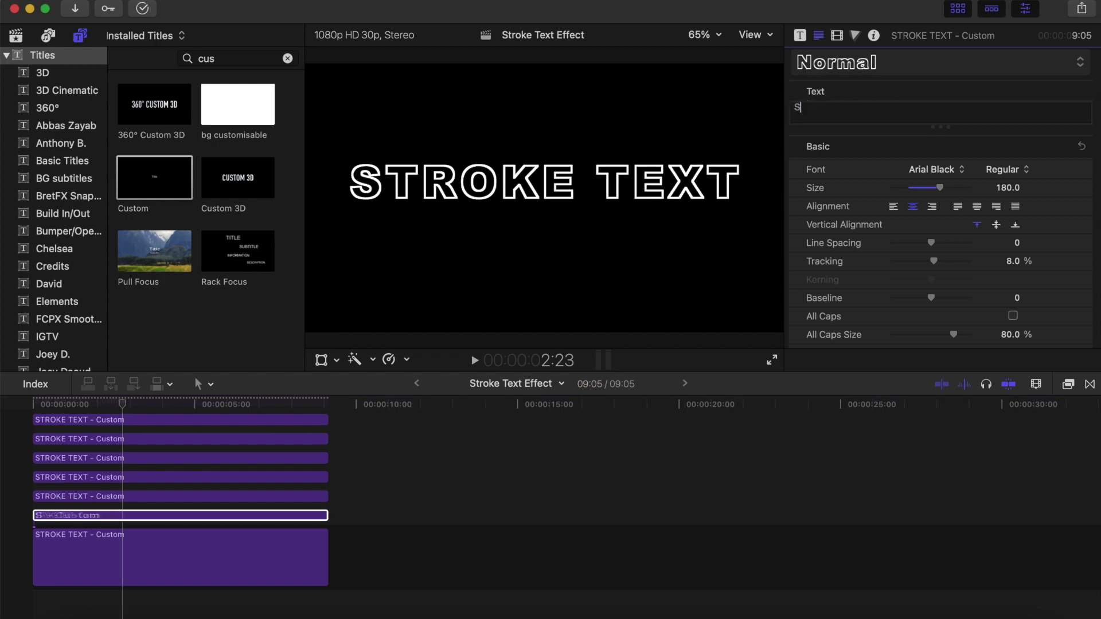
# Step: Replace the text of the connected title above the S layer with the letter T
pyautogui.click(135, 497)
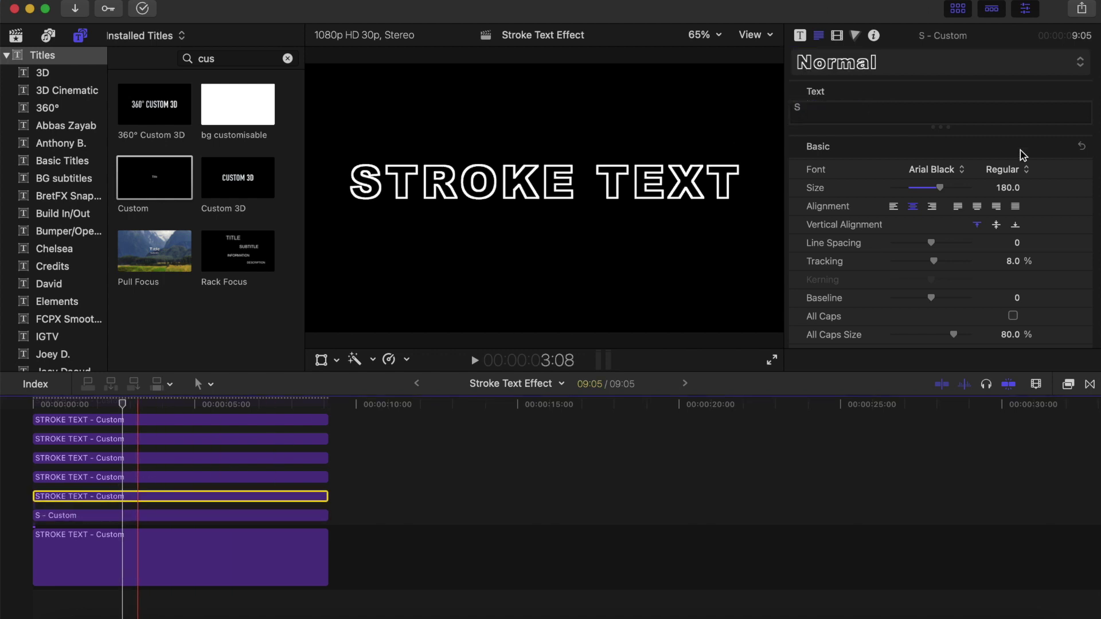
pyautogui.click(801, 109)
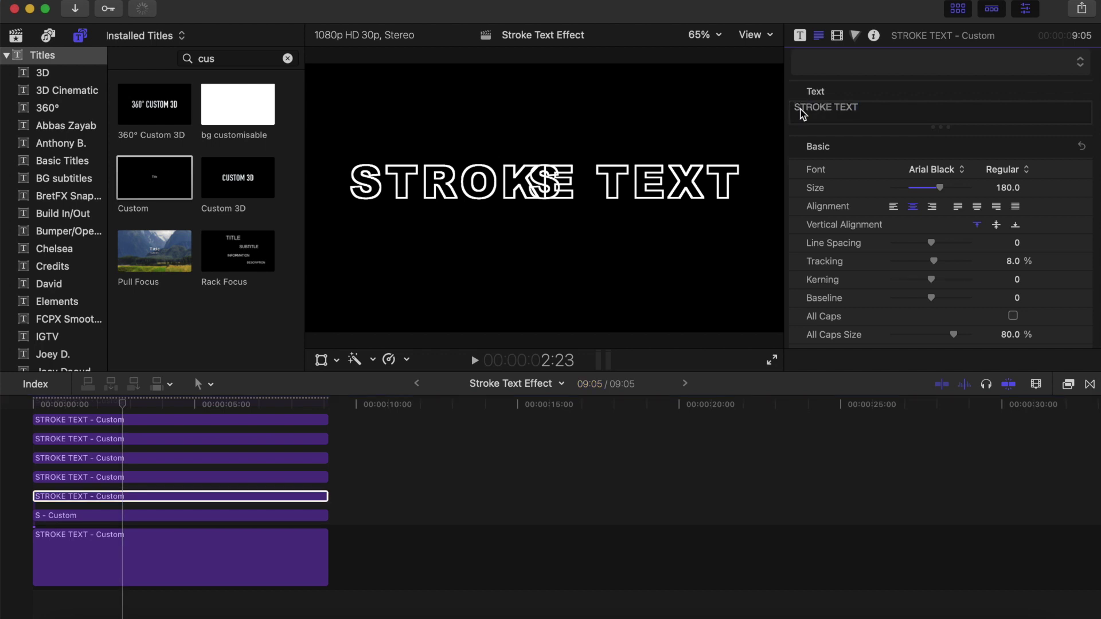
pyautogui.press('BackSpace')
pyautogui.press('super+a')
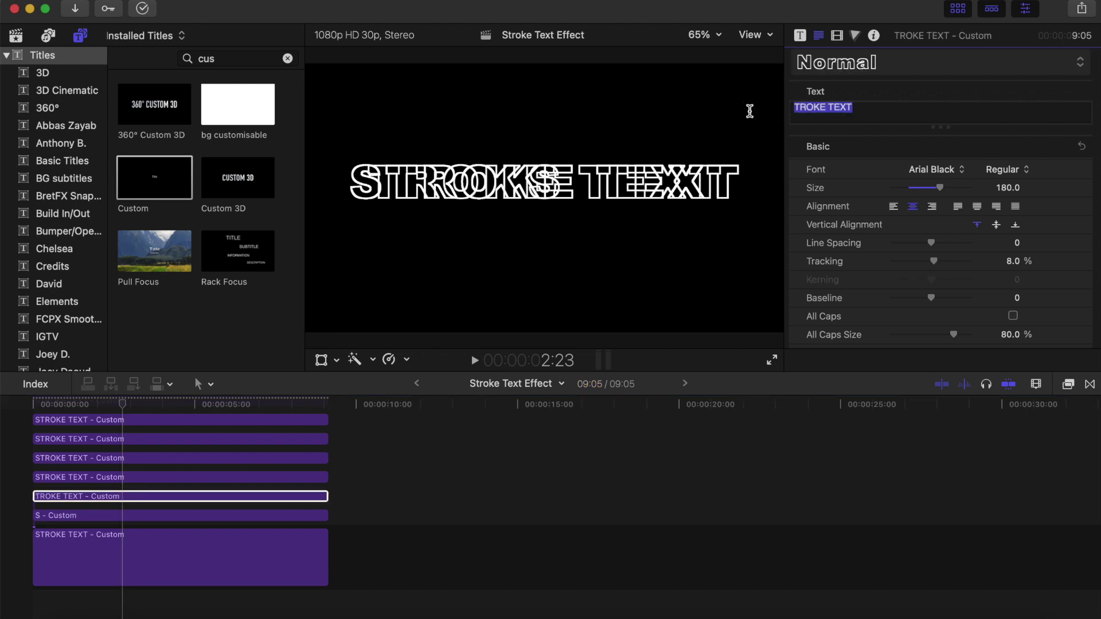
pyautogui.press('BackSpace')
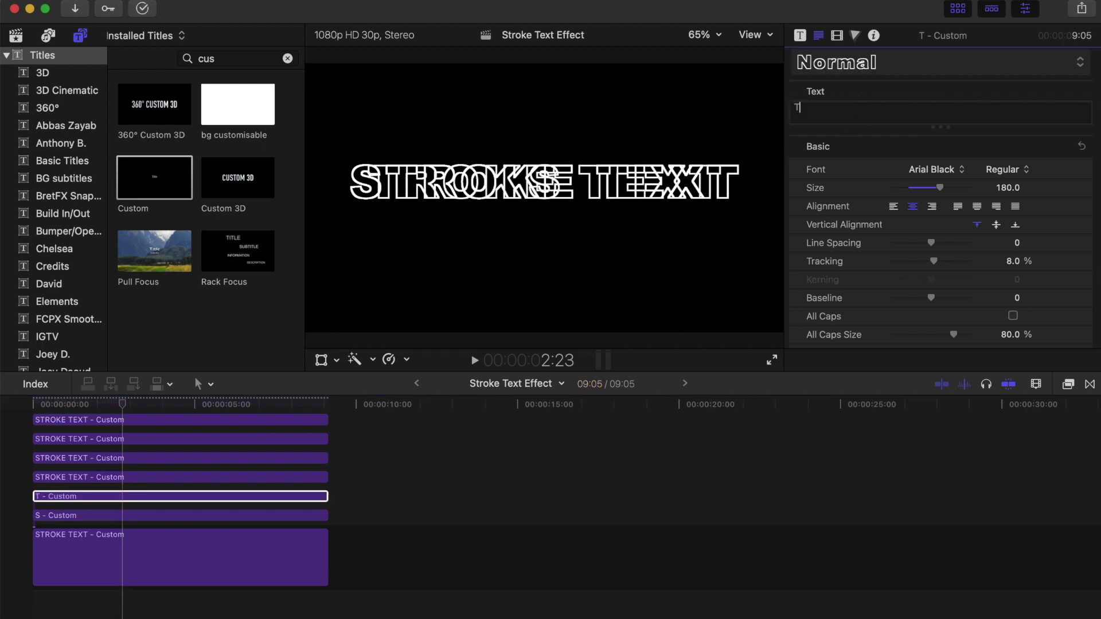
# Step: Replace the text of the connected title above the T layer with the letter R
pyautogui.click(133, 478)
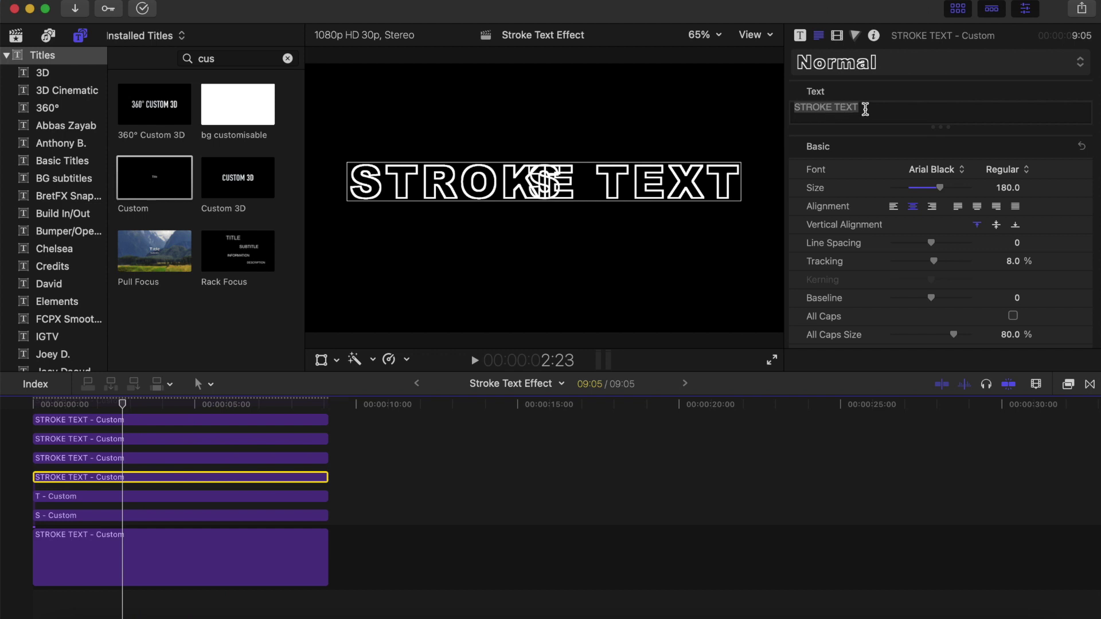
pyautogui.moveTo(869, 107); pyautogui.dragTo(737, 106)
pyautogui.press('BackSpace')
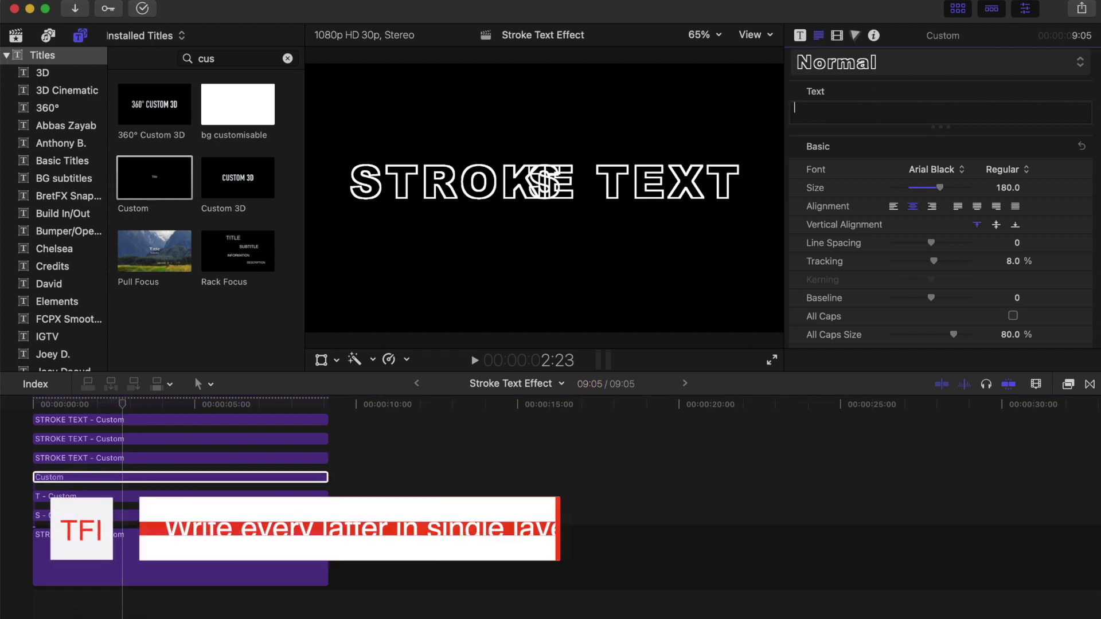
pyautogui.write('R')
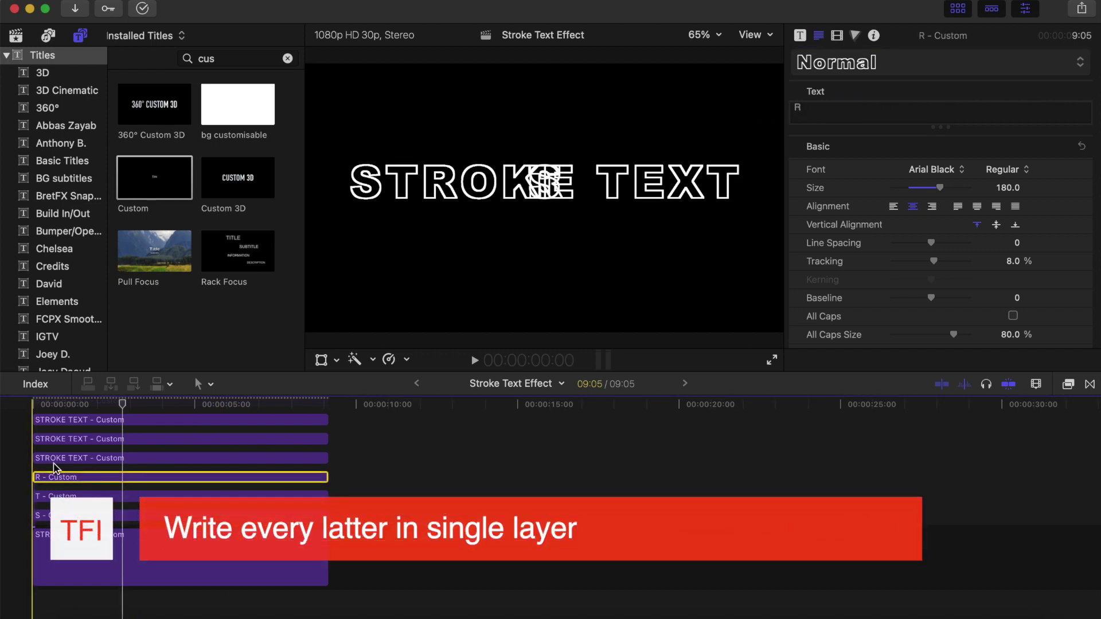
# Step: Give the remaining connected titles above the R layer one letter each, continuing upward with O, K and E
pyautogui.click(121, 457)
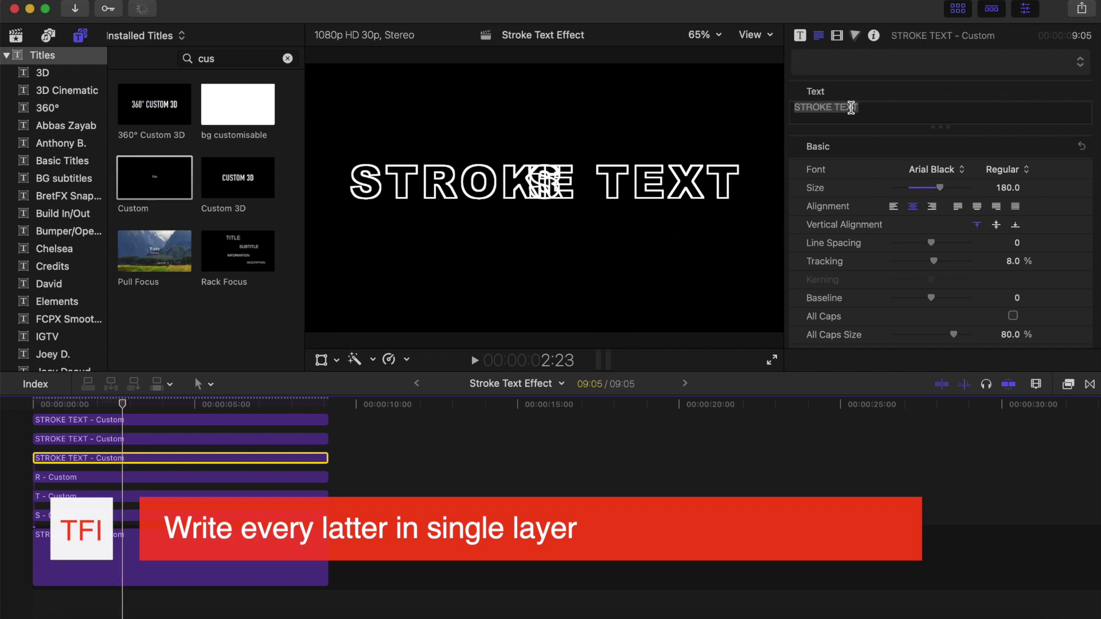
pyautogui.moveTo(865, 109); pyautogui.dragTo(778, 109)
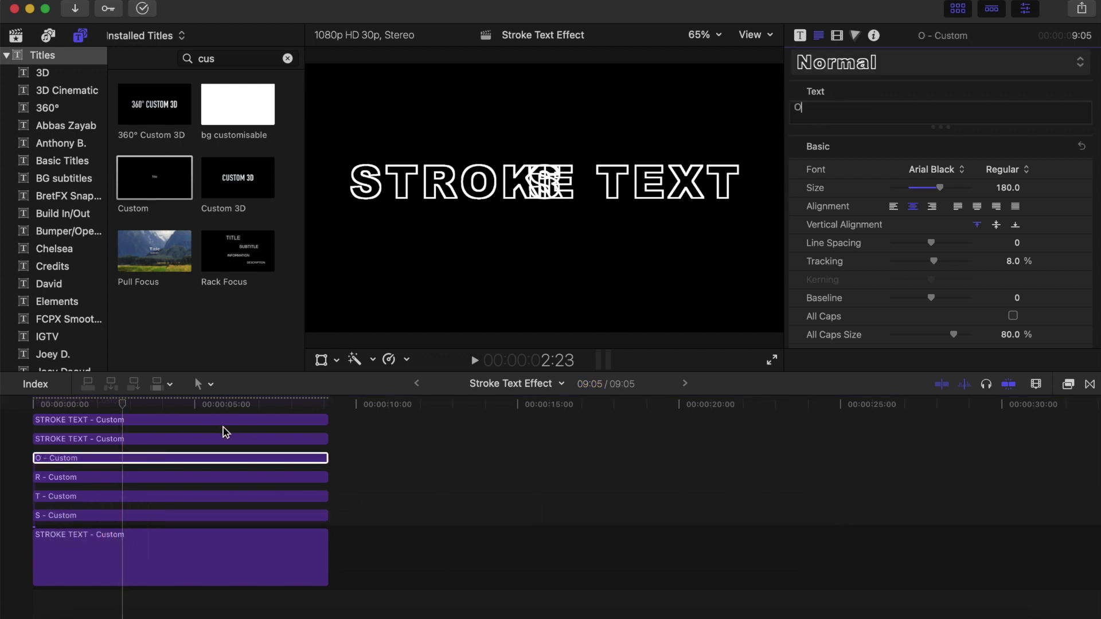
pyautogui.click(121, 439)
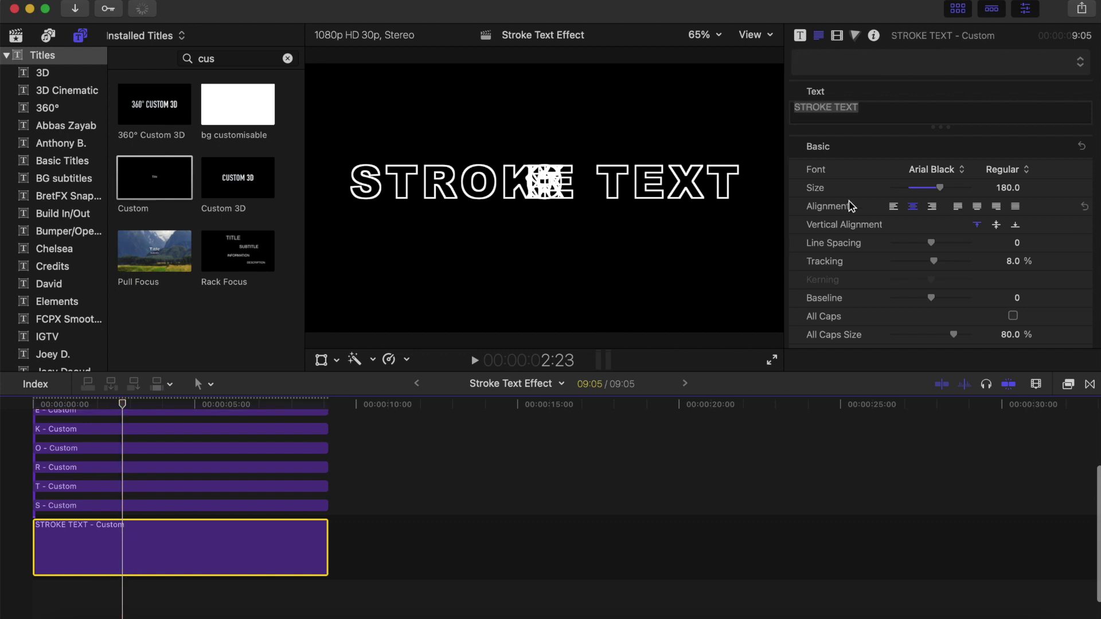
# Step: Set the opacity of the base STROKE TEXT title to 20%
pyautogui.click(837, 35)
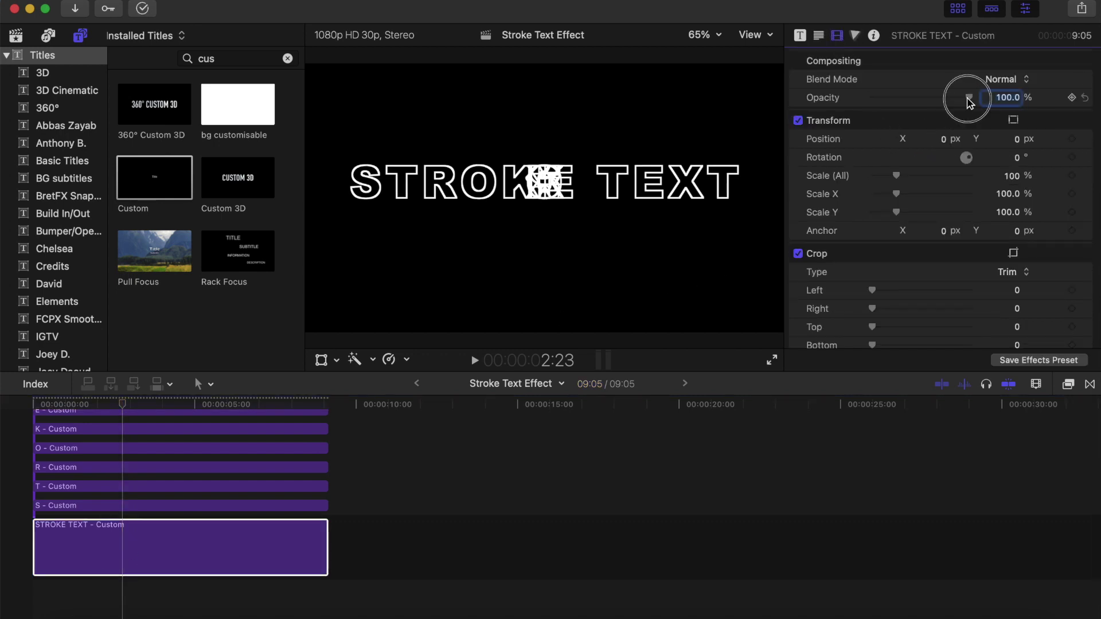
pyautogui.moveTo(969, 102); pyautogui.dragTo(895, 113)
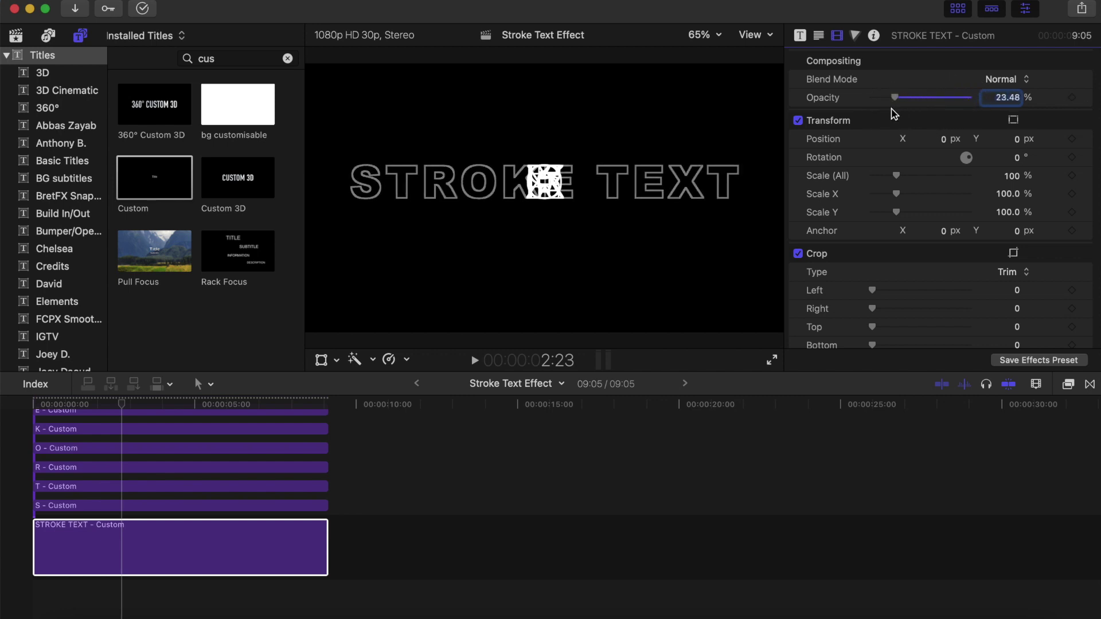
pyautogui.scroll(5, 139, 453)
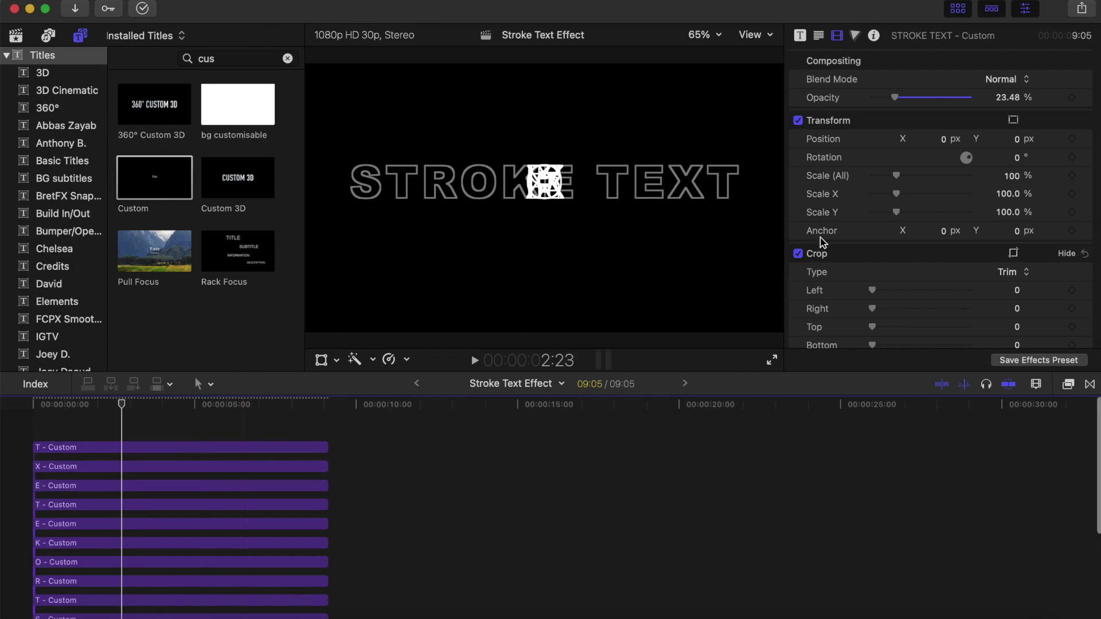
pyautogui.click(1002, 98)
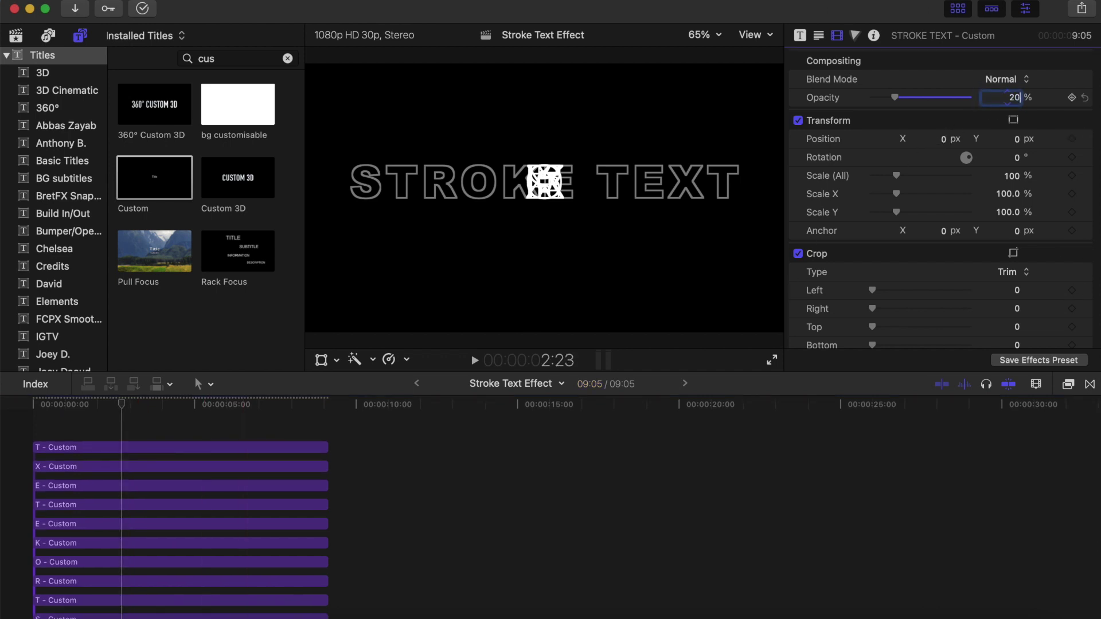
pyautogui.write('20.0')
pyautogui.press('Return')
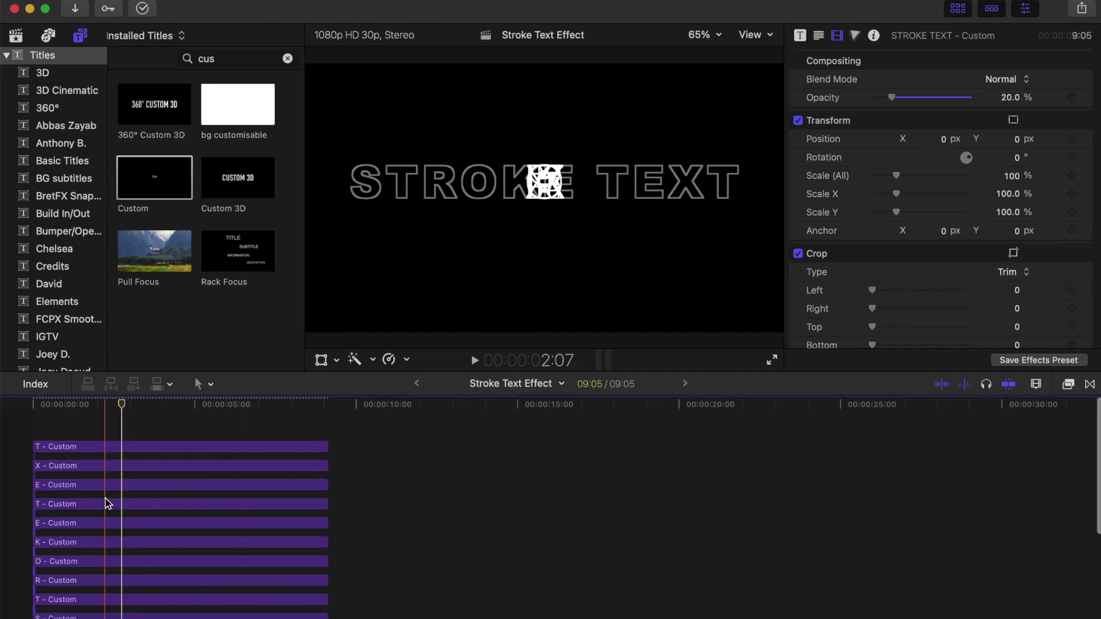
# Step: Shift the S title horizontally to X -718 px so it overlays the S of the dimmed base text
pyautogui.scroll(-5, 106, 502)
pyautogui.click(121, 476)
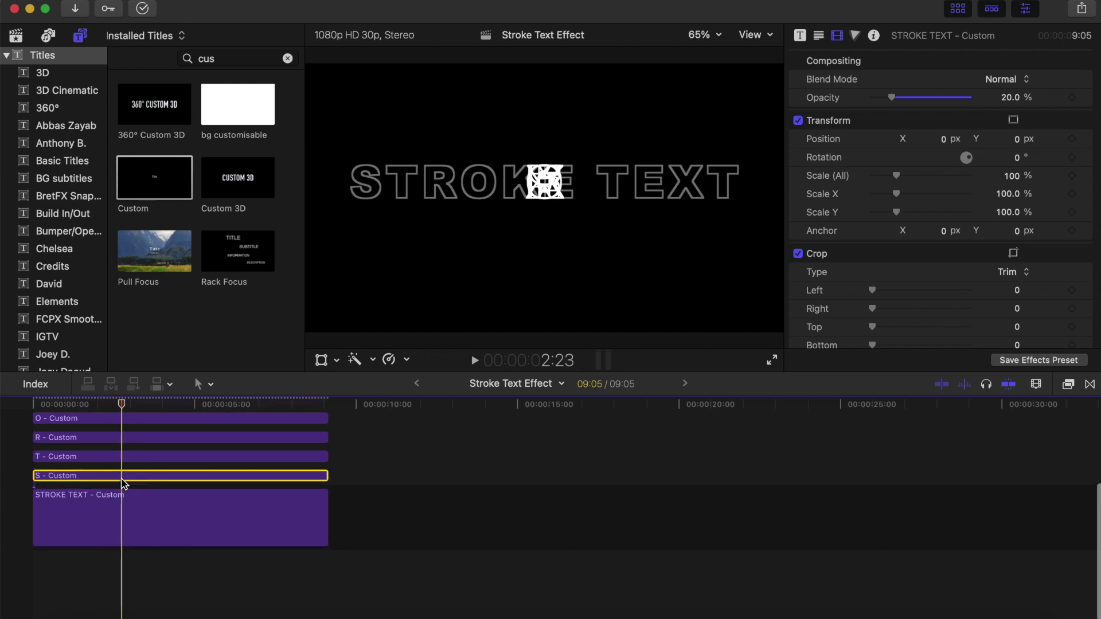
pyautogui.scroll(-2, 1003, 196)
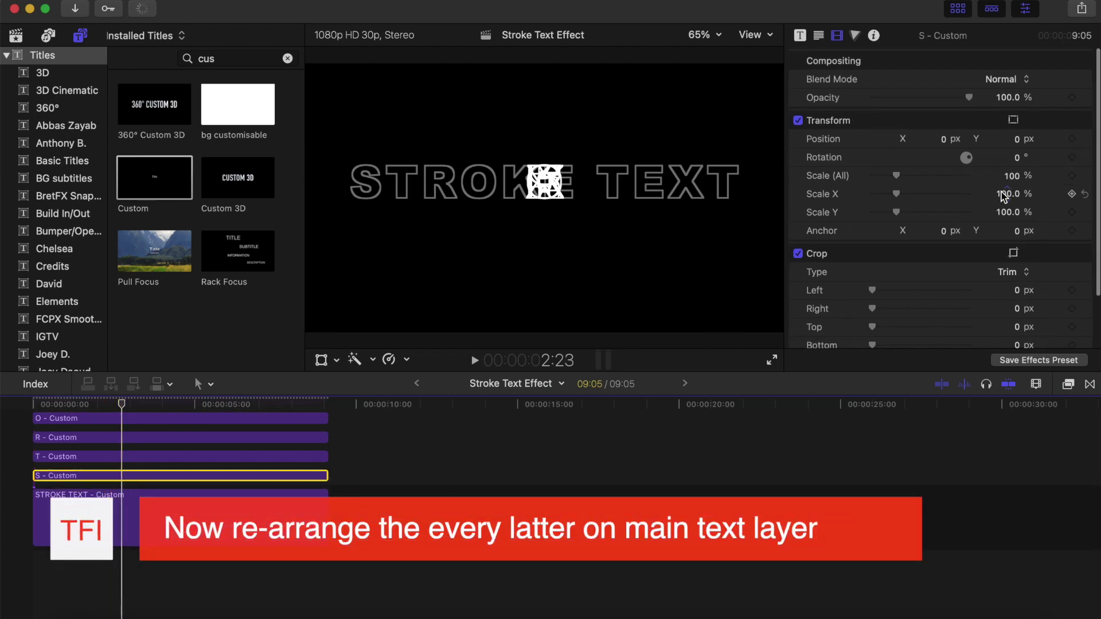
pyautogui.click(945, 142)
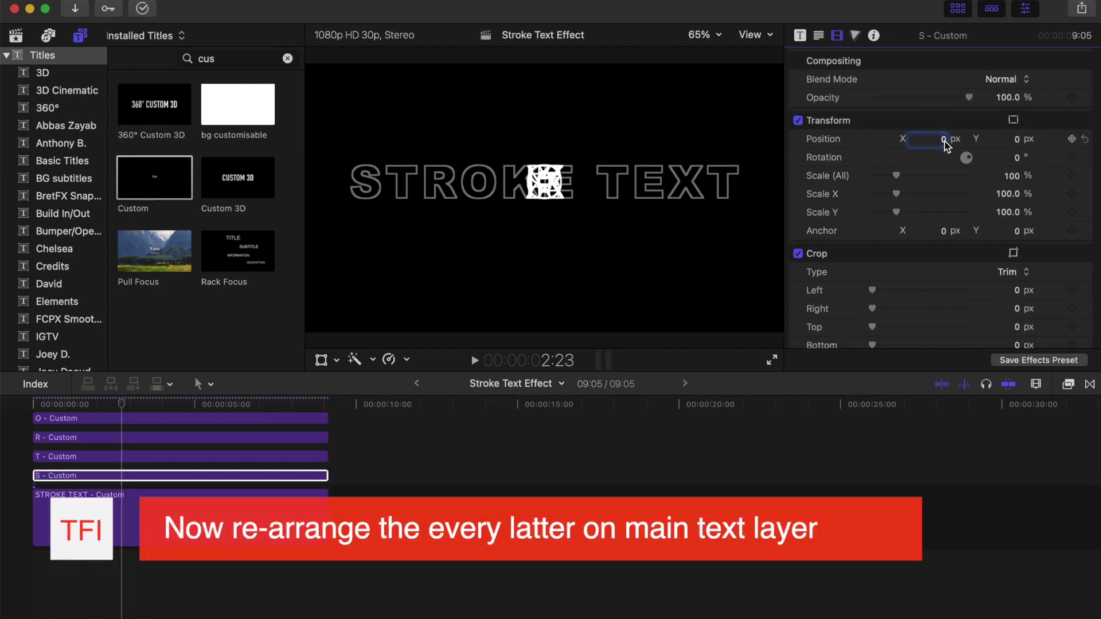
pyautogui.write('-382')
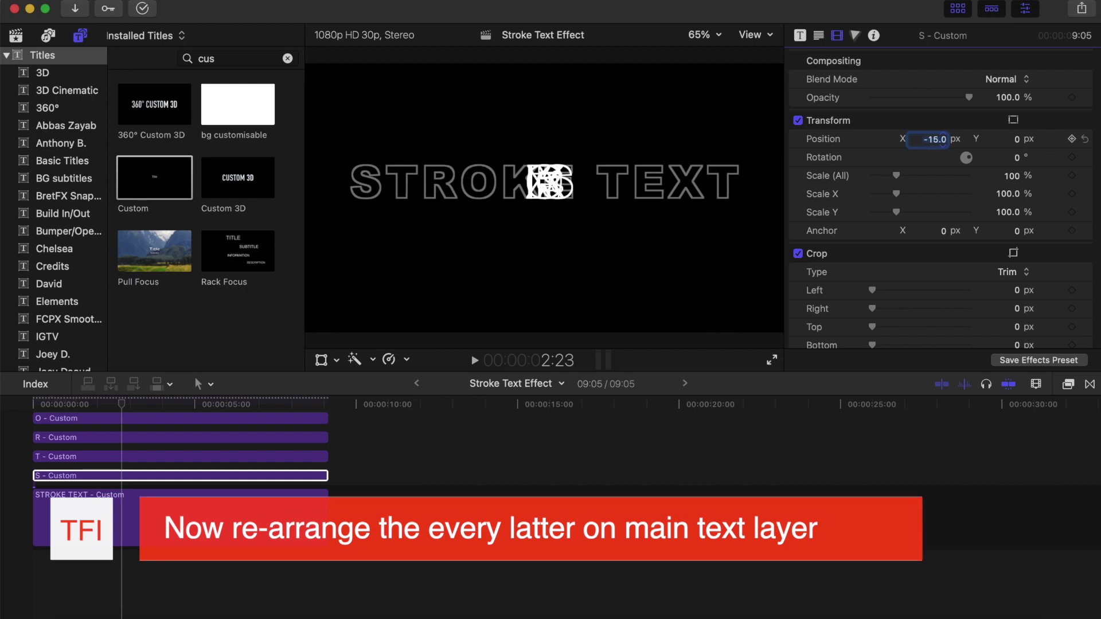
pyautogui.press('Return')
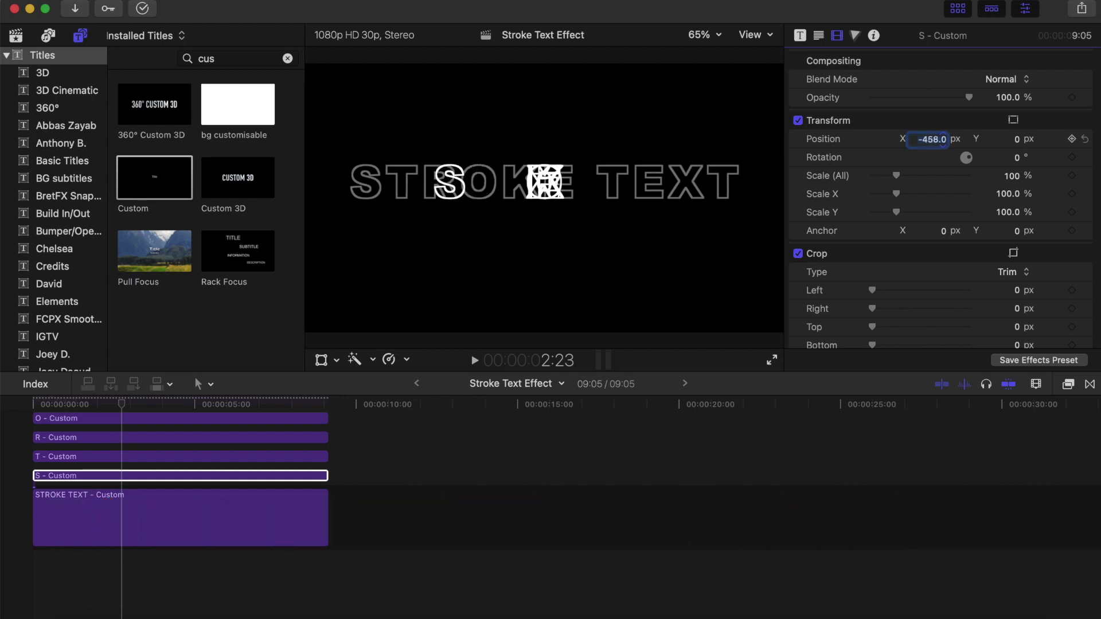
pyautogui.moveTo(944, 142); pyautogui.dragTo(943, 142)
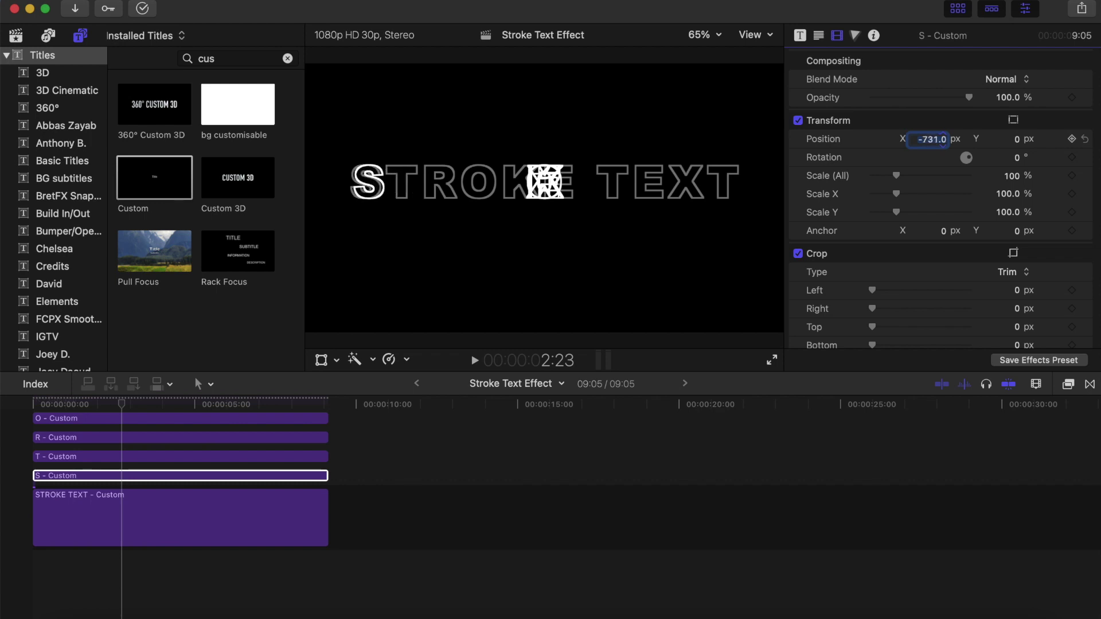
# Step: Shift the T, R, O and K titles above the S layer horizontally onto their base letters, placing the K at about X -100 px
pyautogui.press('super+Up')
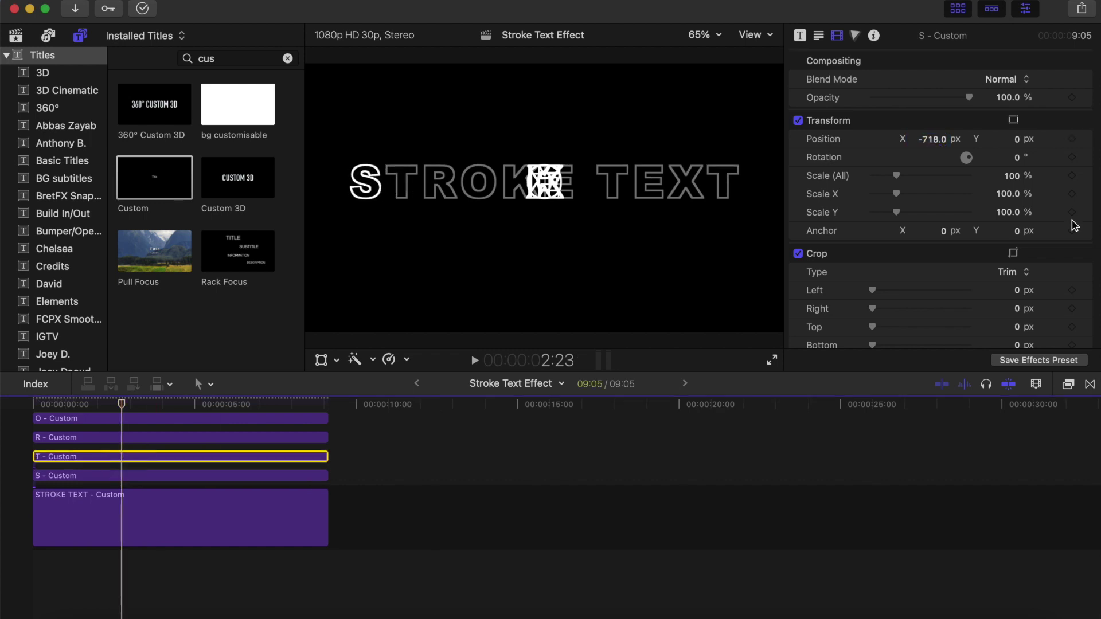
pyautogui.press('super+Up')
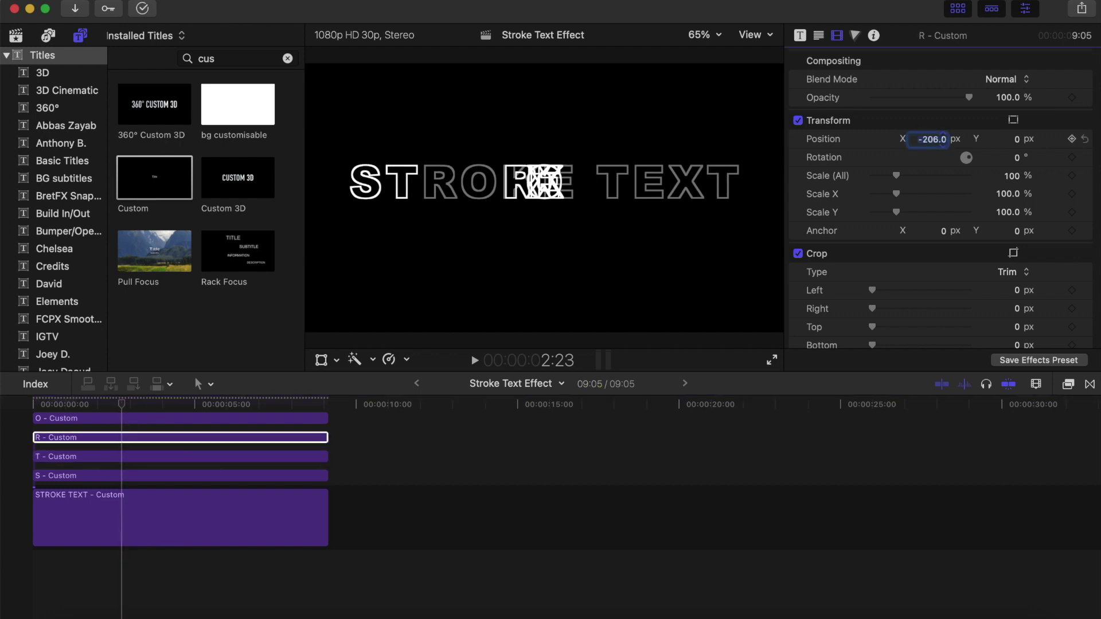
pyautogui.press('super+Up')
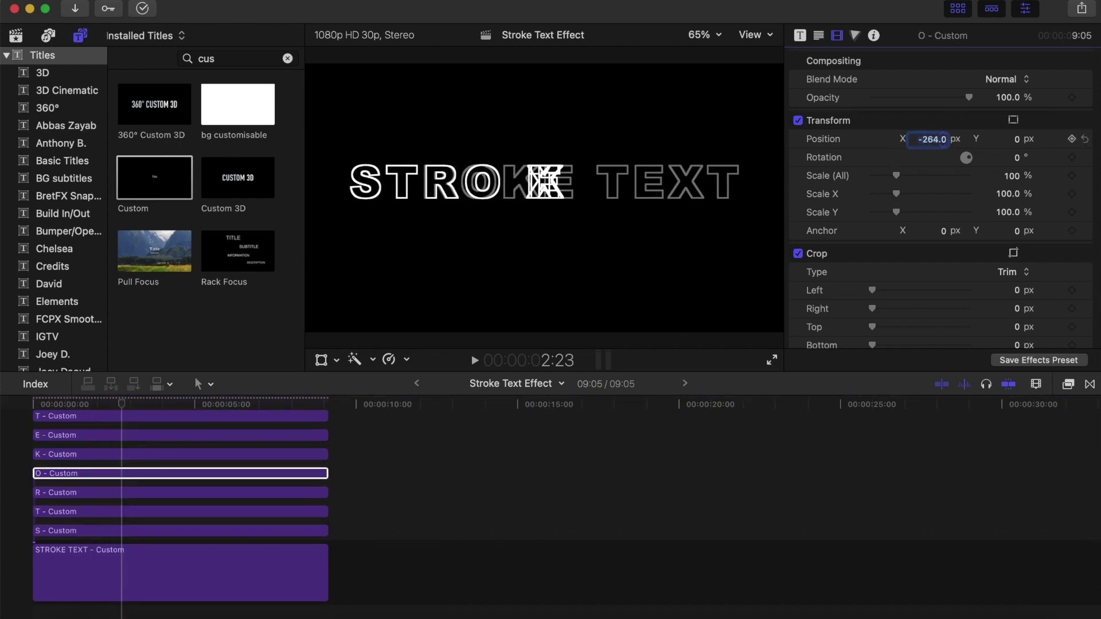
pyautogui.press('super+Up')
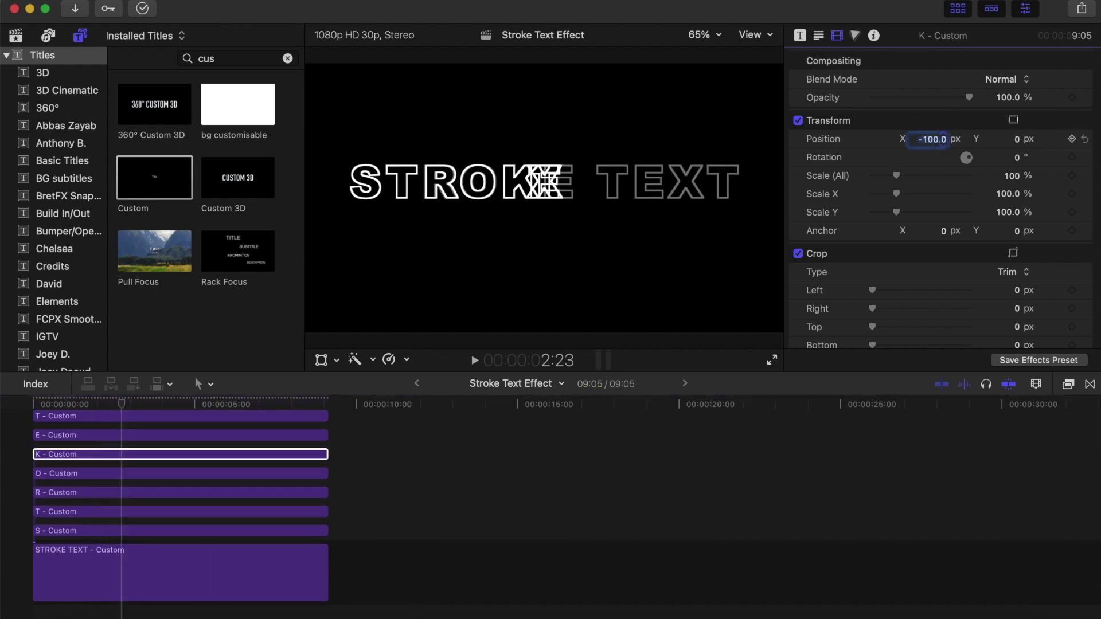
# Step: Shift the T, E, X and T titles of TEXT onto their base letters, and the E of STROKE to X 55 px
pyautogui.press('super+Up')
pyautogui.press('super+Up')
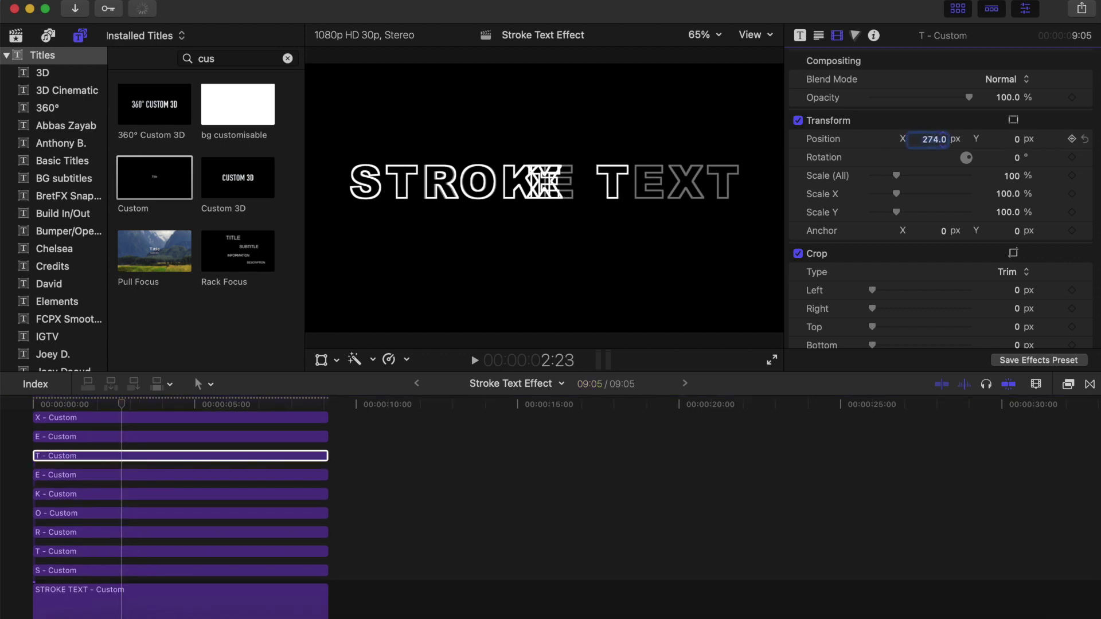
pyautogui.press('super+Up')
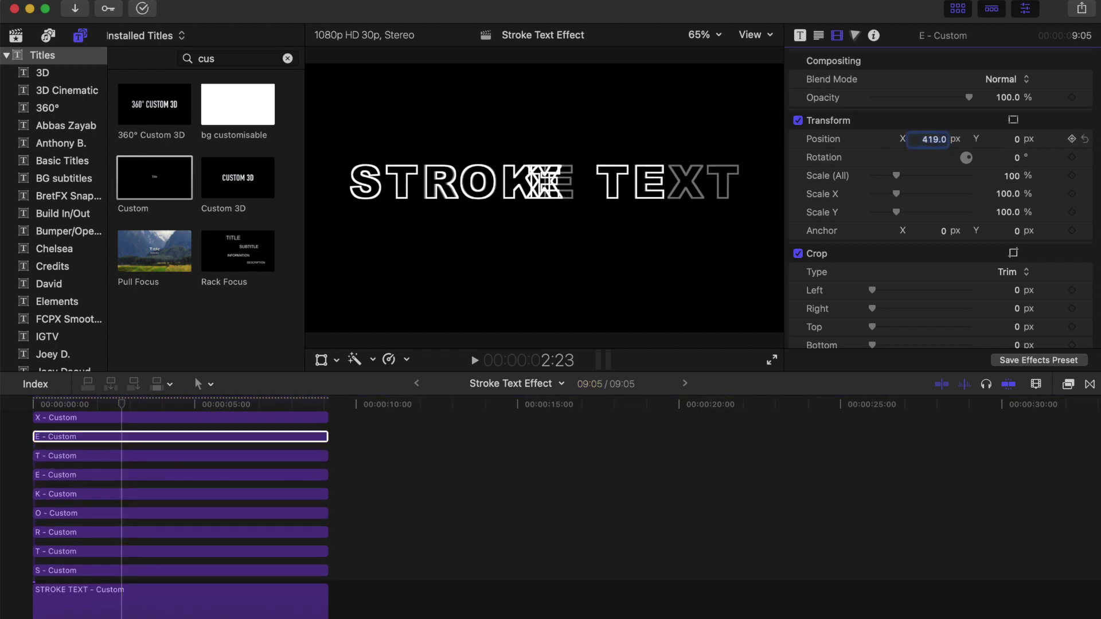
pyautogui.scroll(2, 148, 430)
pyautogui.press('super+Up')
pyautogui.moveTo(947, 140)
pyautogui.mouseDown()
pyautogui.moveTo(956, 148)
pyautogui.moveTo(925, 140)
pyautogui.moveTo(943, 140)
pyautogui.mouseUp()
pyautogui.press('super+Up')
pyautogui.scroll(-3, 143, 522)
pyautogui.click(135, 431)
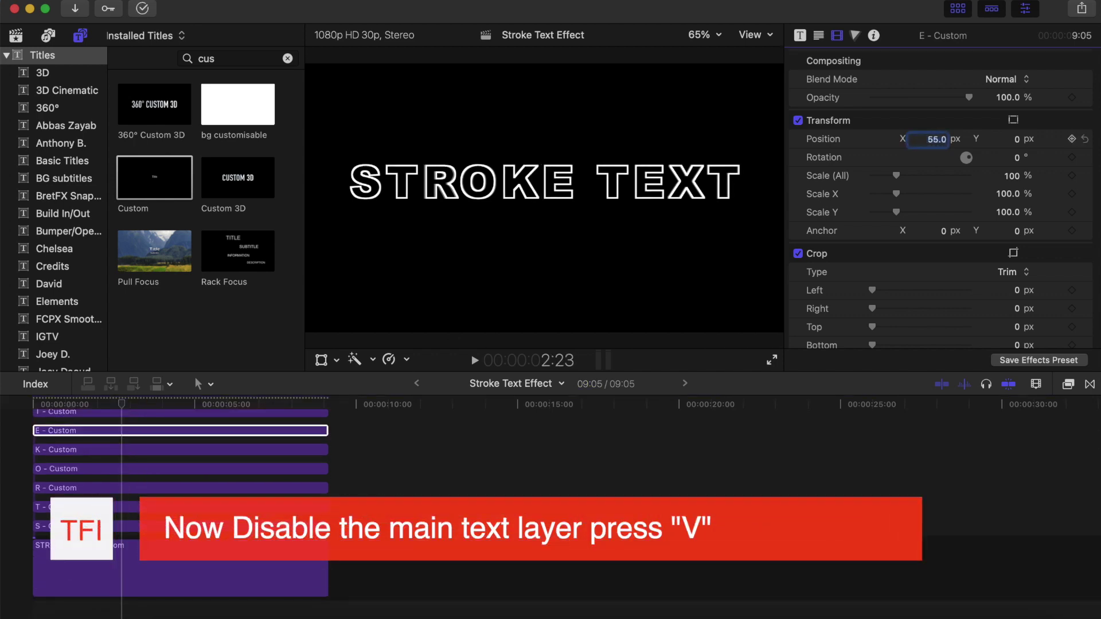
# Step: Disable the base STROKE TEXT title clip in the timeline
pyautogui.scroll(-2, 184, 472)
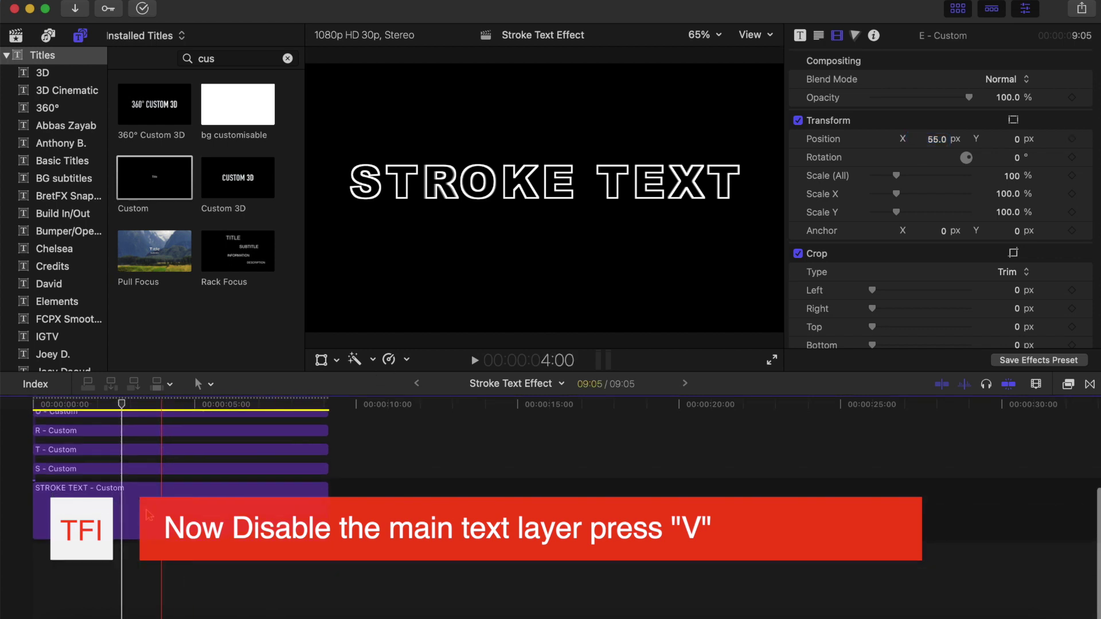
pyautogui.click(138, 519)
pyautogui.press('v')
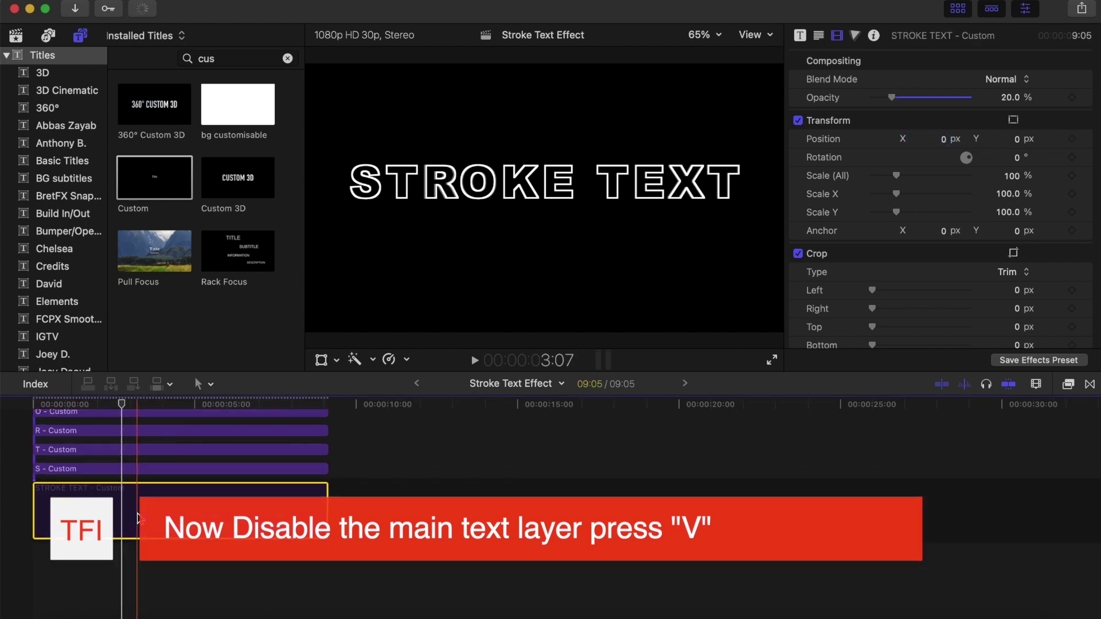
# Step: Split the T title just above the S layer at frame 2 with the Blade tool
pyautogui.scroll(5, 127, 463)
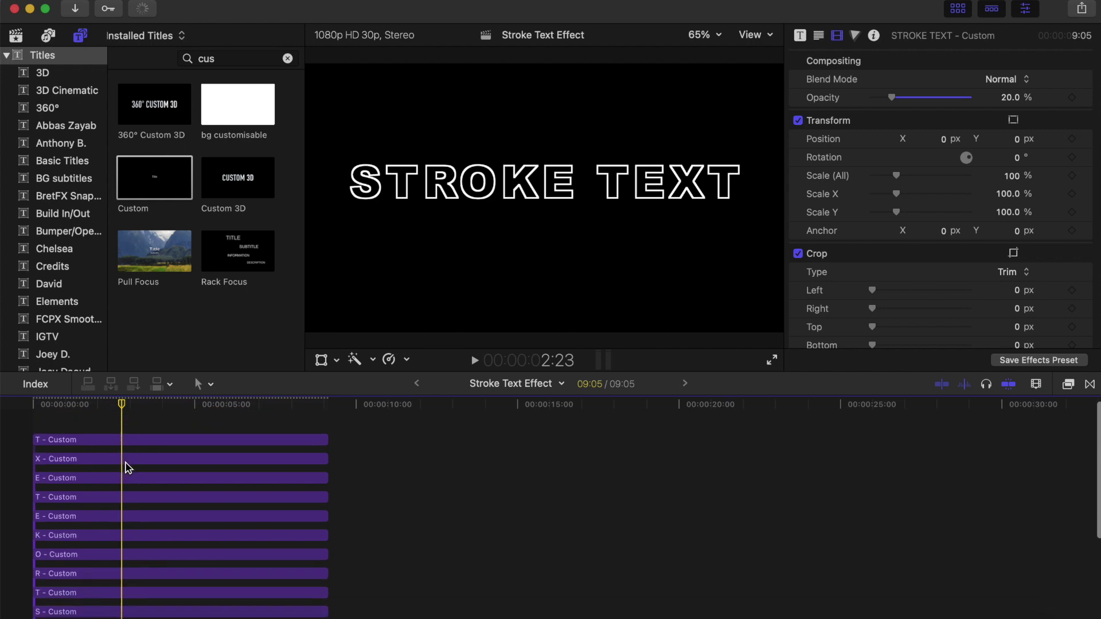
pyautogui.scroll(-5, 126, 463)
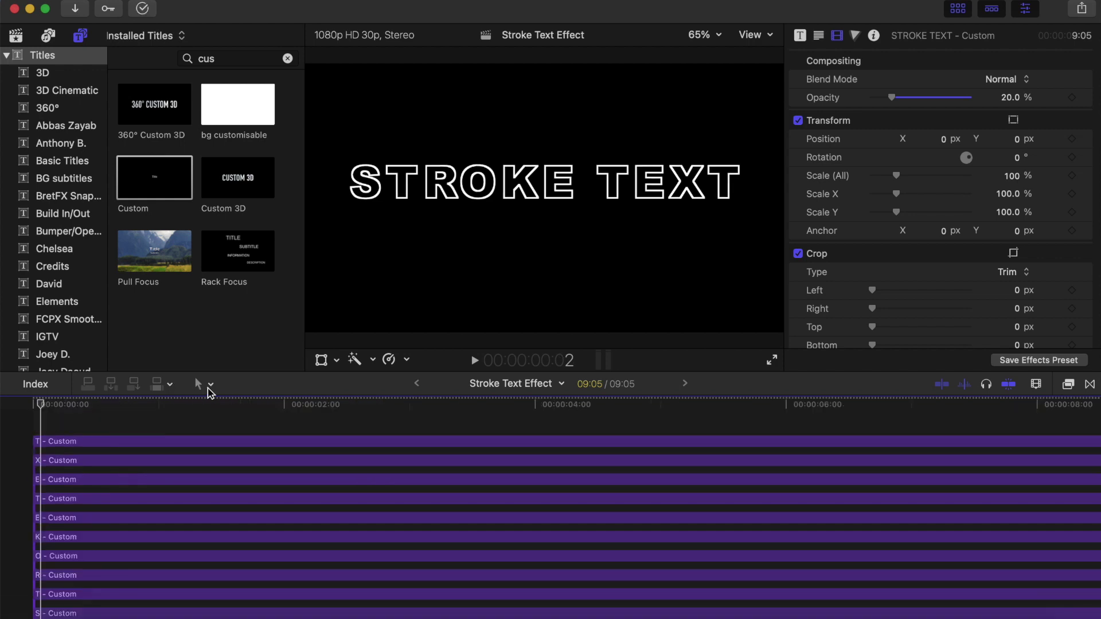
pyautogui.click(210, 387)
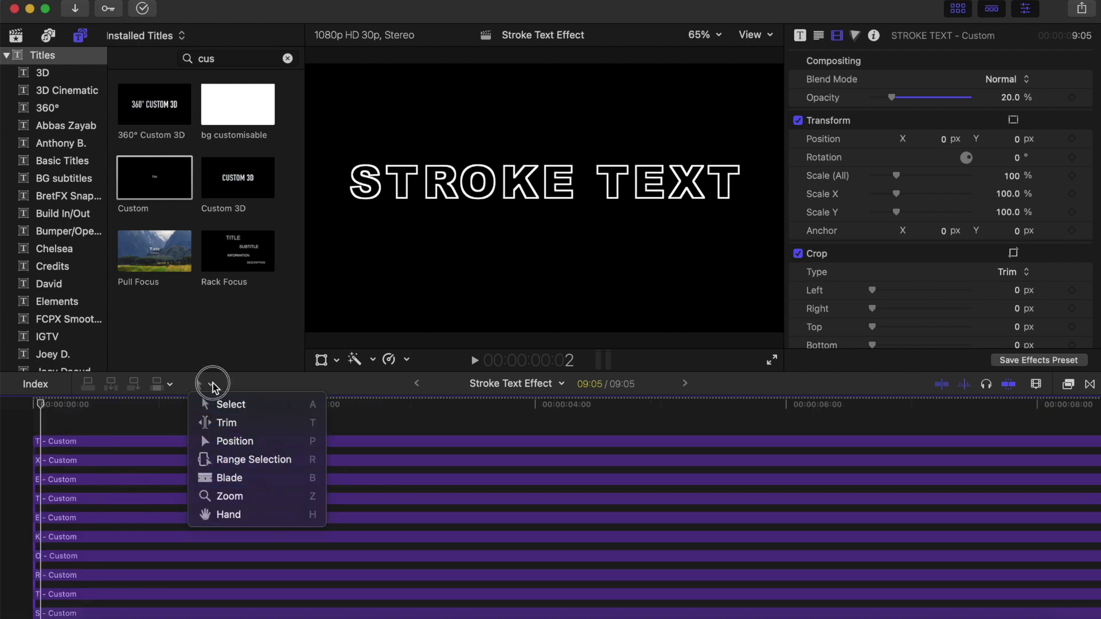
pyautogui.click(212, 386)
pyautogui.scroll(-4, 202, 476)
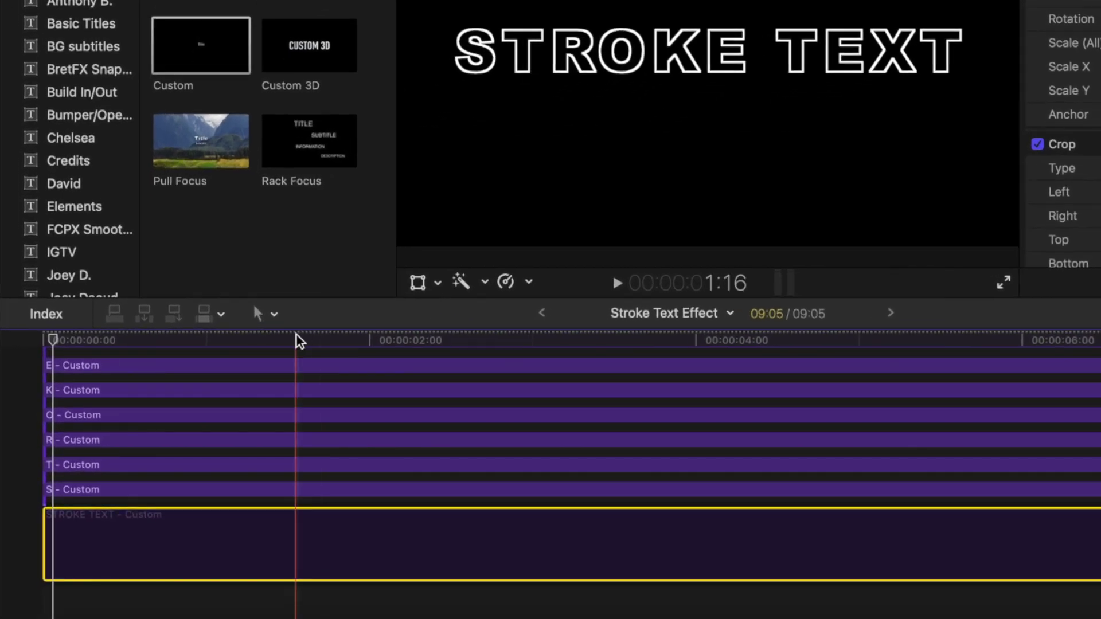
pyautogui.scroll(1, 296, 338)
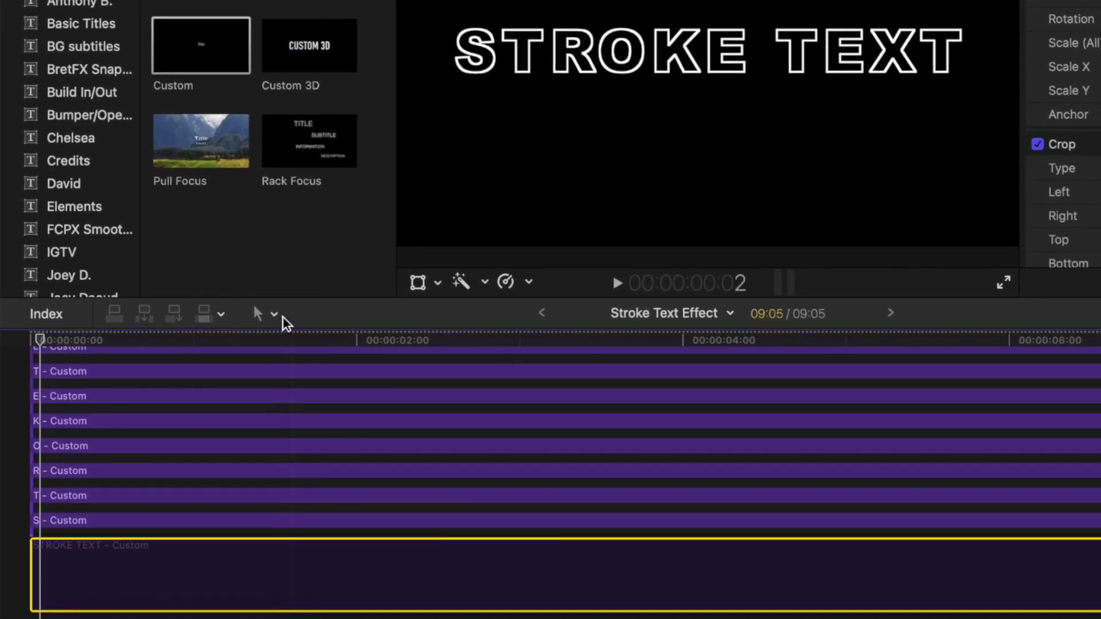
pyautogui.click(270, 316)
pyautogui.click(301, 444)
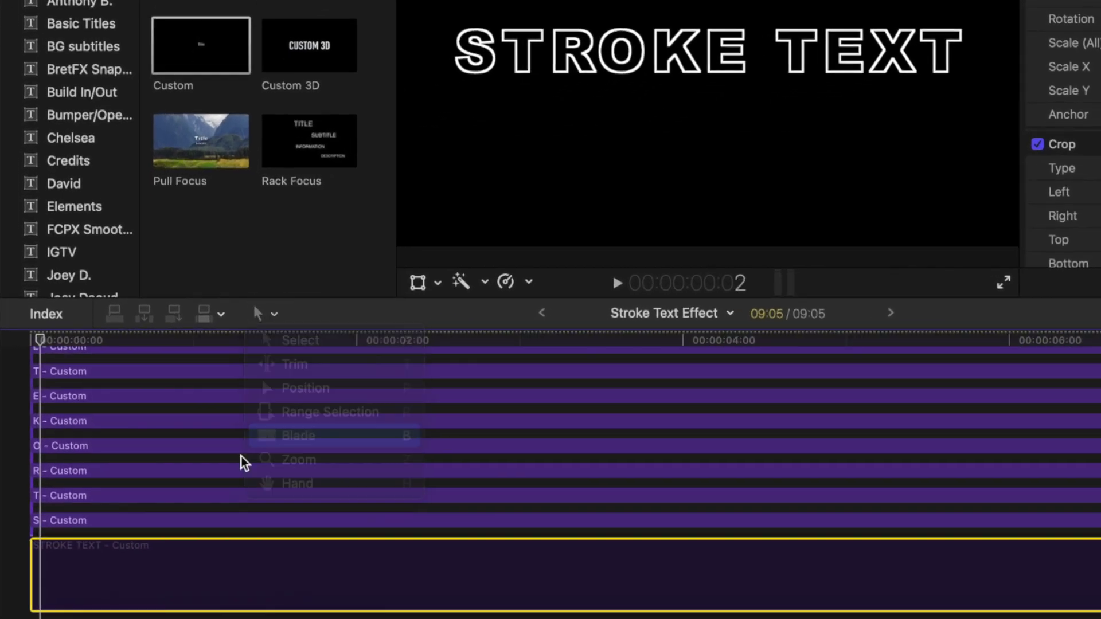
pyautogui.press('super+equal')
pyautogui.scroll(-2, 118, 492)
pyautogui.hscroll(-2, 118, 492)
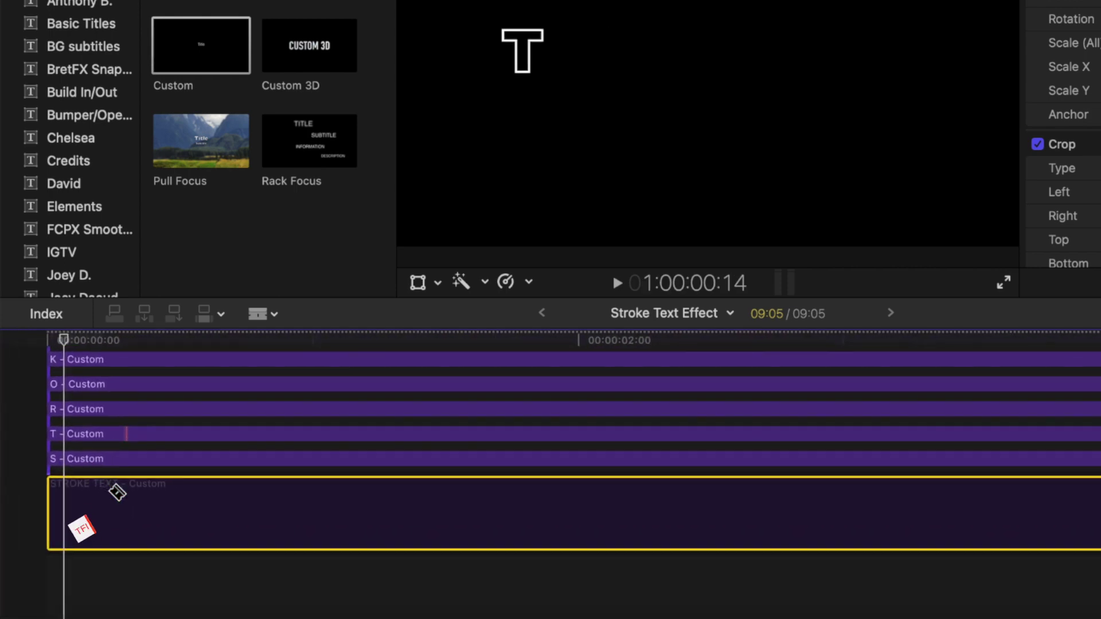
pyautogui.click(69, 437)
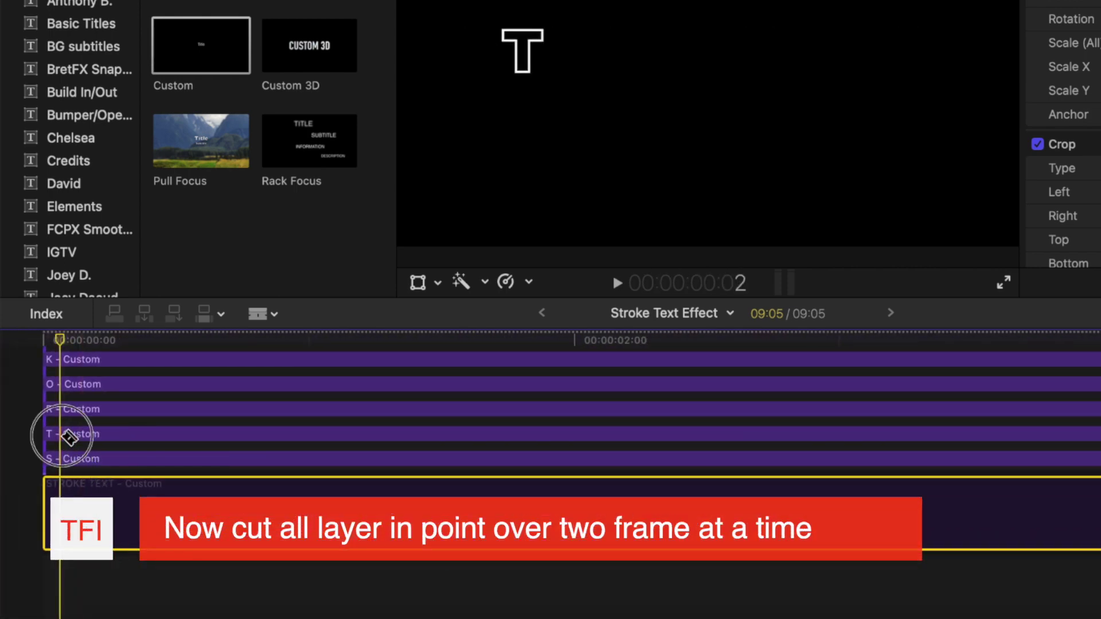
# Step: Split the R title at frame 4 and the O title at frame 6
pyautogui.scroll(3, 86, 434)
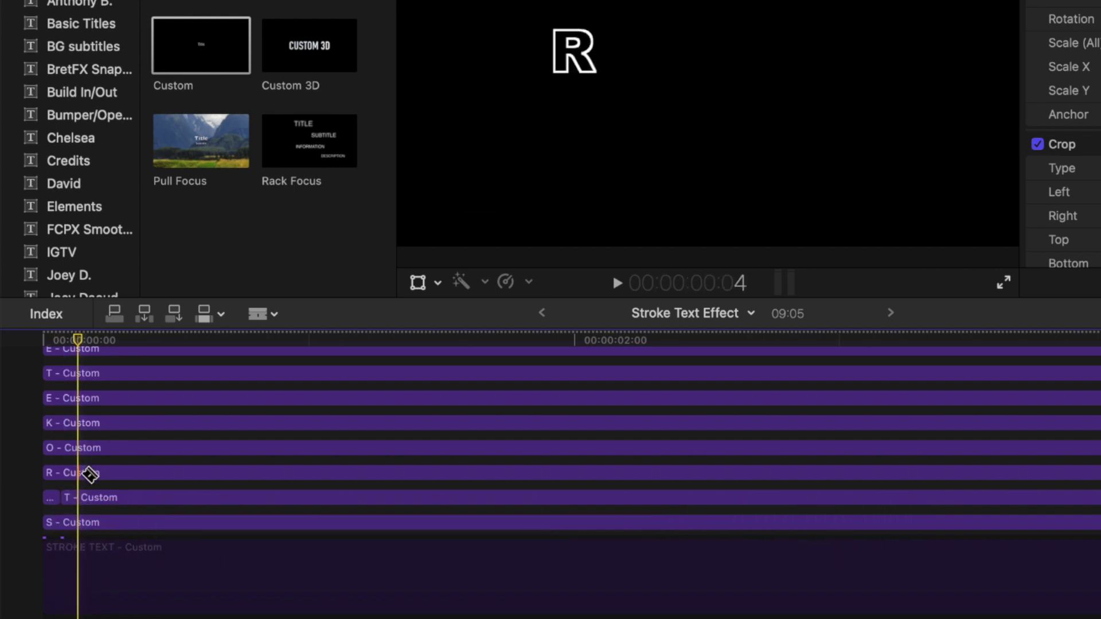
pyautogui.click(88, 474)
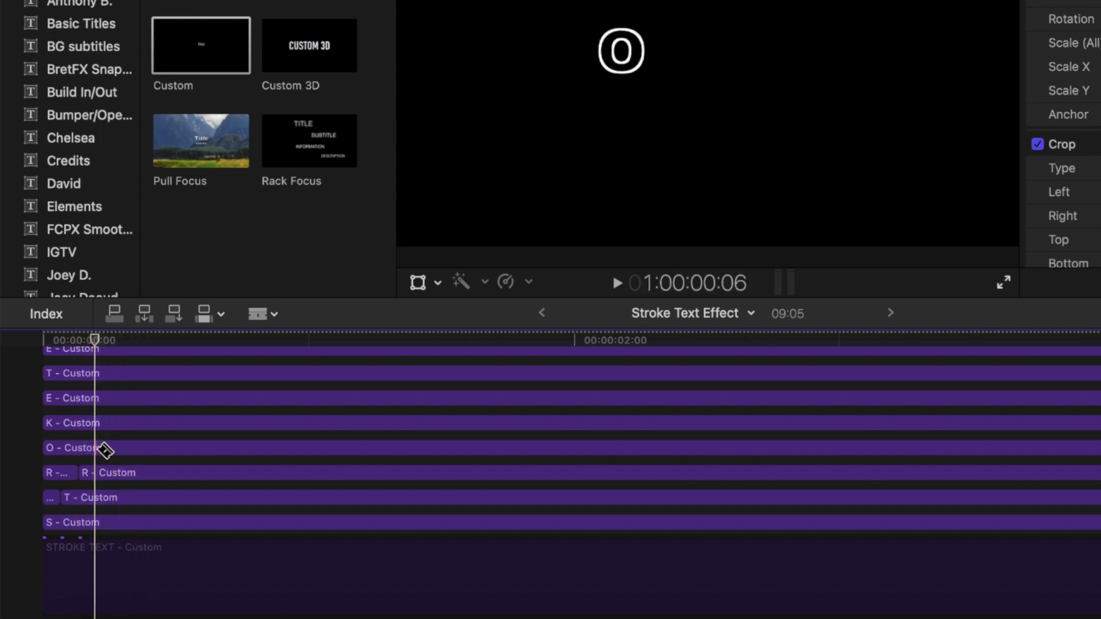
pyautogui.click(98, 448)
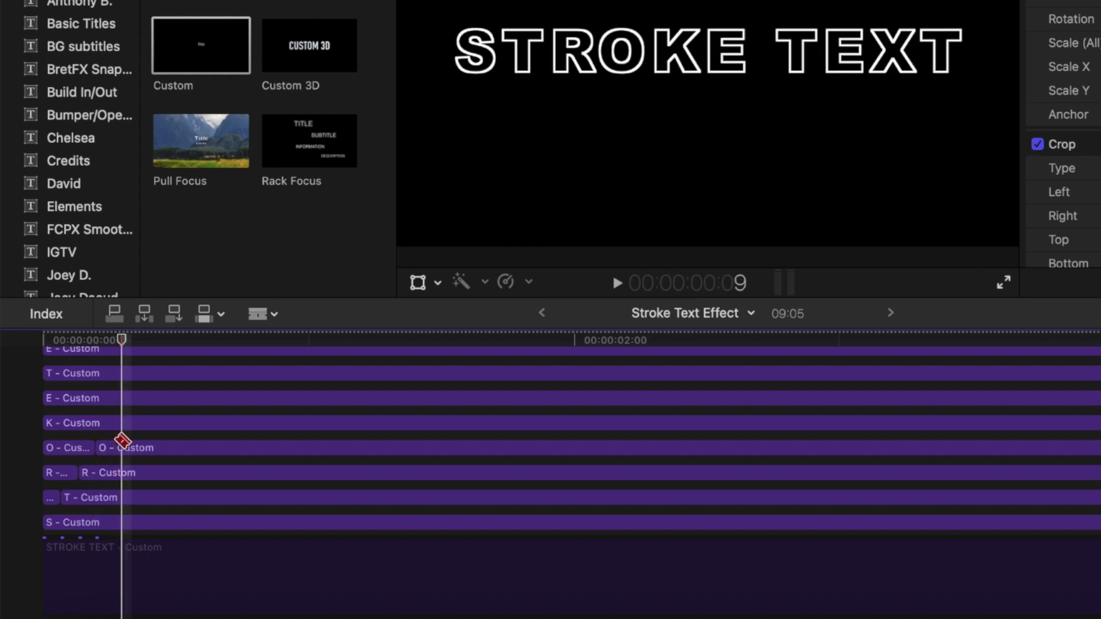
# Step: Split the K title at frame 10 and the E title directly above it at frame 12
pyautogui.press('Right')
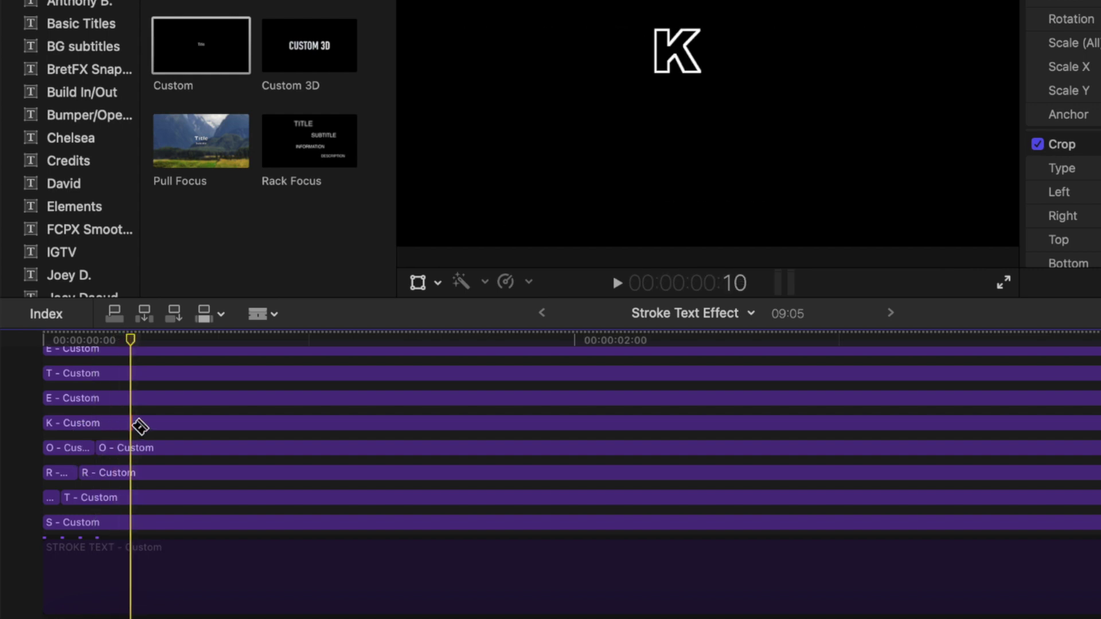
pyautogui.click(140, 425)
pyautogui.press('Right')
pyautogui.press('Right')
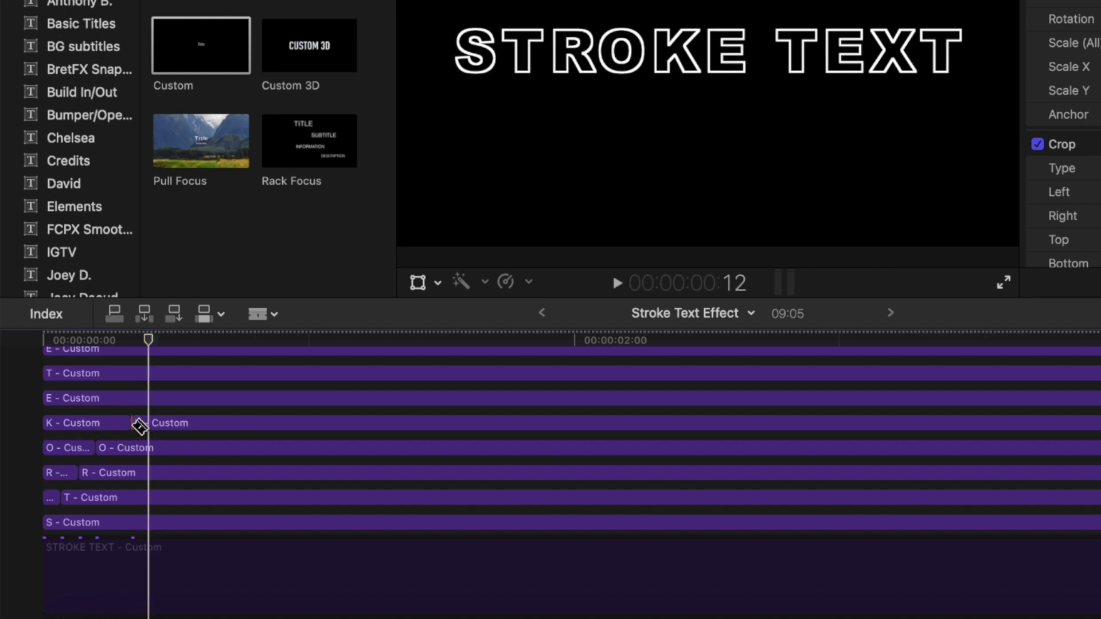
pyautogui.click(158, 398)
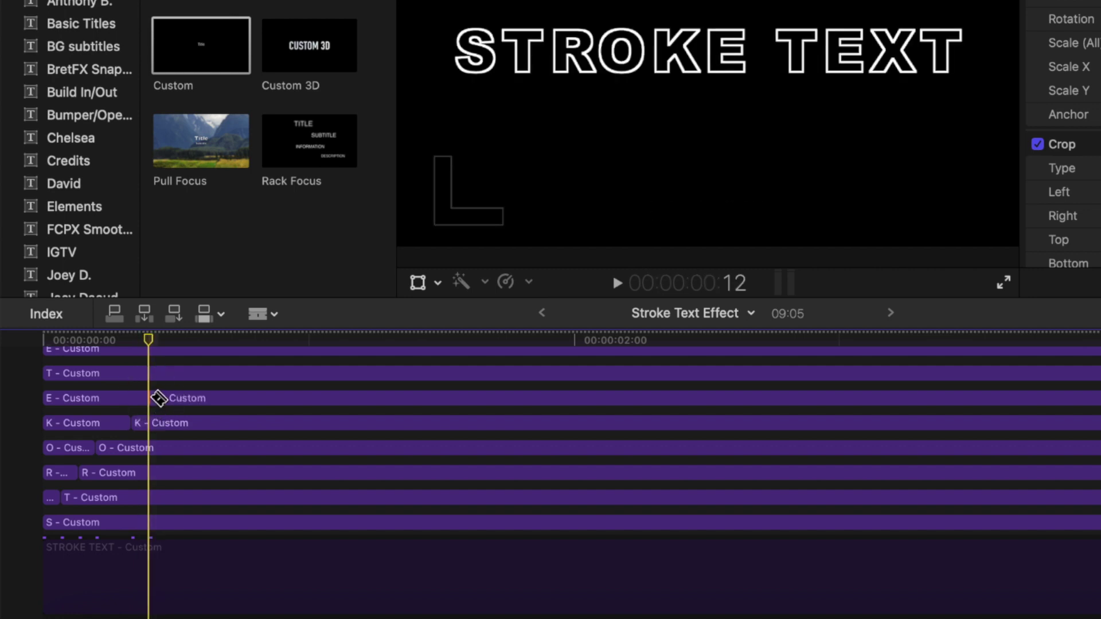
# Step: Split the first T title of TEXT at frame 14 and the E title directly above it at frame 16
pyautogui.press('Right')
pyautogui.press('Right')
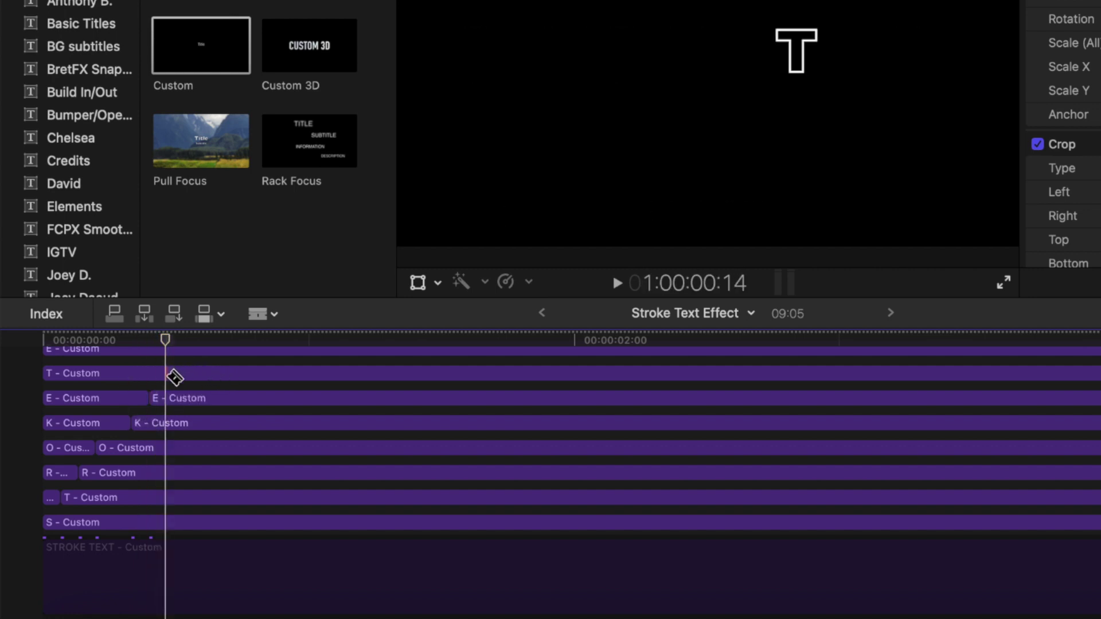
pyautogui.click(172, 373)
pyautogui.scroll(2, 177, 383)
pyautogui.scroll(1, 177, 383)
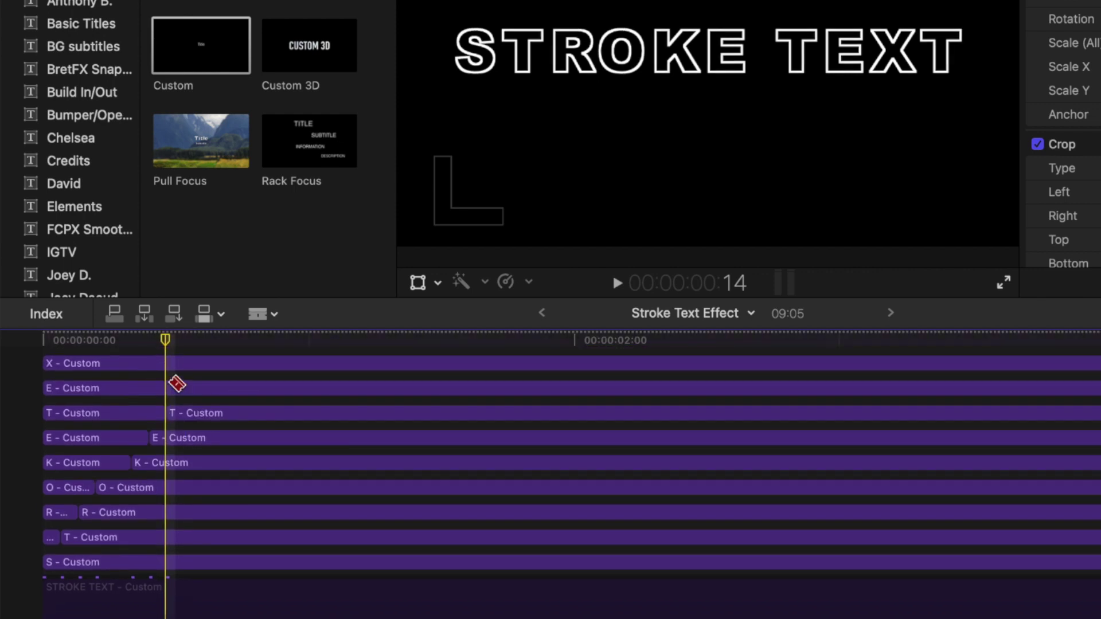
pyautogui.press('Right')
pyautogui.press('Right')
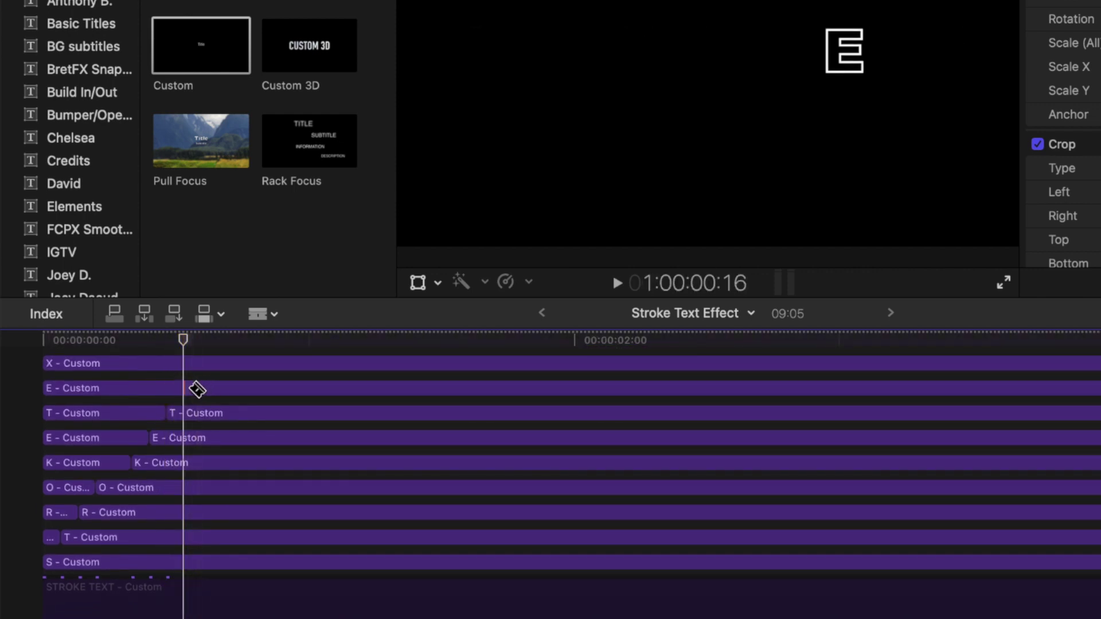
pyautogui.click(193, 388)
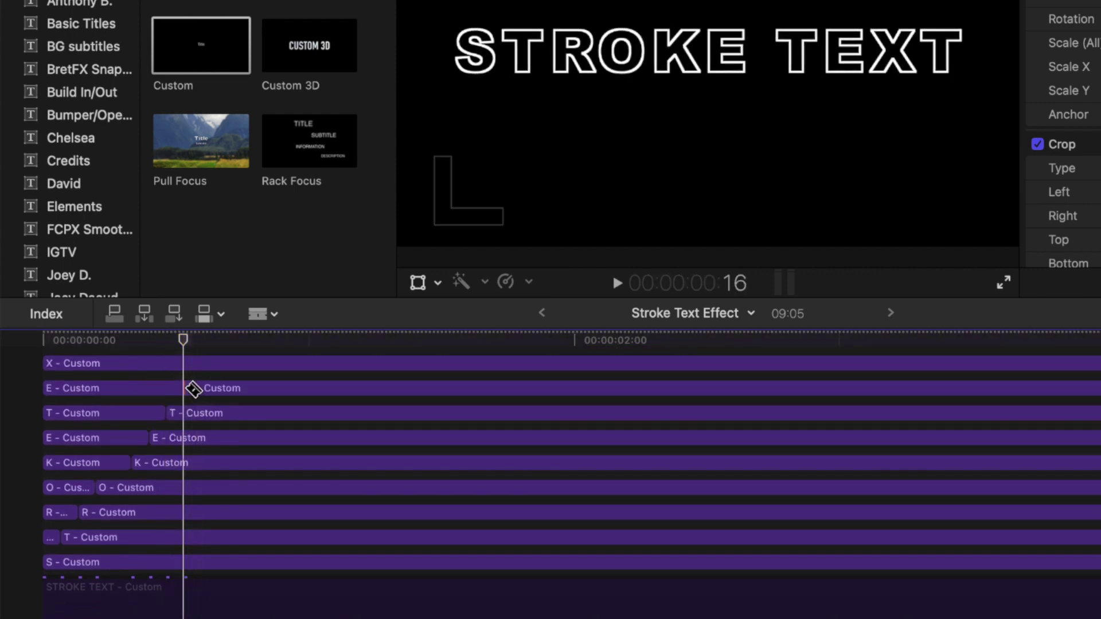
# Step: Split the X title at frame 18 and the topmost T title at frame 20
pyautogui.press('Right')
pyautogui.press('Right')
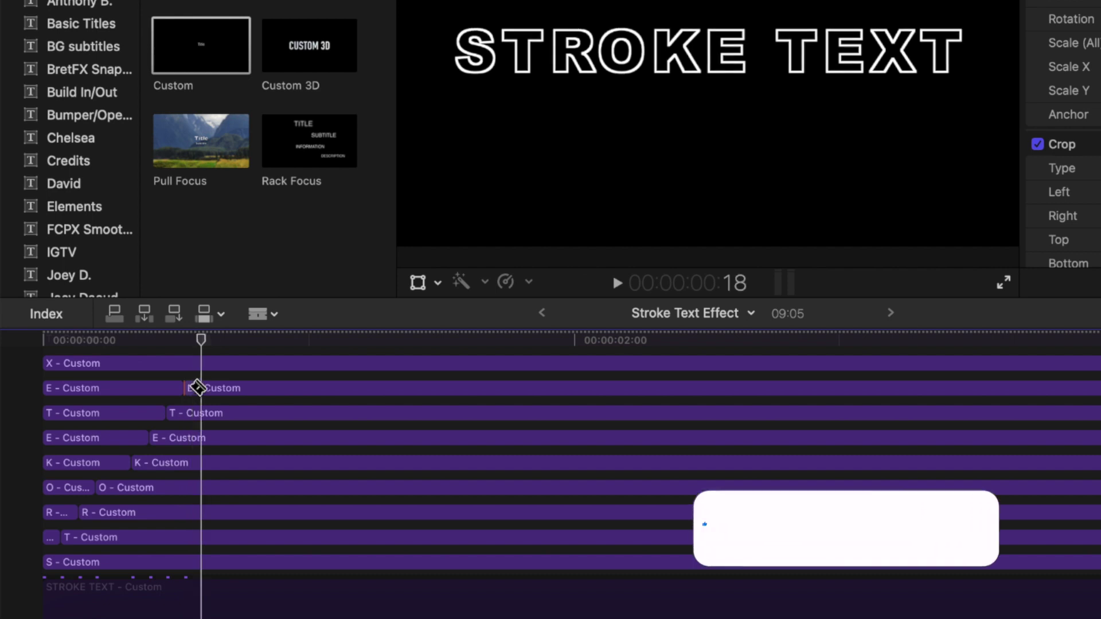
pyautogui.click(210, 364)
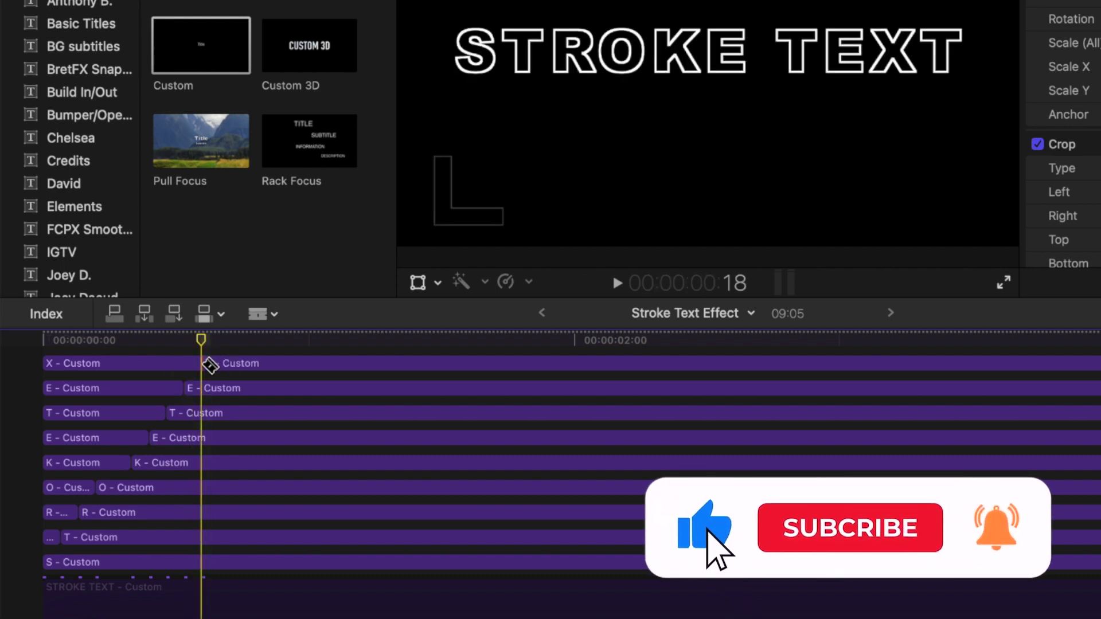
pyautogui.press('Right')
pyautogui.press('Right')
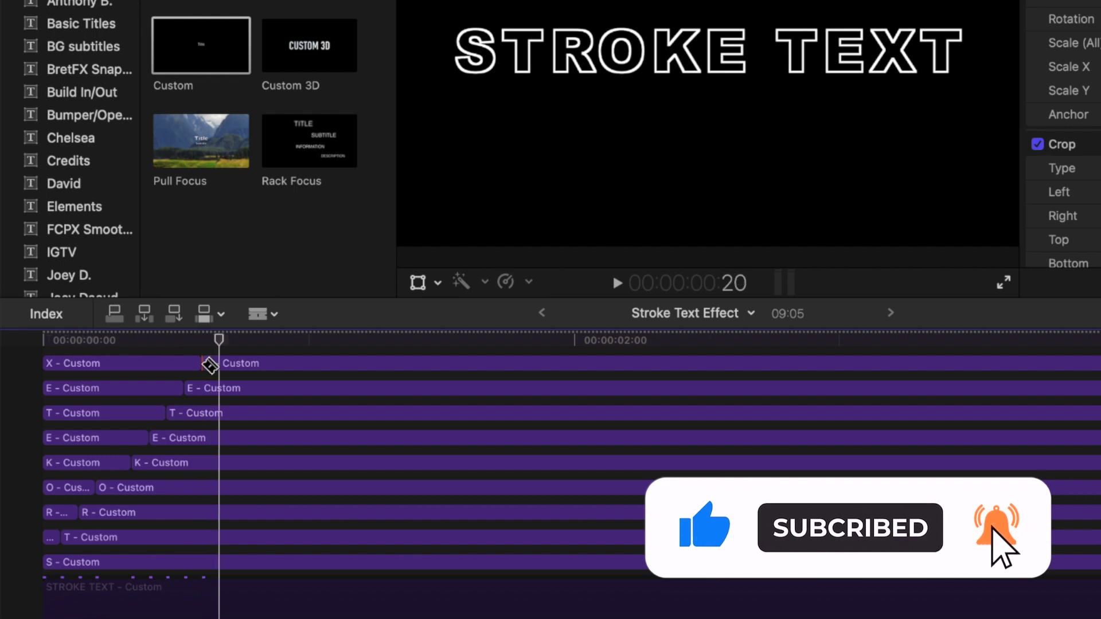
pyautogui.scroll(3, 209, 365)
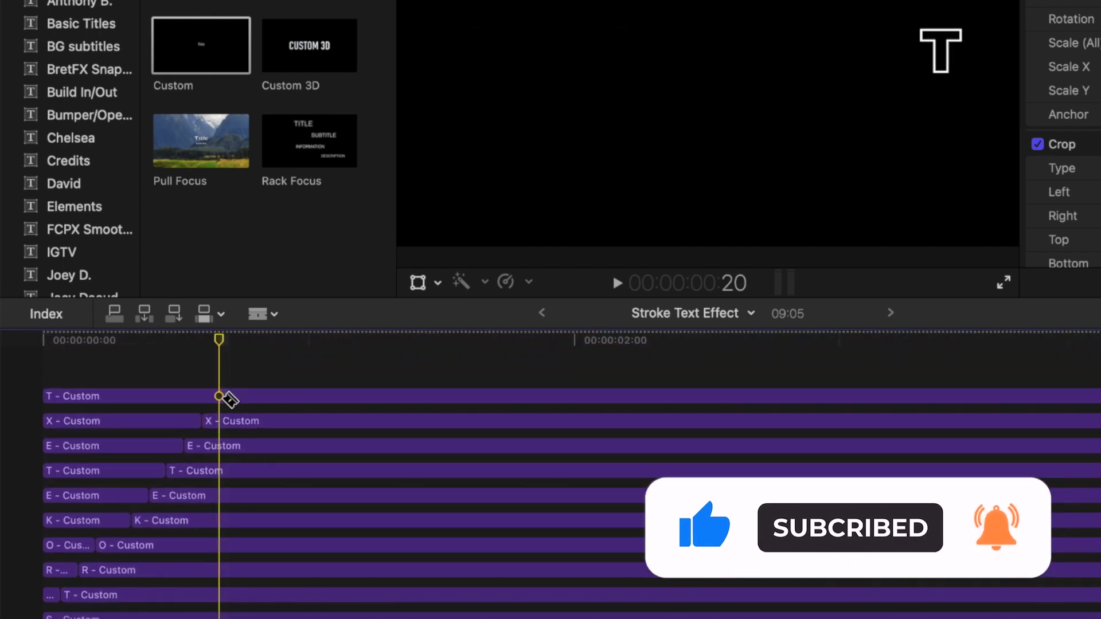
pyautogui.click(222, 398)
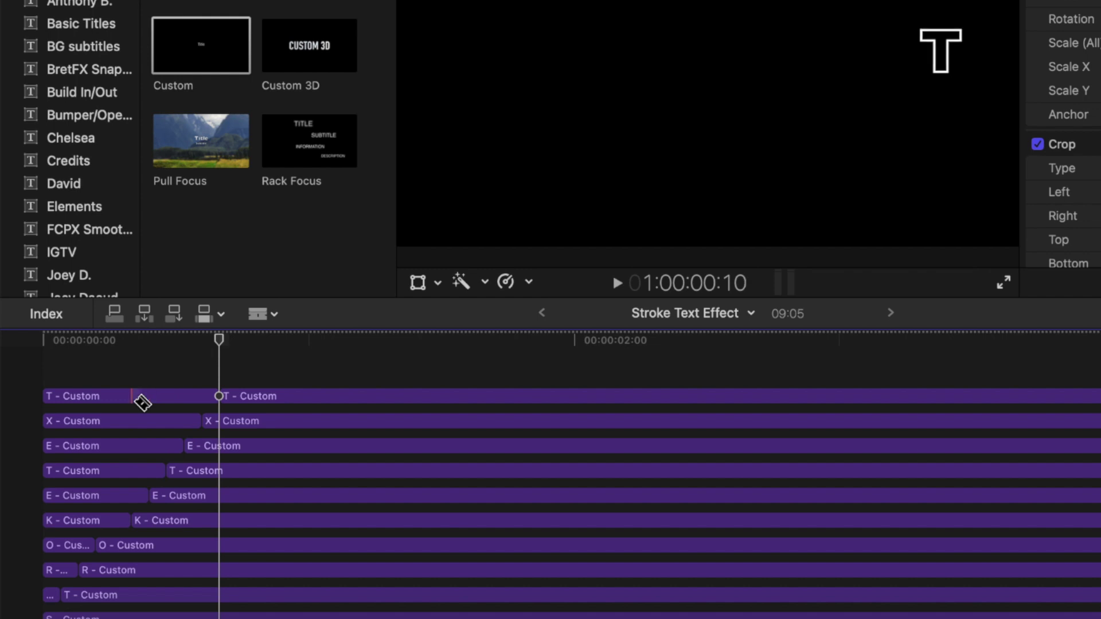
# Step: Delete the short leading pieces of all split letter titles, from the topmost T down to the T above S
pyautogui.press('a')
pyautogui.scroll(-2, 72, 393)
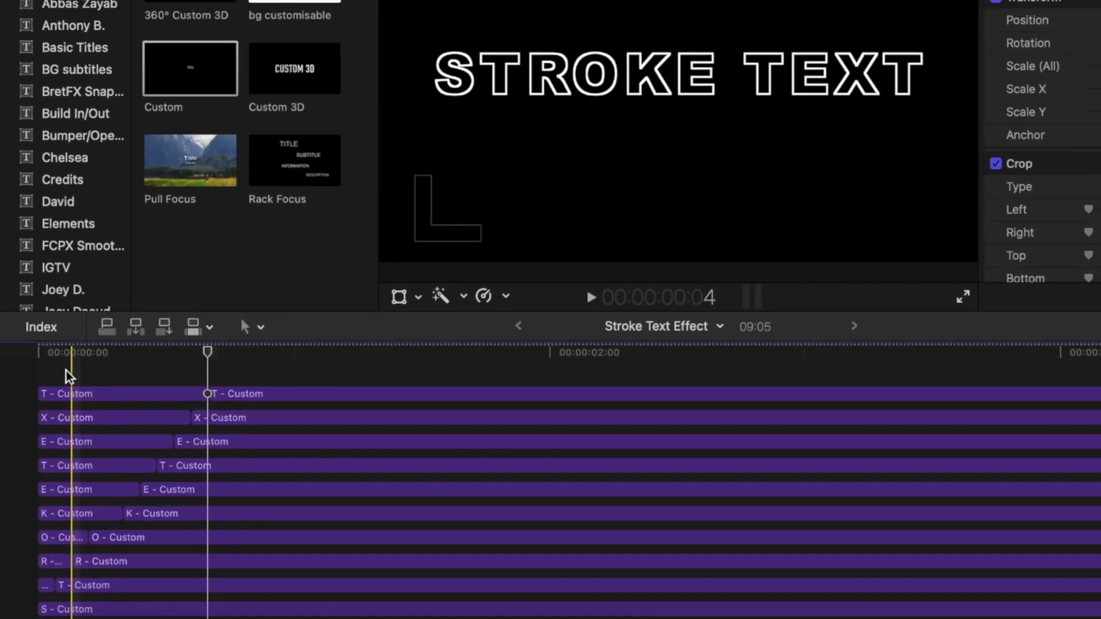
pyautogui.moveTo(72, 358); pyautogui.dragTo(46, 572)
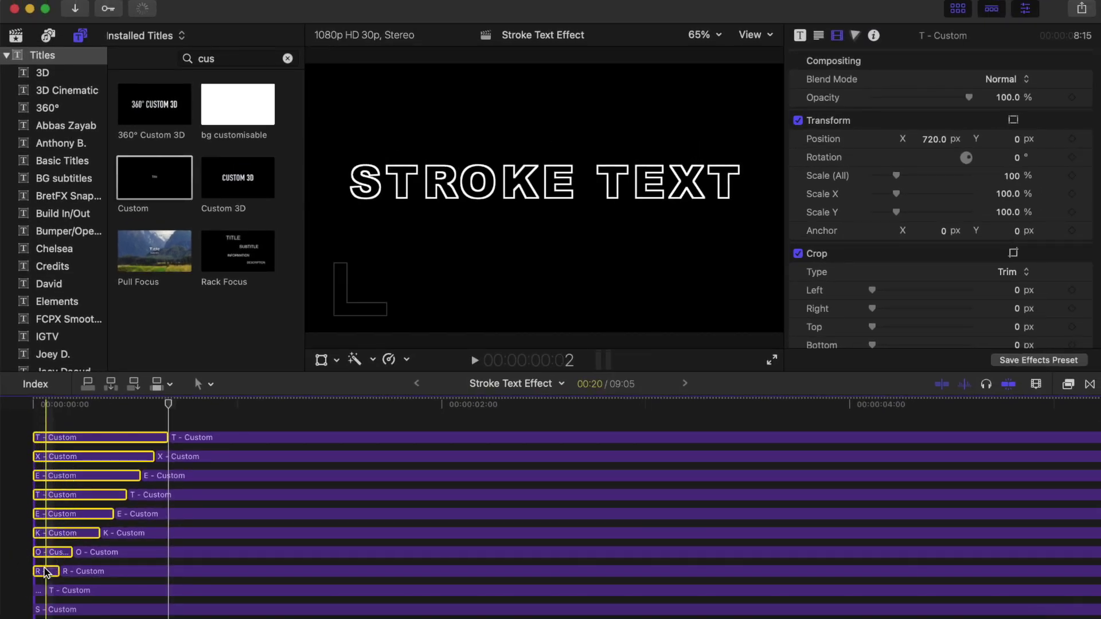
pyautogui.press('Delete')
pyautogui.click(39, 591)
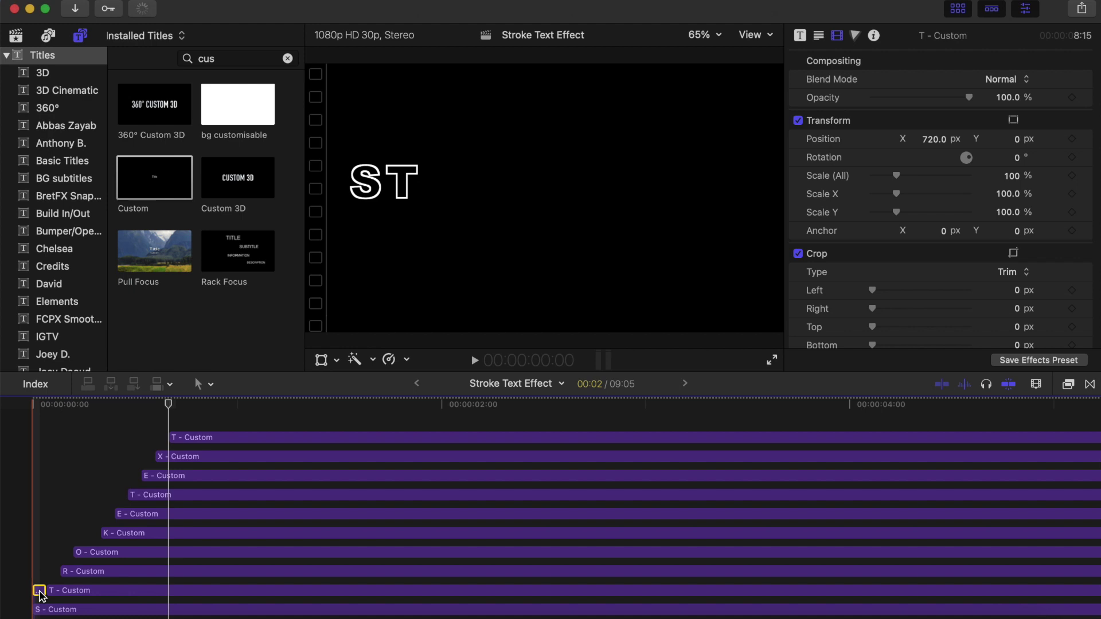
pyautogui.press('Delete')
# Step: Play back the opening of the timeline to check the staggered appearance of the letters
pyautogui.press('space')
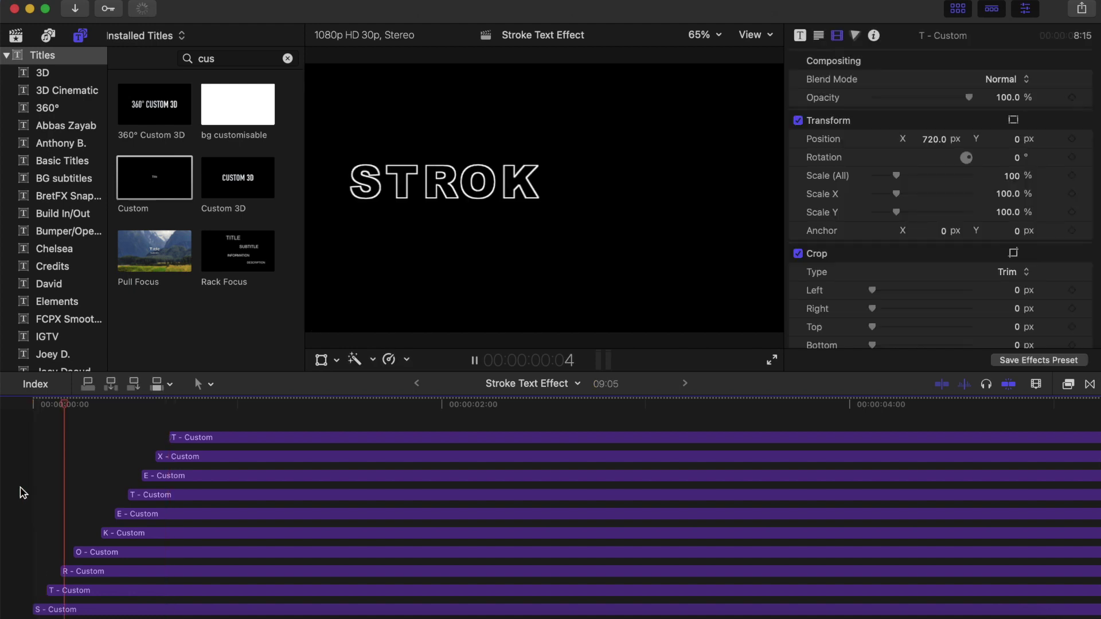
pyautogui.press('space')
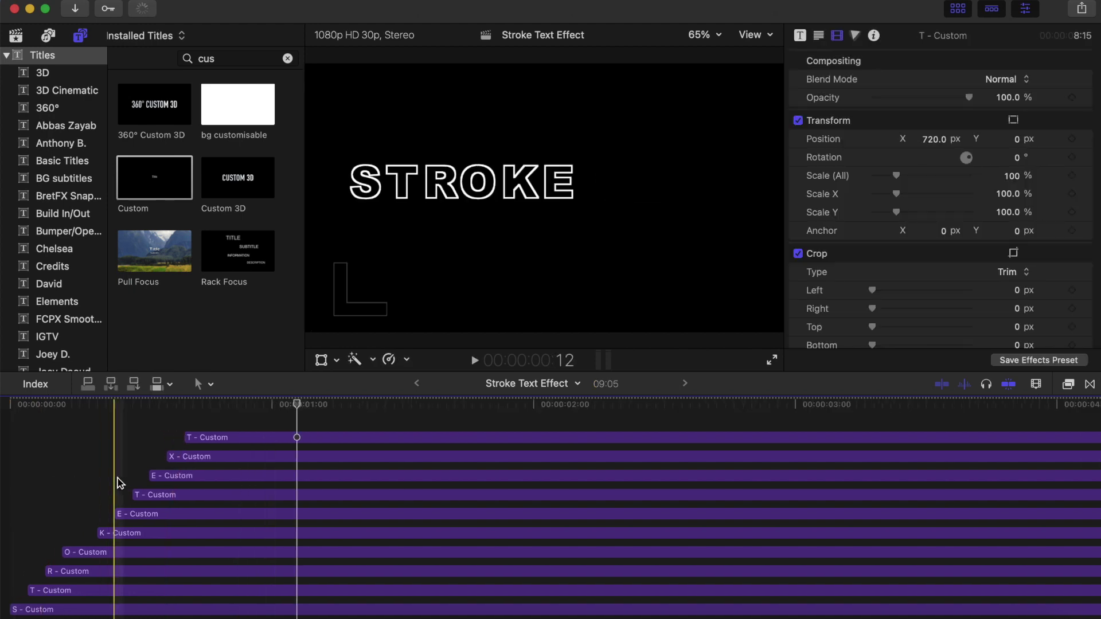
pyautogui.press('super+minus')
pyautogui.scroll(-2, 92, 482)
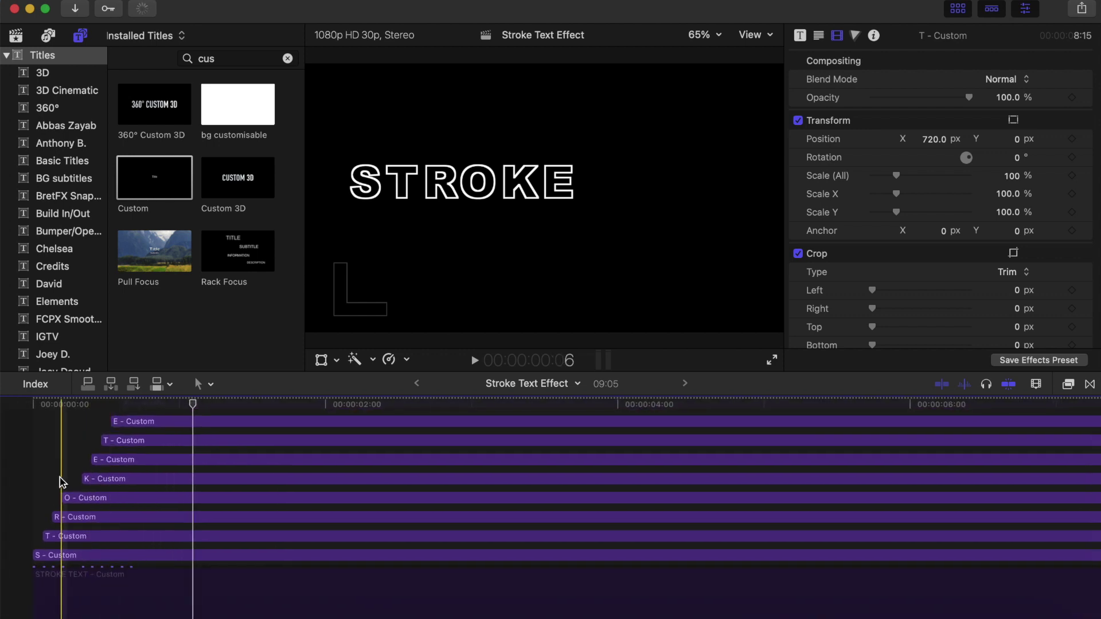
# Step: Split the S title at frame 1 with the Blade tool
pyautogui.click(30, 481)
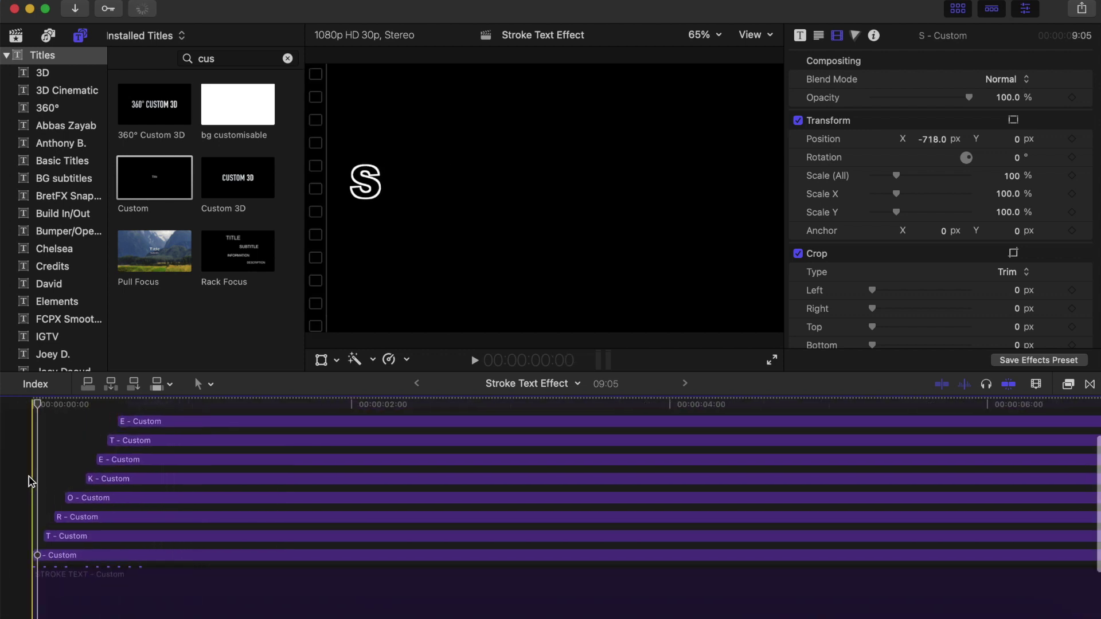
pyautogui.press('super+equal')
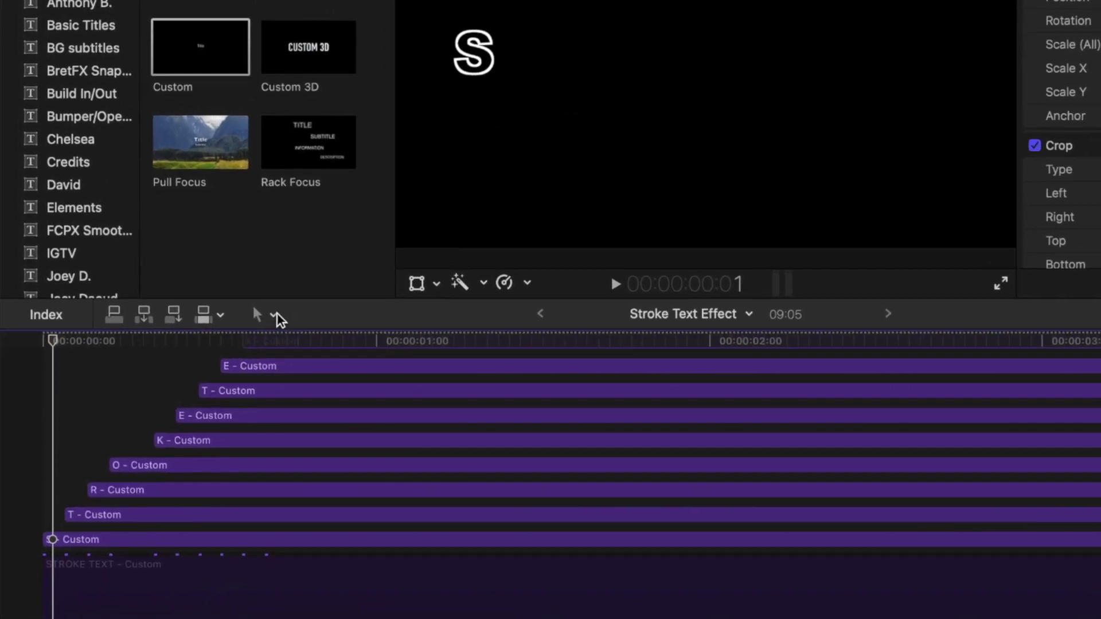
pyautogui.click(212, 385)
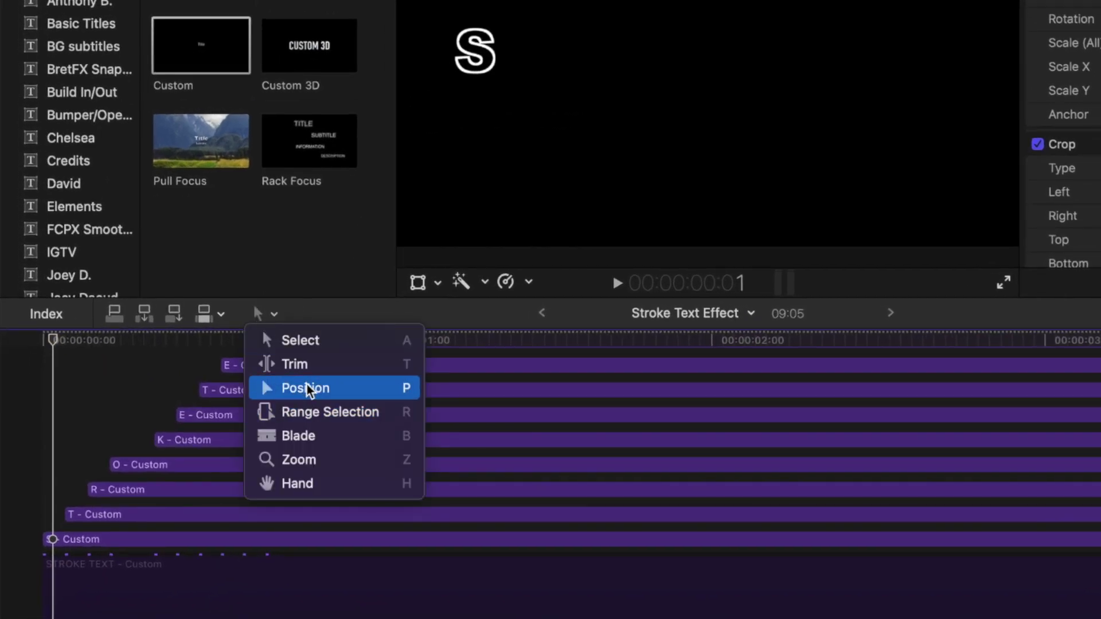
pyautogui.click(307, 437)
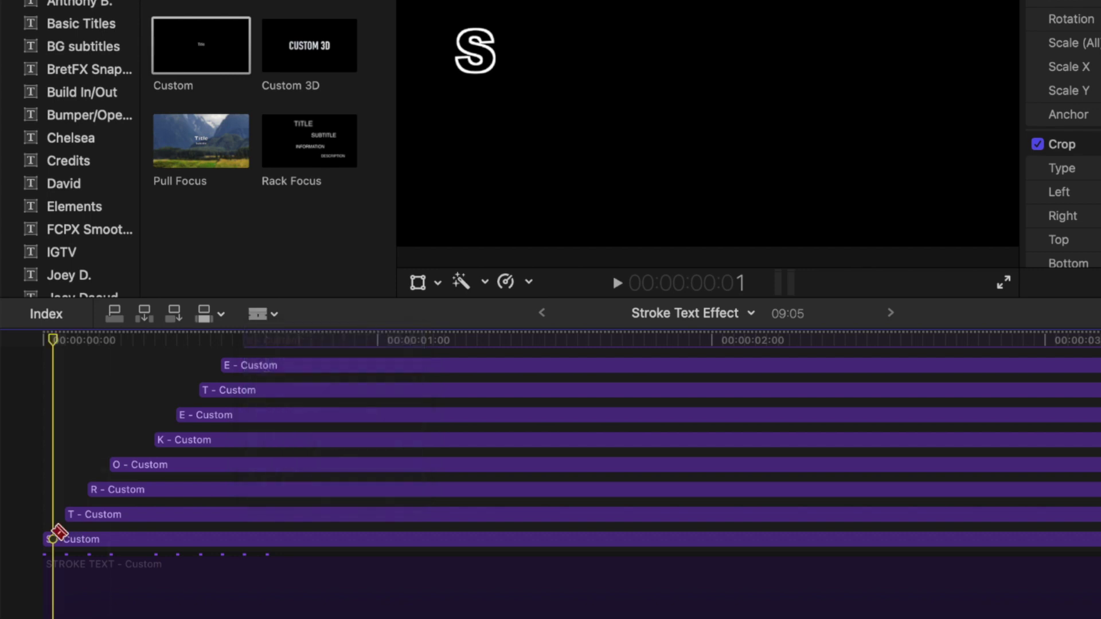
pyautogui.scroll(5, 58, 533)
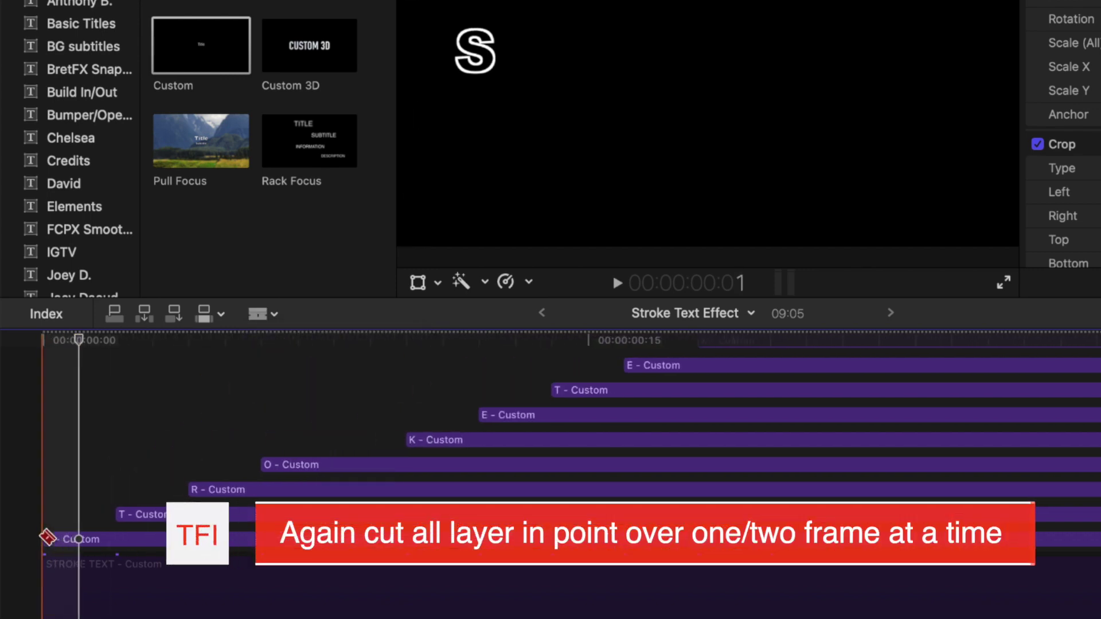
pyautogui.click(79, 539)
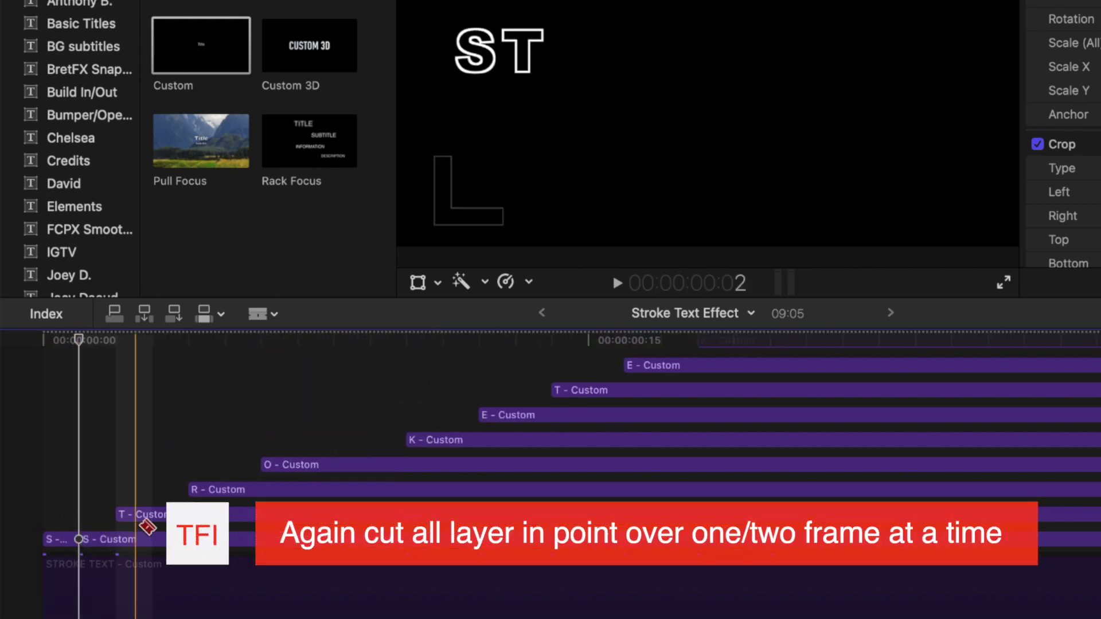
# Step: Split the T title above S at frame 3 and the R title at frame 5
pyautogui.press('Right')
pyautogui.press('Right')
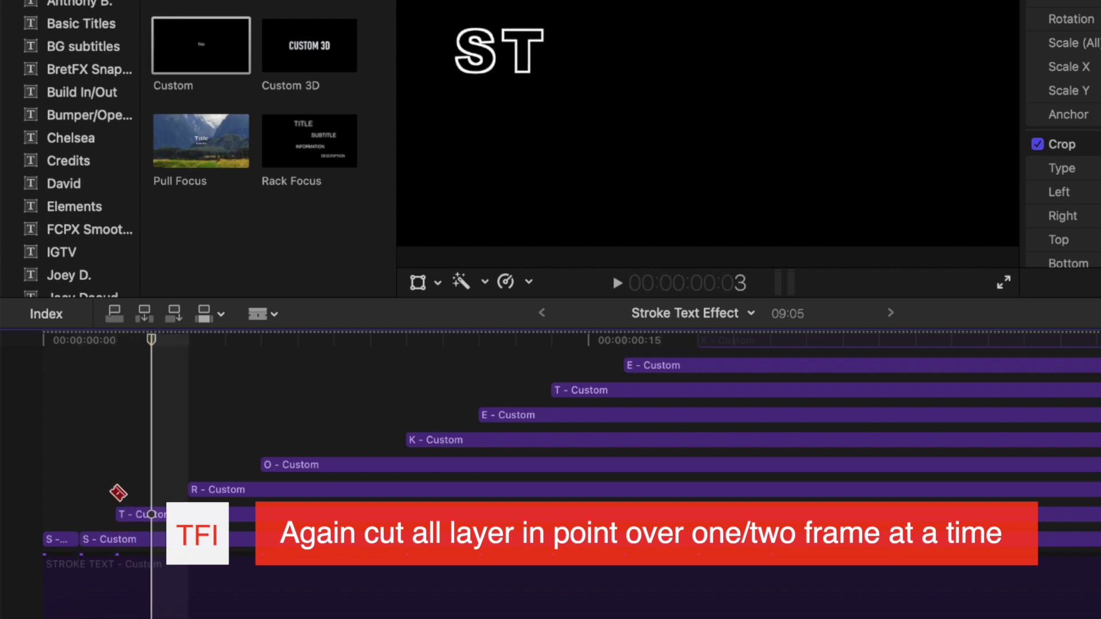
pyautogui.click(152, 515)
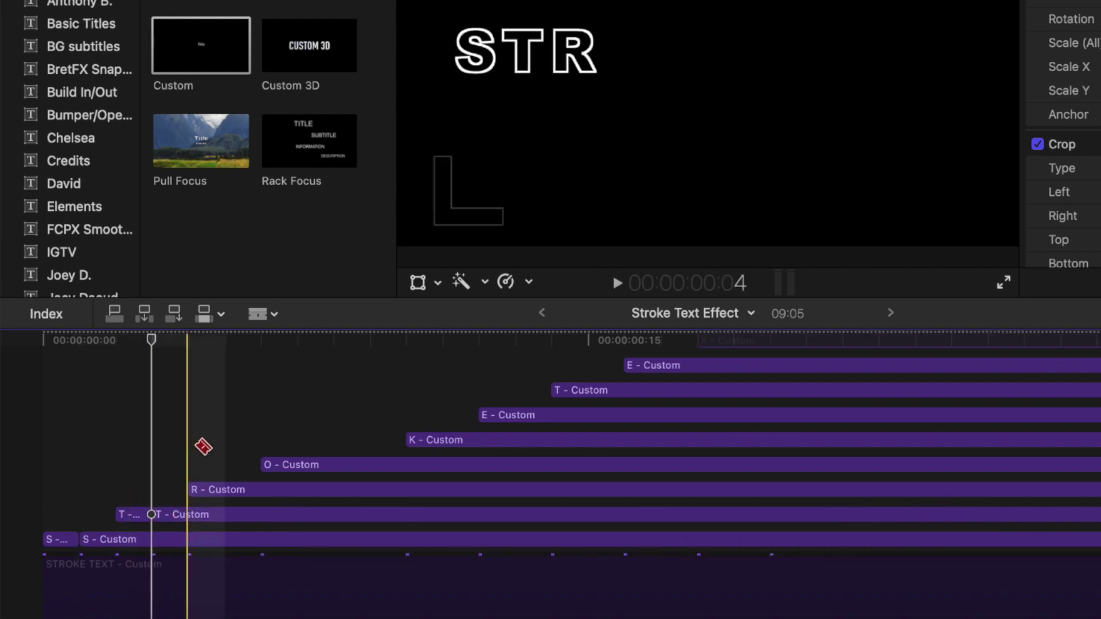
pyautogui.press('Right')
pyautogui.press('Right')
pyautogui.click(230, 490)
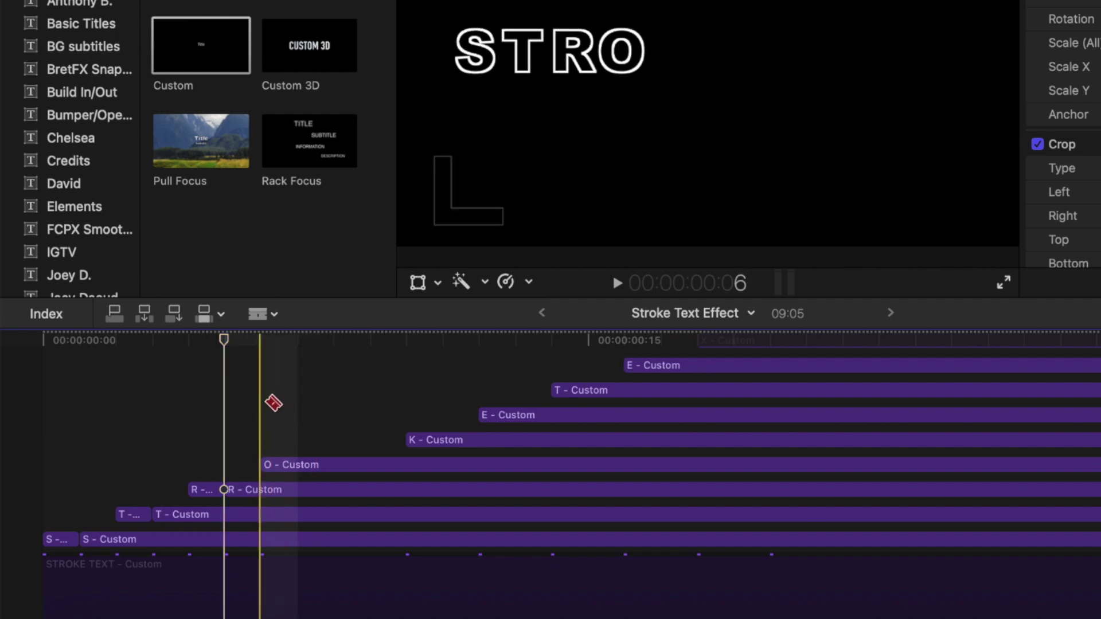
# Step: Split the O title at frame 7 and the K title at frame 11
pyautogui.press('space')
pyautogui.click(299, 463)
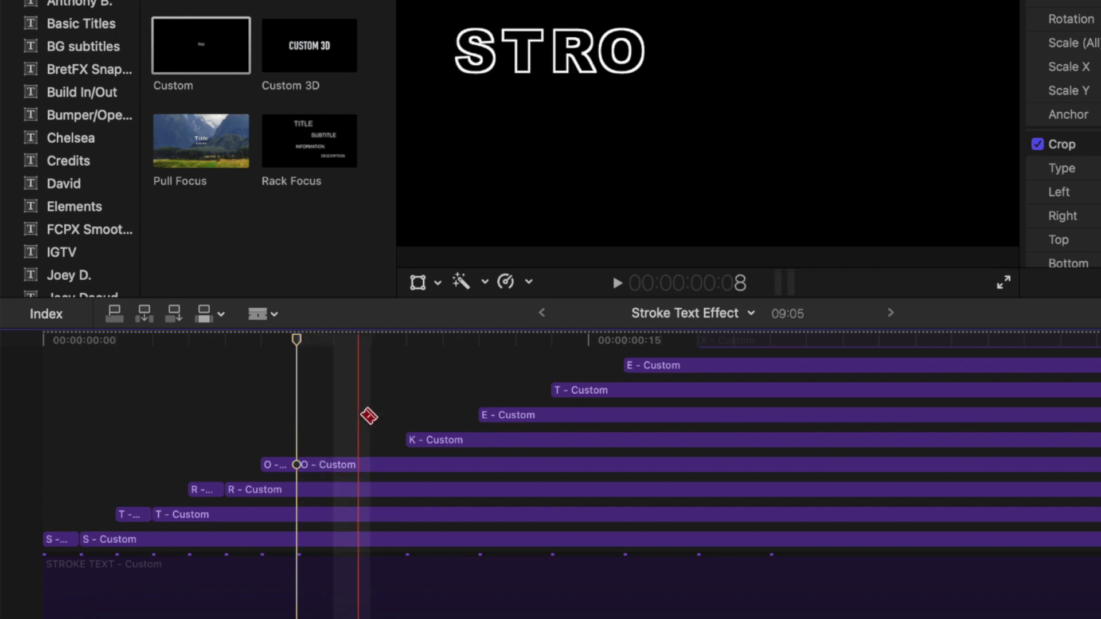
pyautogui.press('Right')
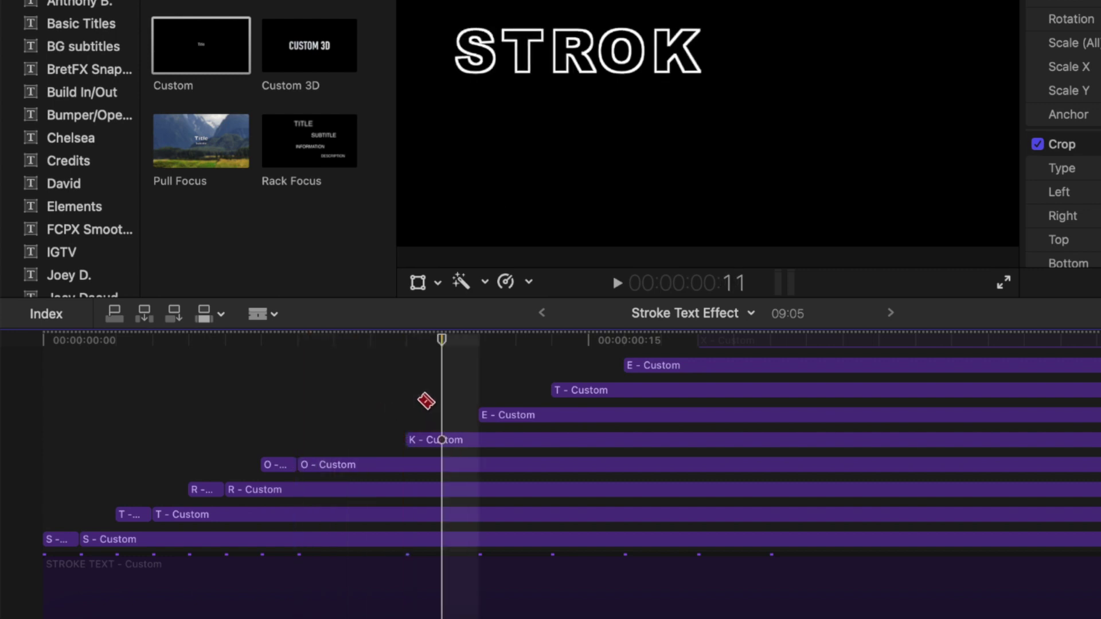
pyautogui.click(448, 439)
# Step: Split the E title above K at frame 13 and the T title above it at frame 15
pyautogui.press('Right')
pyautogui.press('Right')
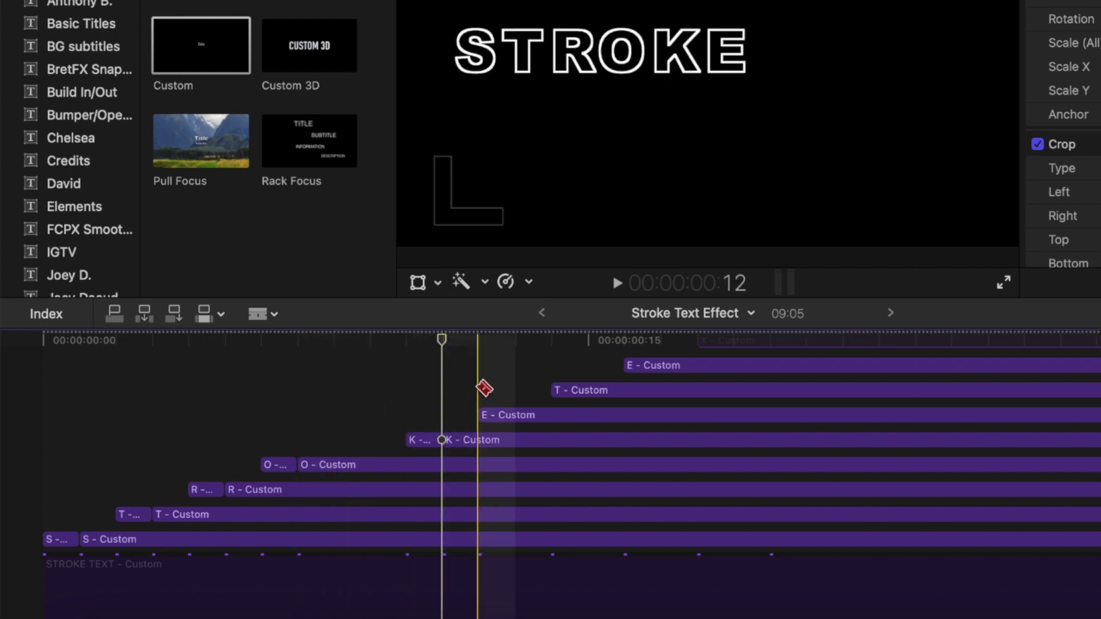
pyautogui.click(517, 415)
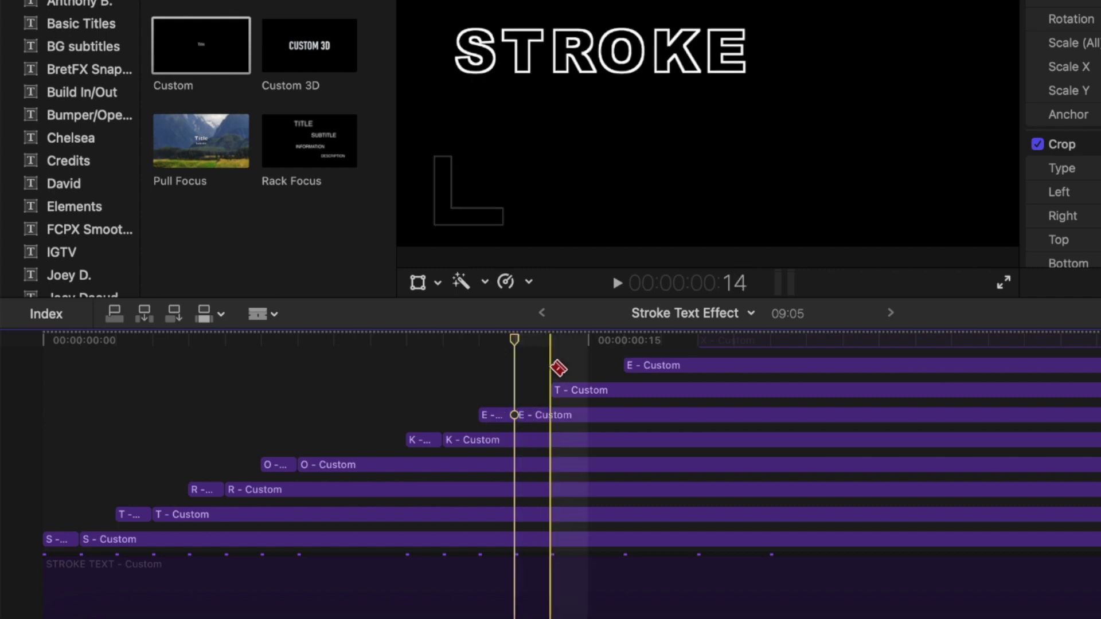
pyautogui.press('Right')
pyautogui.press('Right')
pyautogui.click(589, 388)
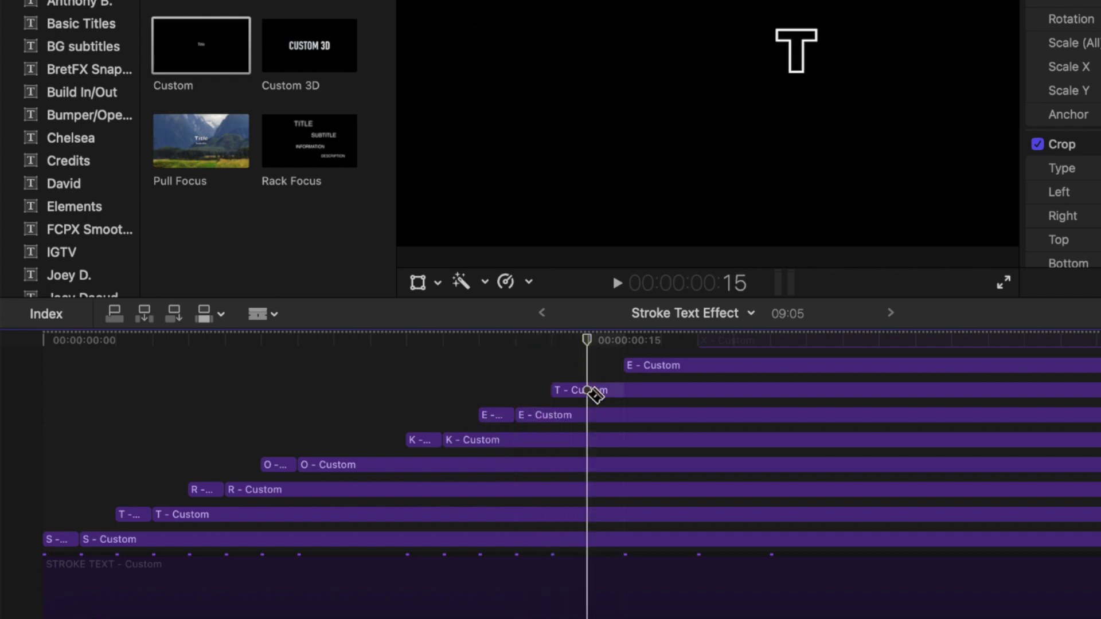
# Step: Split the E title of TEXT at frame 17 and the X title at frame 19
pyautogui.press('Right')
pyautogui.press('Right')
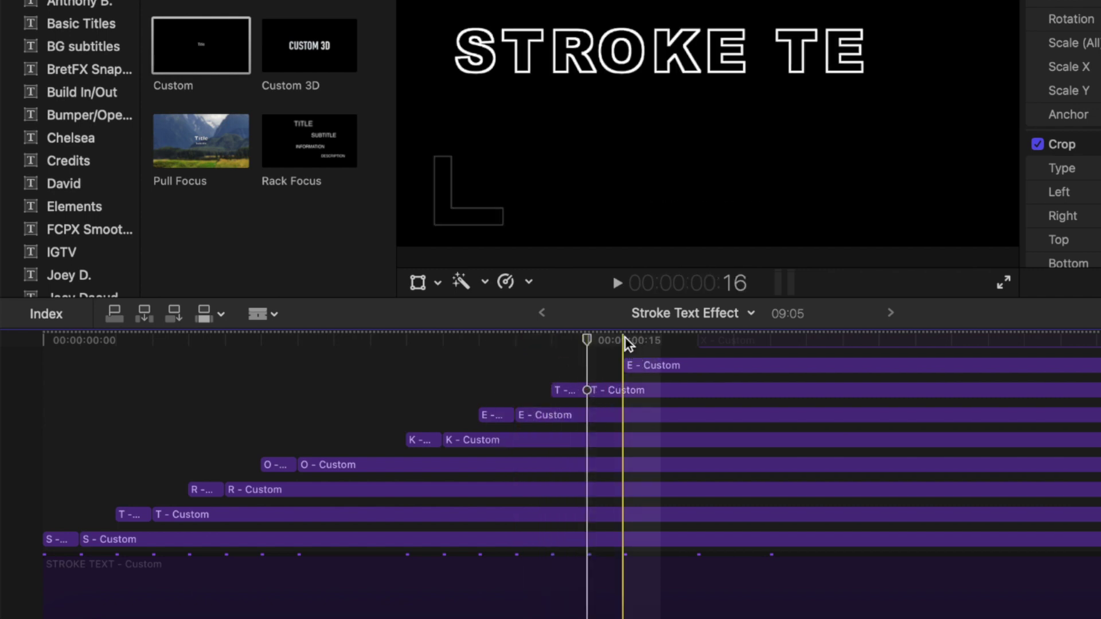
pyautogui.click(663, 367)
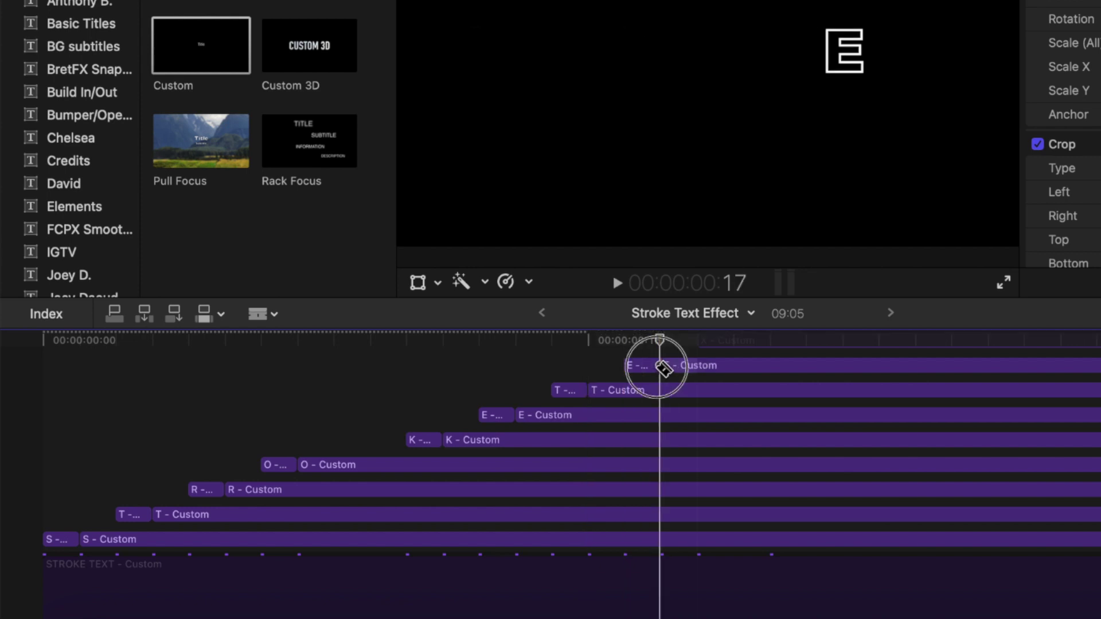
pyautogui.scroll(3, 664, 369)
pyautogui.press('Right')
pyautogui.press('Right')
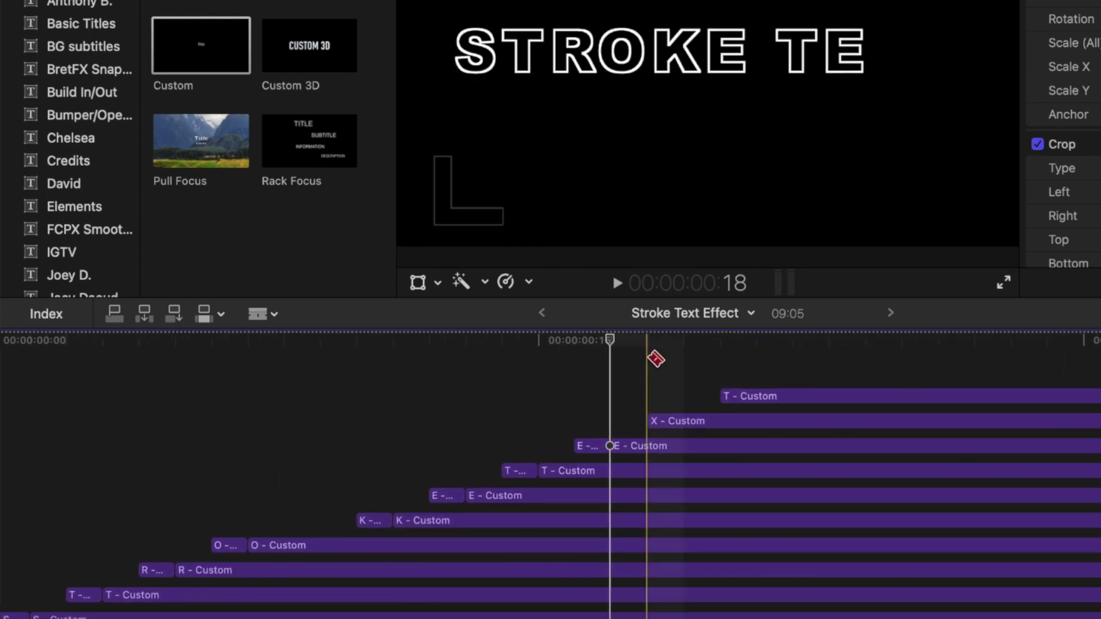
pyautogui.click(682, 421)
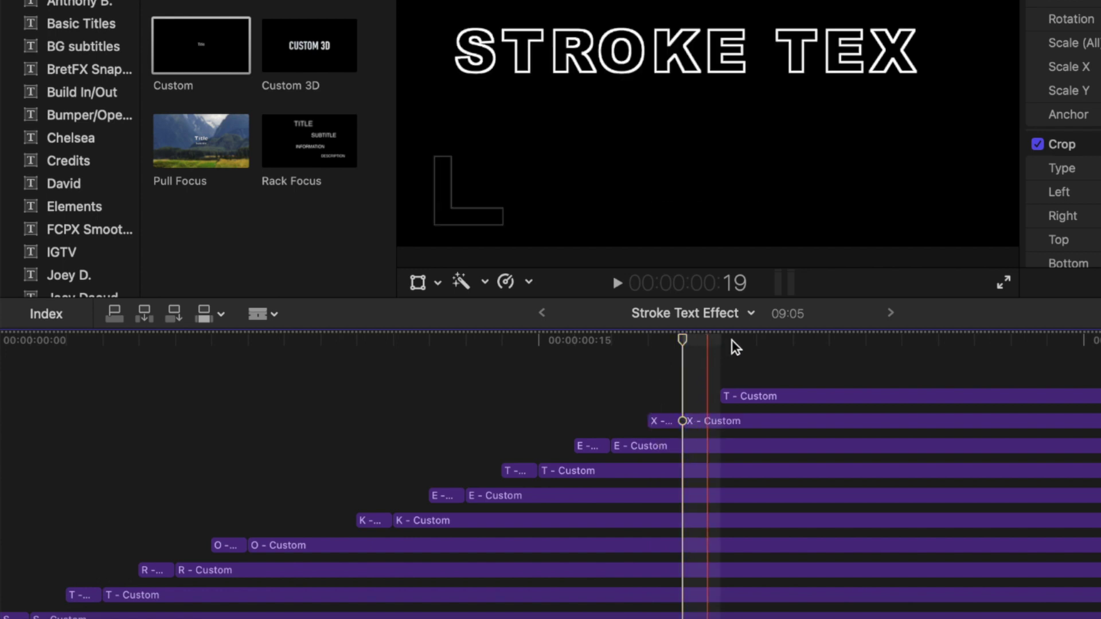
# Step: Split the topmost T title one frame after its start, at frame 21
pyautogui.press('Right')
pyautogui.press('Right')
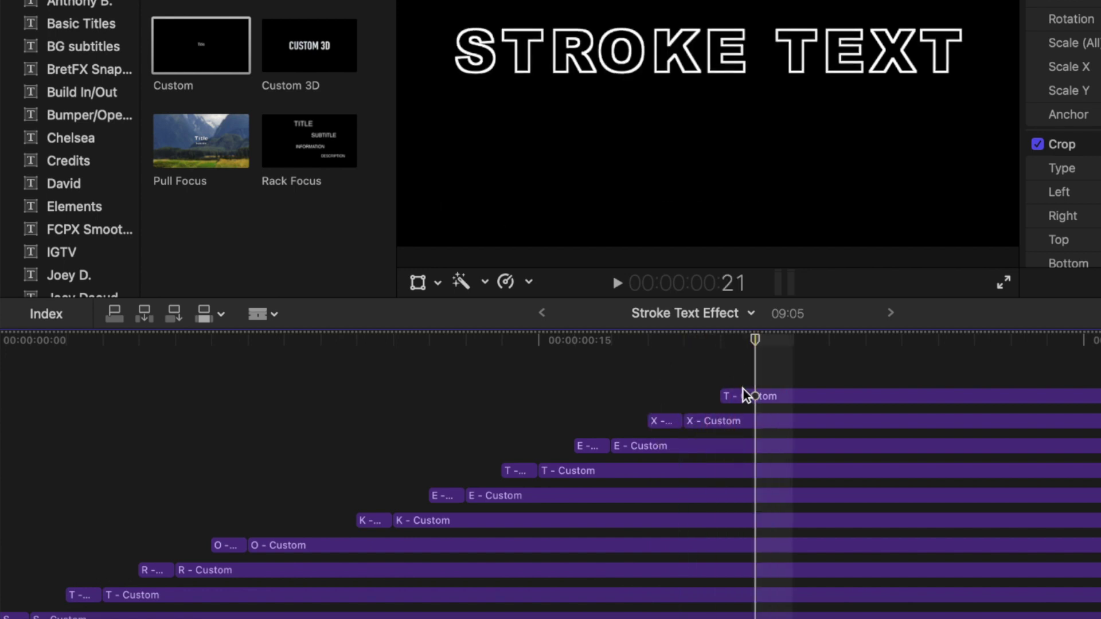
pyautogui.click(758, 397)
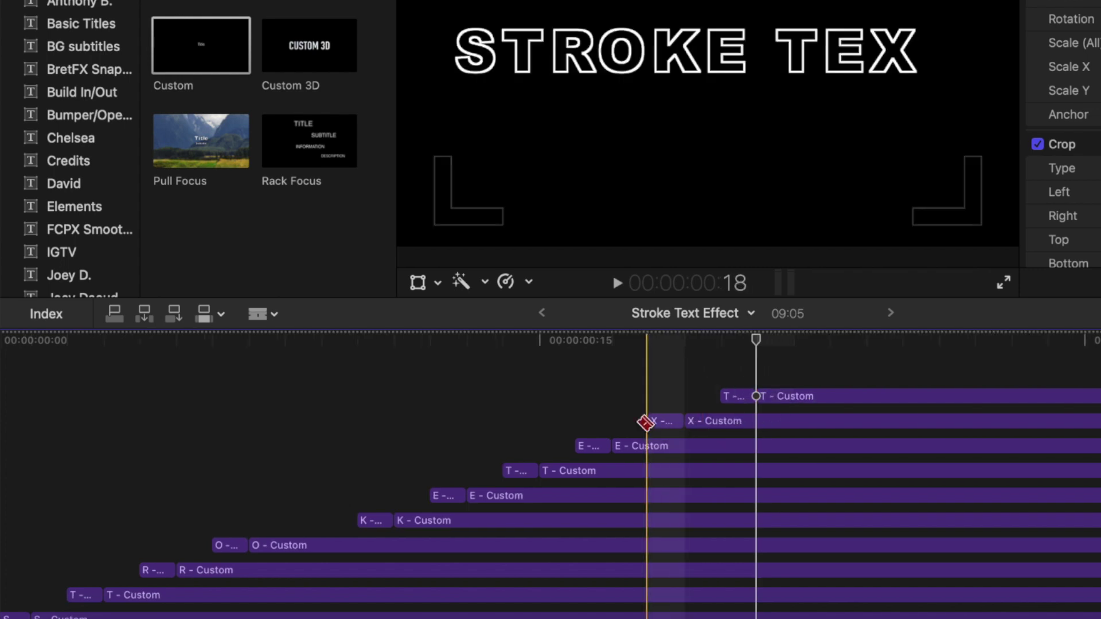
# Step: Select the short opening piece of the S title and show its text settings
pyautogui.press('a')
pyautogui.press('super+minus')
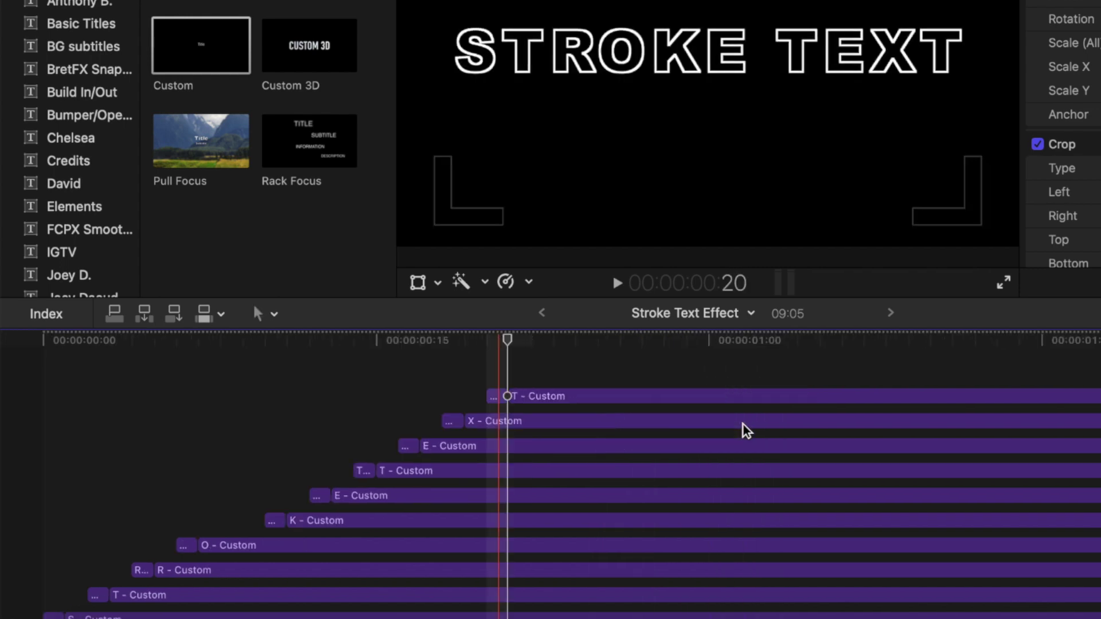
pyautogui.press('super+equal')
pyautogui.scroll(-3, 63, 488)
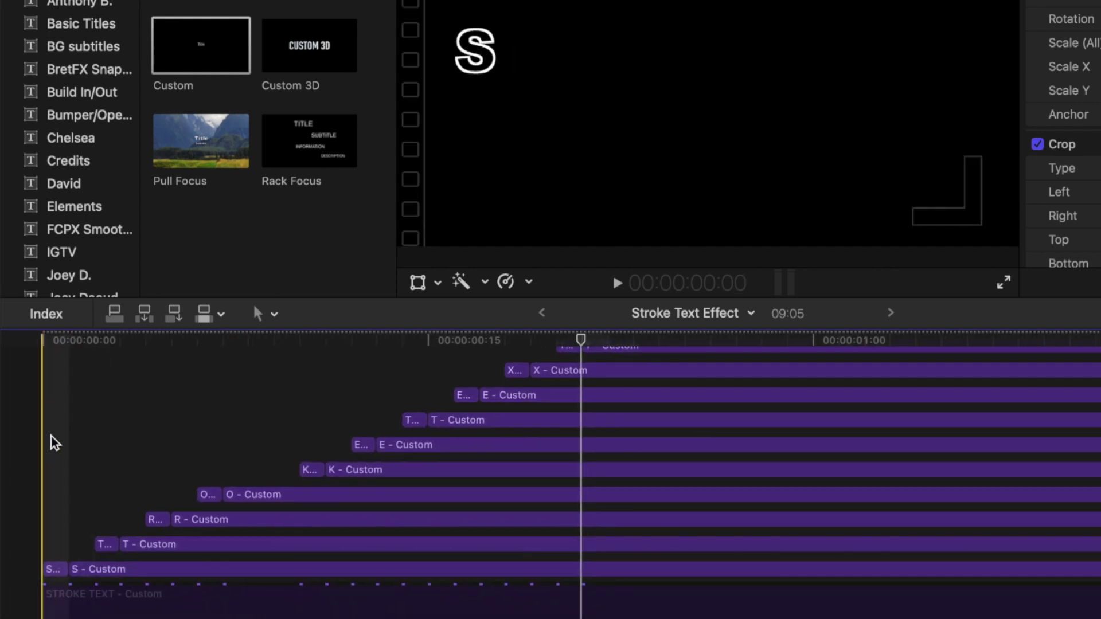
pyautogui.click(53, 570)
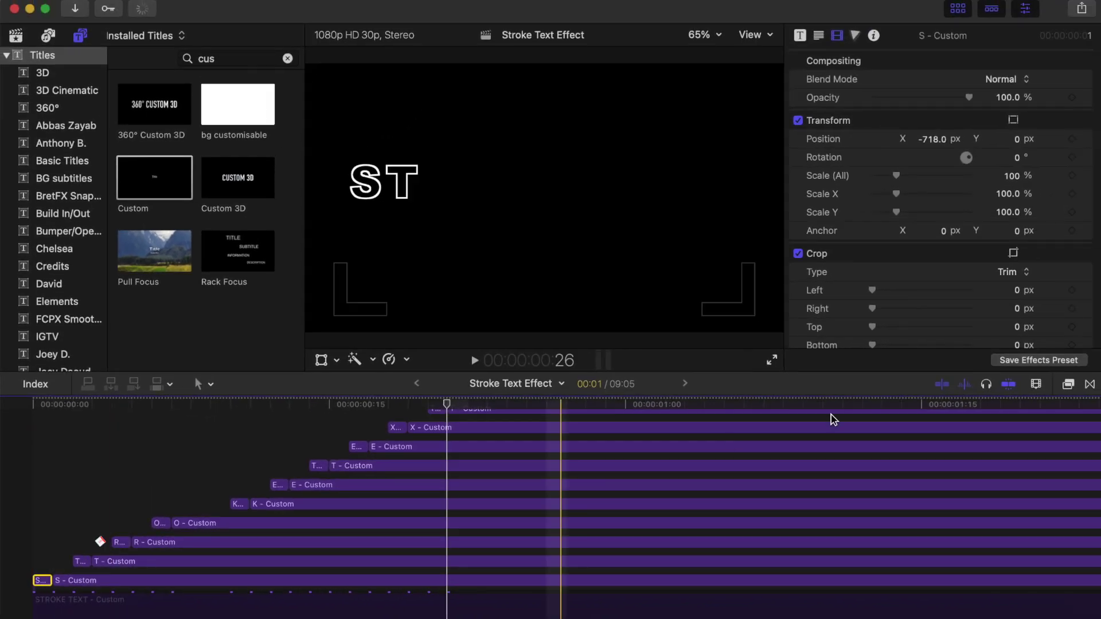
pyautogui.scroll(-5, 1001, 230)
pyautogui.scroll(1, 1021, 223)
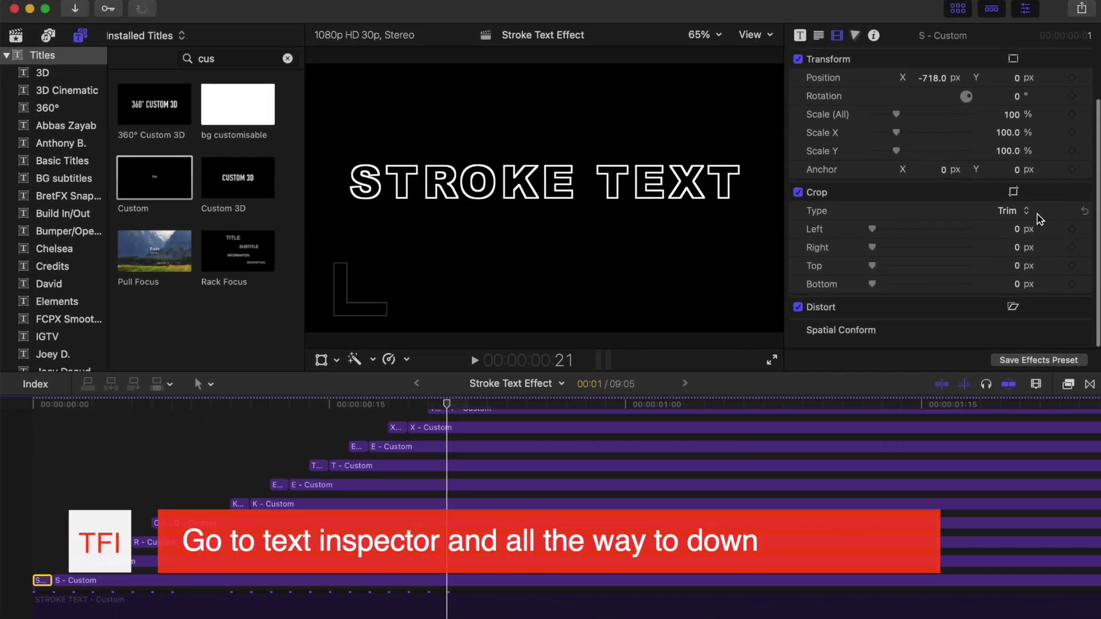
pyautogui.click(818, 36)
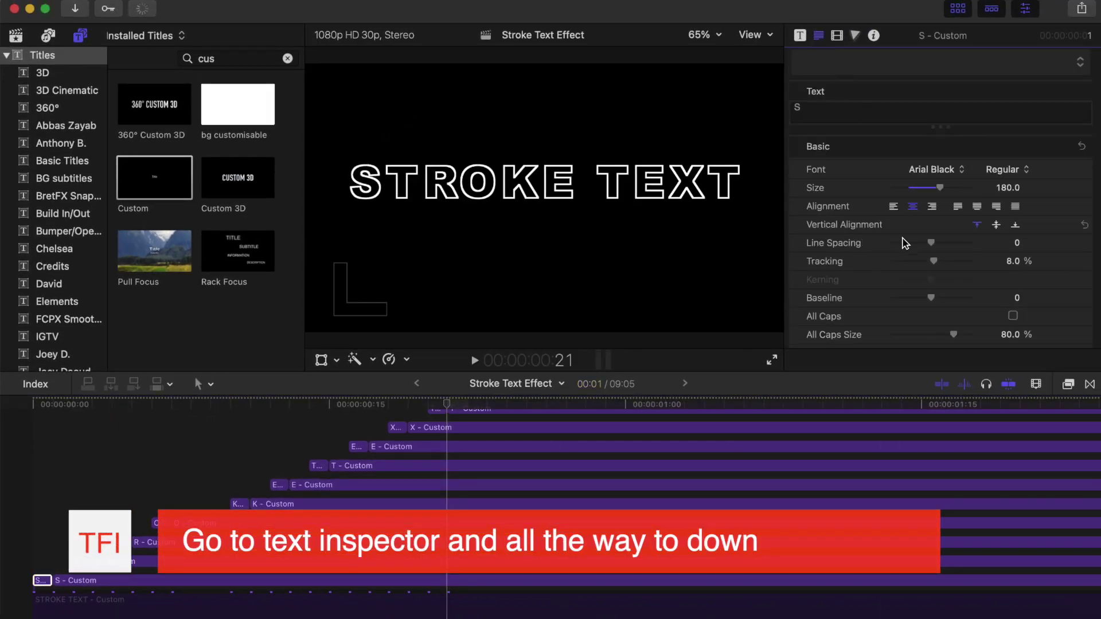
# Step: Expand the Face settings of the short S piece and set its face opacity to 100%
pyautogui.scroll(-12, 905, 246)
pyautogui.scroll(1, 918, 258)
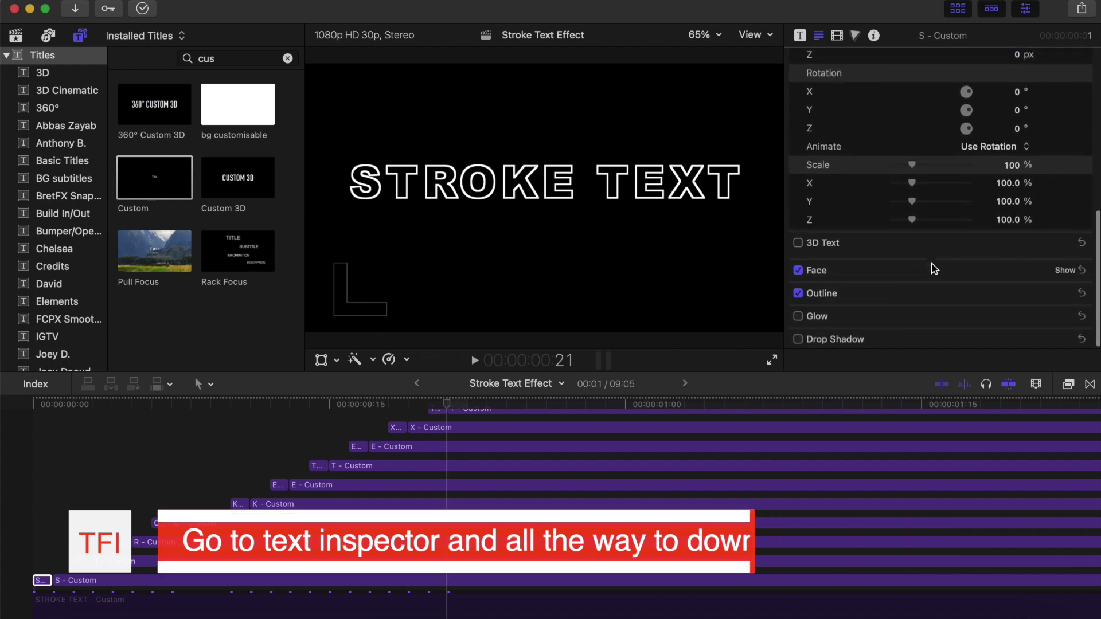
pyautogui.click(1066, 271)
pyautogui.scroll(-4, 1021, 258)
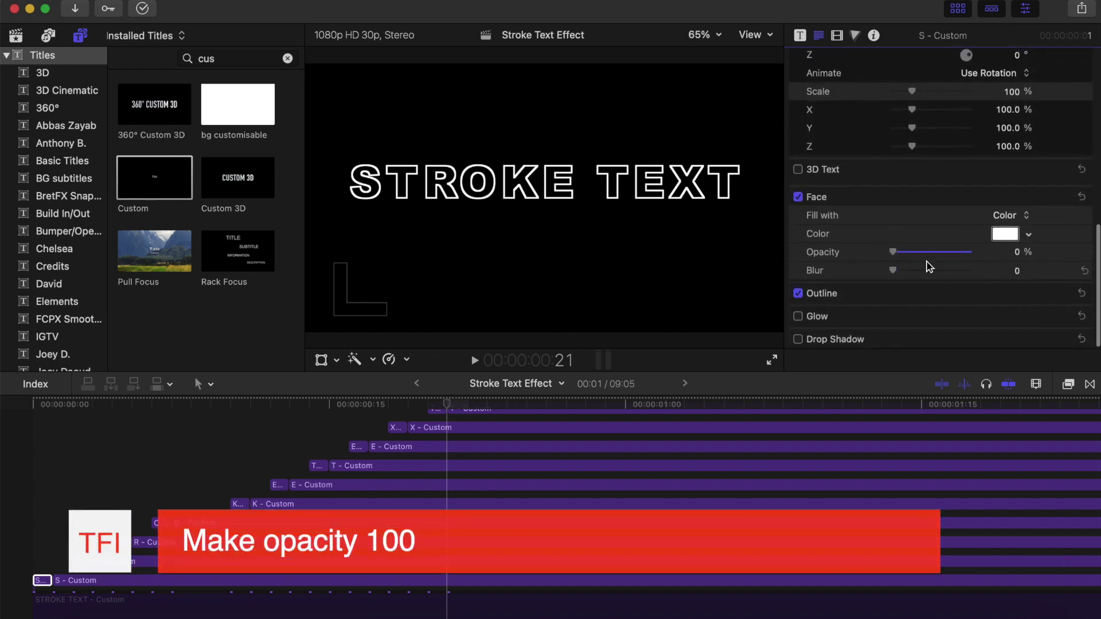
pyautogui.moveTo(893, 253); pyautogui.dragTo(894, 256)
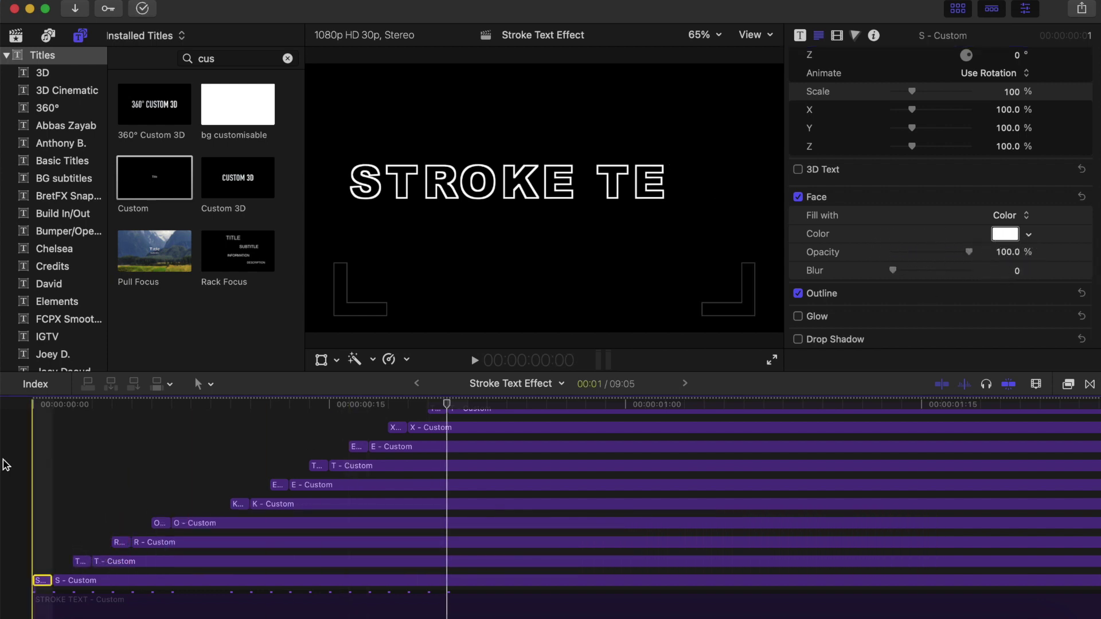
# Step: Set the face opacity of the short opening piece of the first T title, at frame 2, to 100%
pyautogui.click(42, 418)
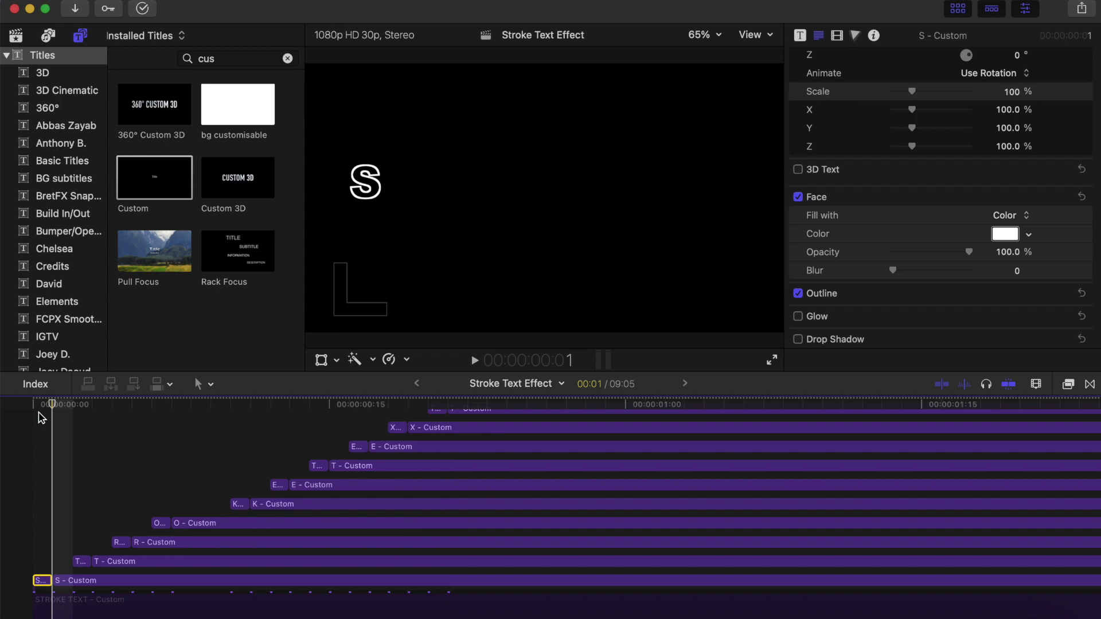
pyautogui.press('Left')
pyautogui.press('Right')
pyautogui.press('Right')
pyautogui.press('Right')
pyautogui.press('Left')
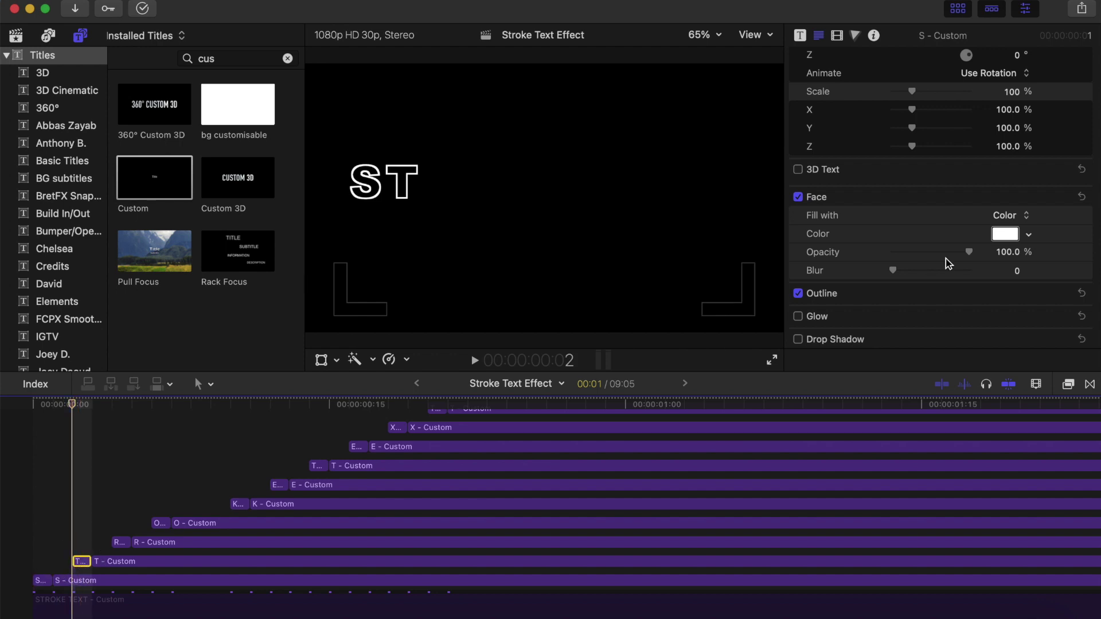
pyautogui.scroll(-10, 924, 262)
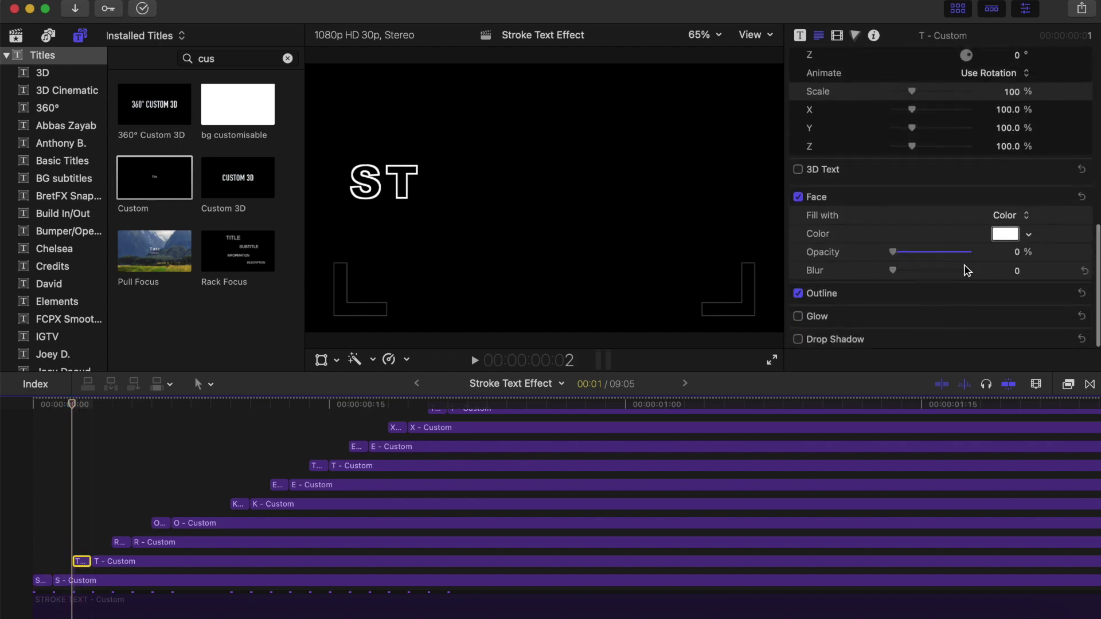
pyautogui.moveTo(1019, 256); pyautogui.dragTo(1027, 241)
# Step: Set the face opacity of the short opening piece of the R title, at frame 4, to 100%
pyautogui.click(130, 403)
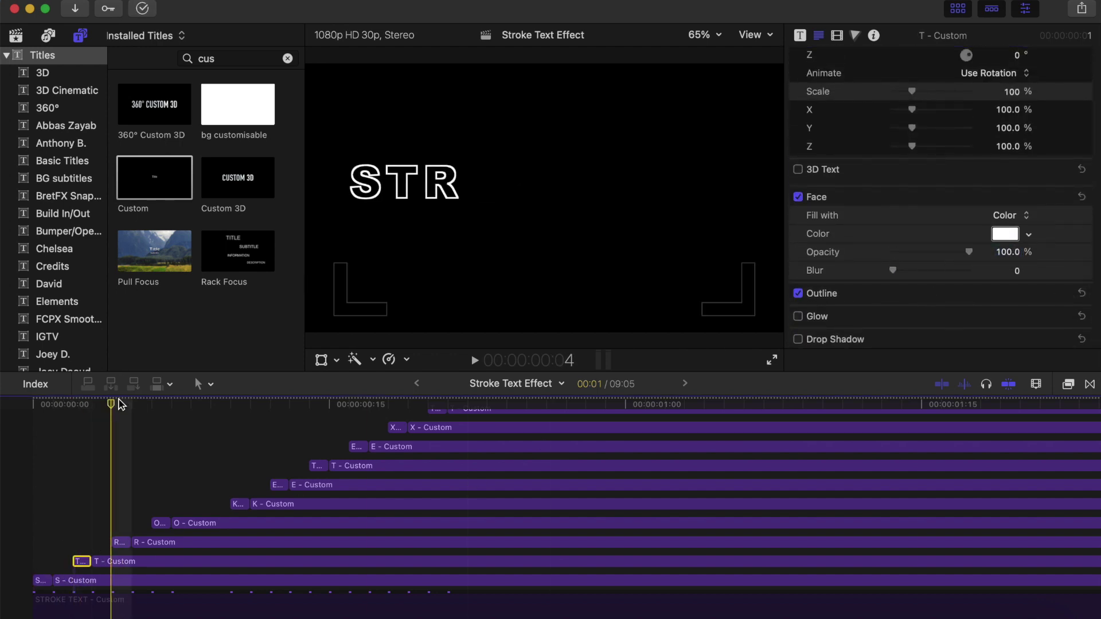
pyautogui.click(115, 542)
pyautogui.scroll(-10, 918, 261)
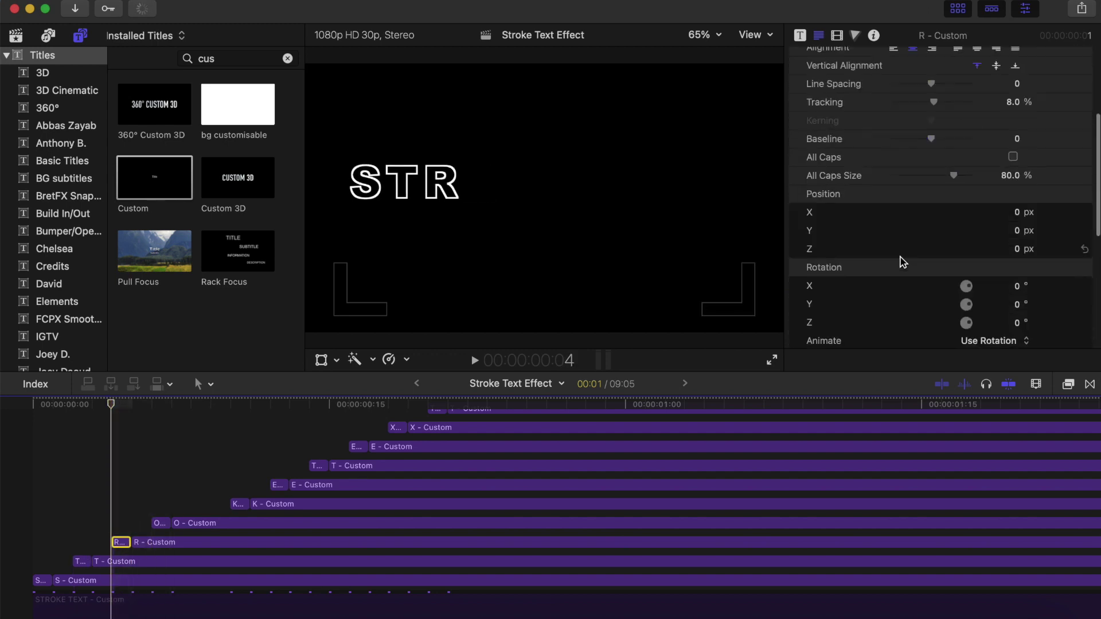
pyautogui.click(1017, 255)
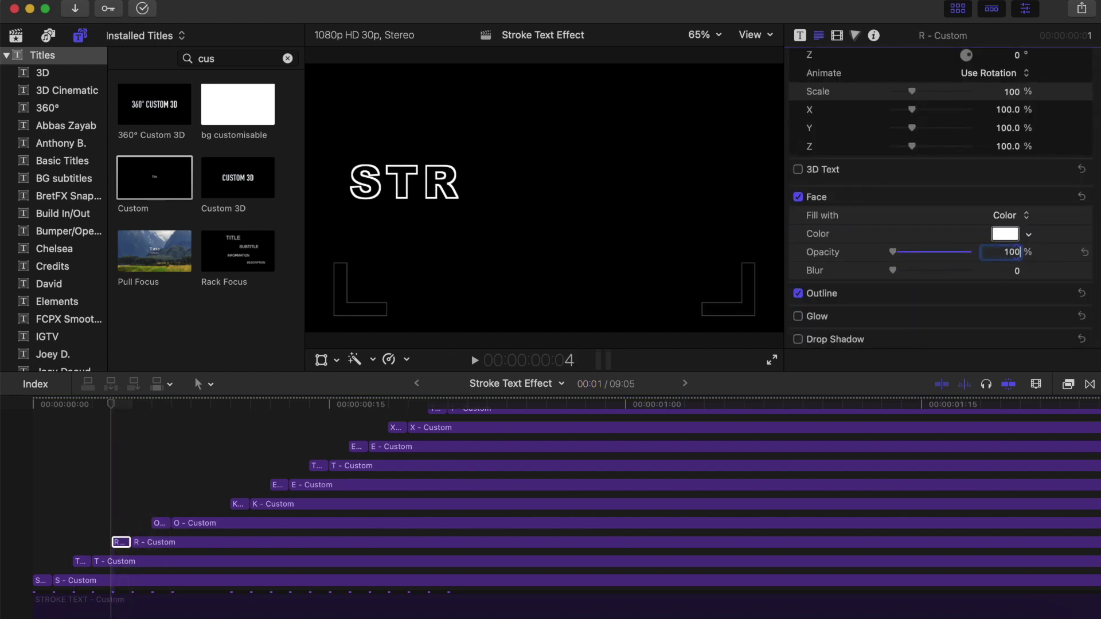
pyautogui.write('100')
pyautogui.press('Return')
# Step: Set the face opacity of the short opening piece of the O title to 100%
pyautogui.click(160, 523)
pyautogui.scroll(-10, 982, 314)
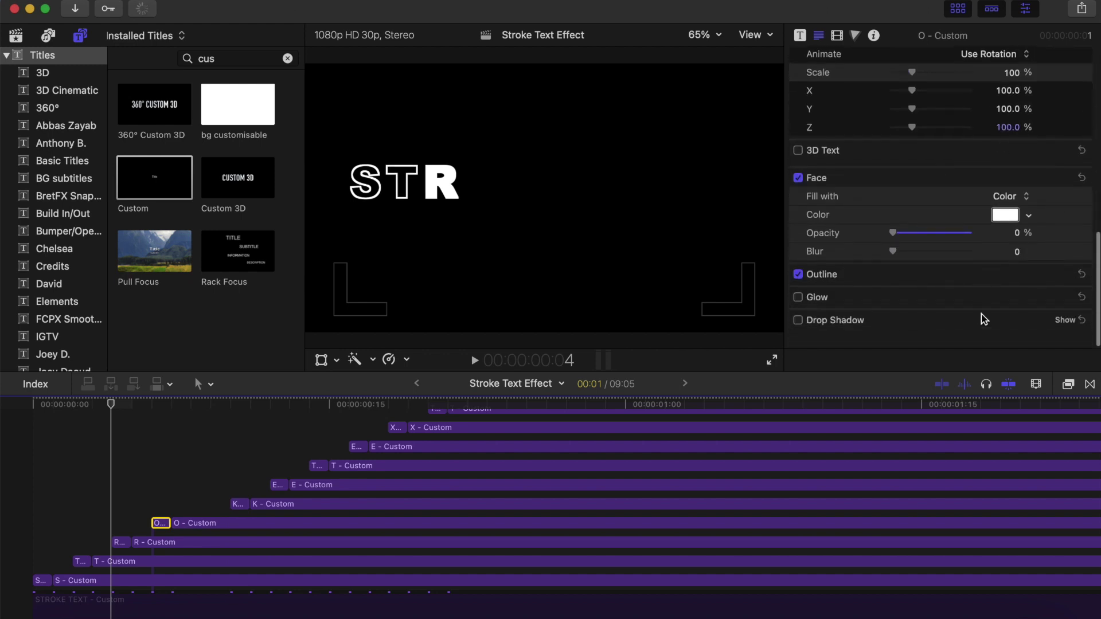
pyautogui.scroll(1, 982, 314)
pyautogui.click(1017, 253)
pyautogui.write('100.0')
# Step: Set the face opacity of the short opening piece of the K title, at frame 10, to 100%
pyautogui.click(249, 405)
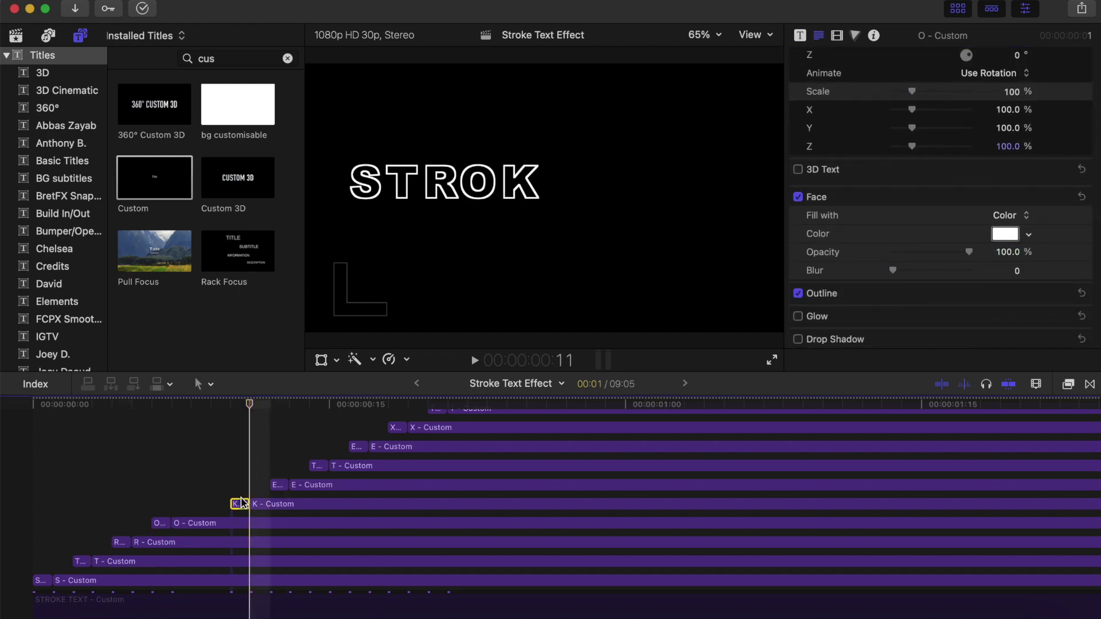
pyautogui.click(1017, 252)
pyautogui.press('Left')
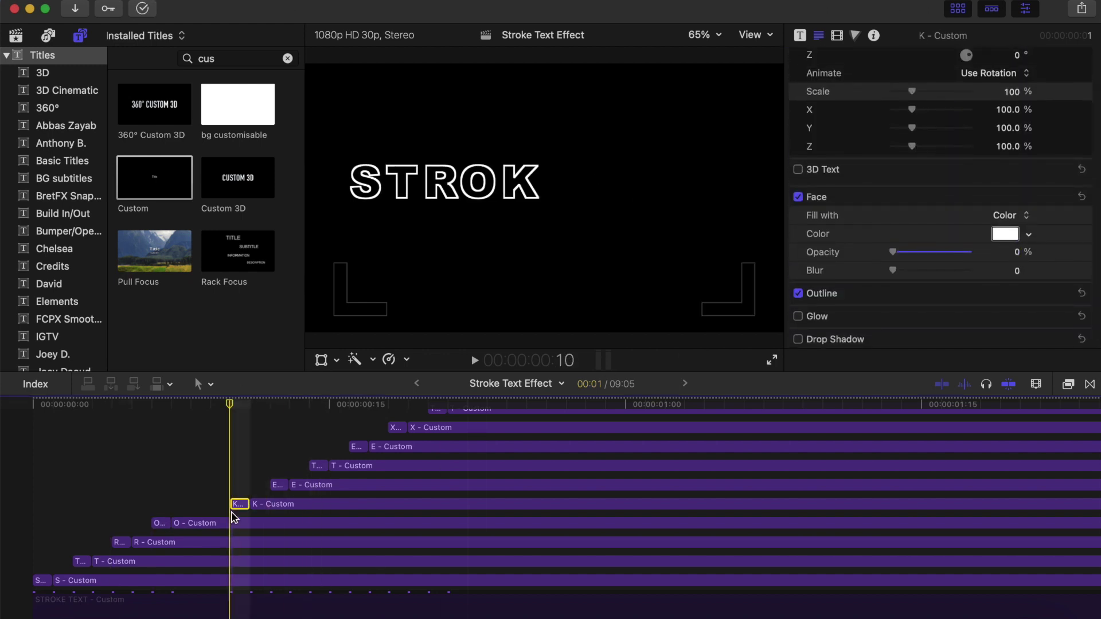
pyautogui.click(1017, 252)
pyautogui.write('100.0')
# Step: Set the face opacity of the short opening piece of the E title above K to 100%
pyautogui.click(290, 404)
pyautogui.click(279, 485)
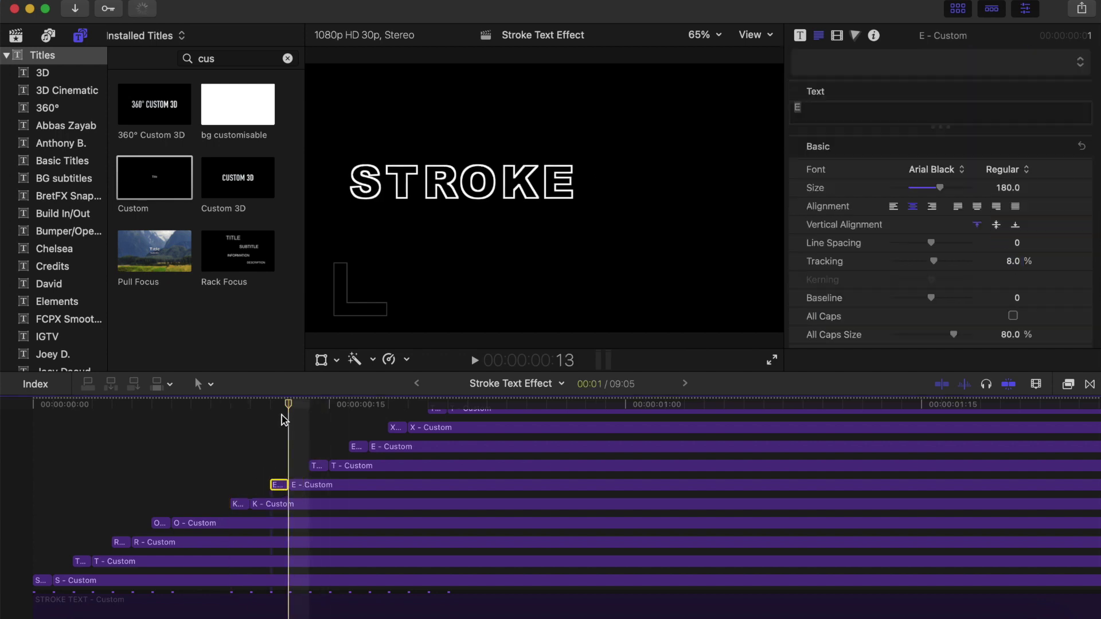
pyautogui.press('Left')
pyautogui.scroll(-8, 963, 229)
pyautogui.click(1019, 252)
pyautogui.write('100')
pyautogui.press('Return')
# Step: Set the face opacity of the short opening piece of the first T title of TEXT to 100%
pyautogui.click(327, 405)
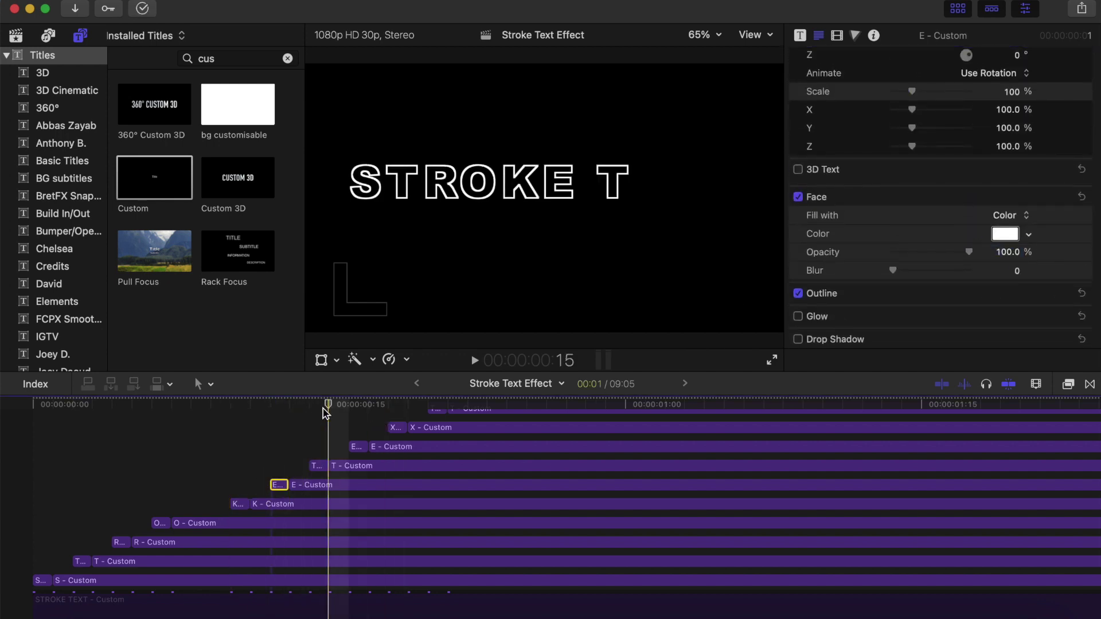
pyautogui.click(1016, 252)
pyautogui.write('0')
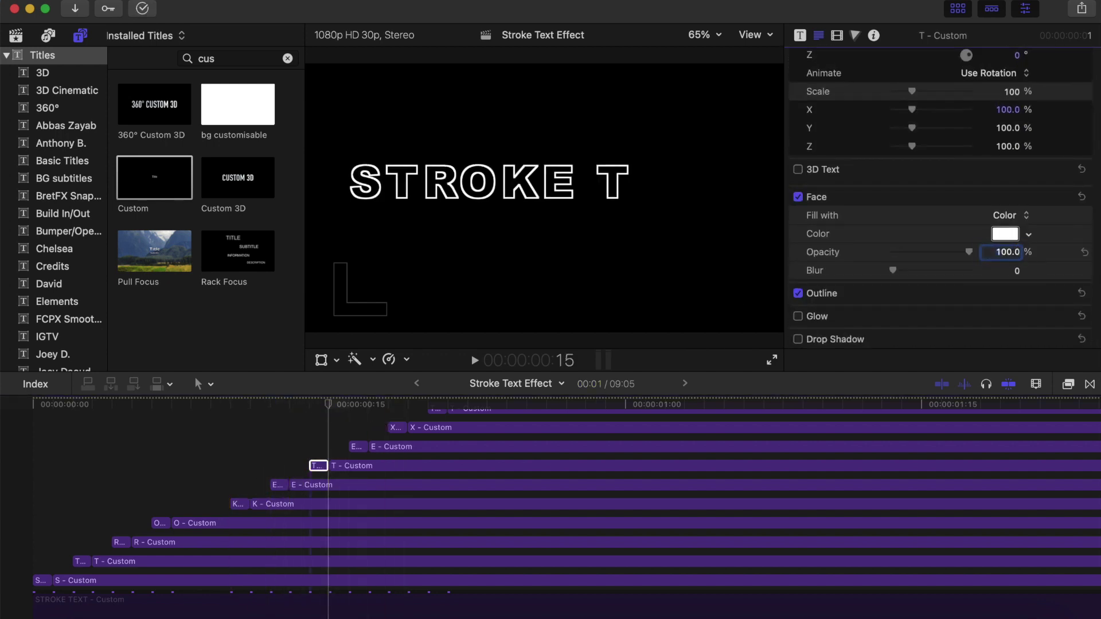
# Step: Set the face opacity of the short opening piece of the E title of TEXT to 100%
pyautogui.click(357, 447)
pyautogui.scroll(-8, 937, 276)
pyautogui.click(1018, 253)
pyautogui.write('100')
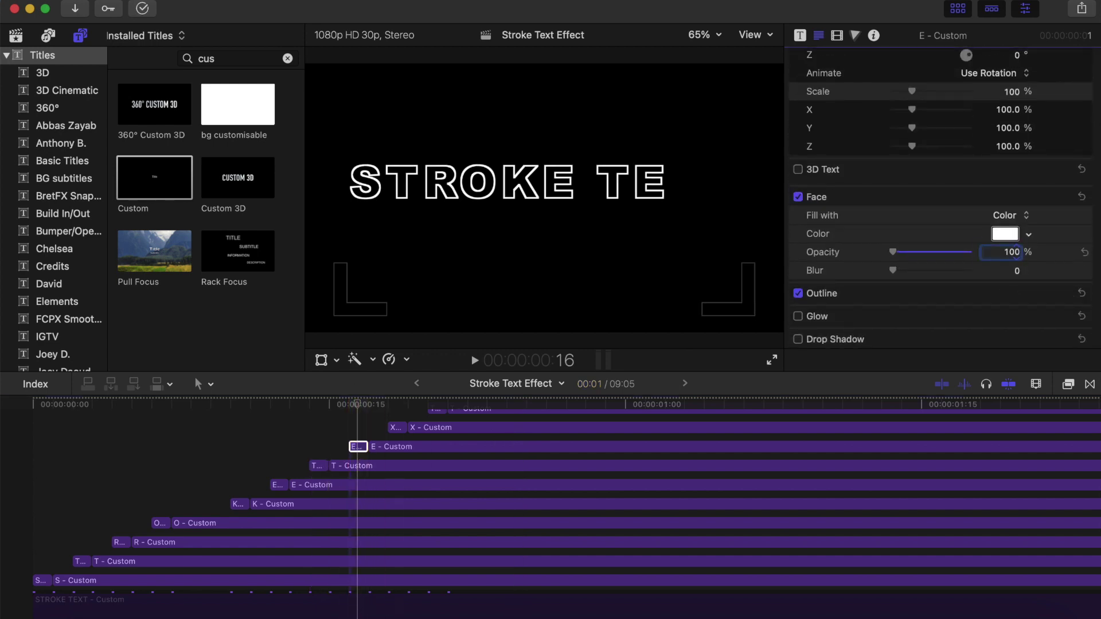
# Step: Set the face opacity of the short opening piece of the X title to 100%
pyautogui.scroll(2, 401, 487)
pyautogui.click(397, 466)
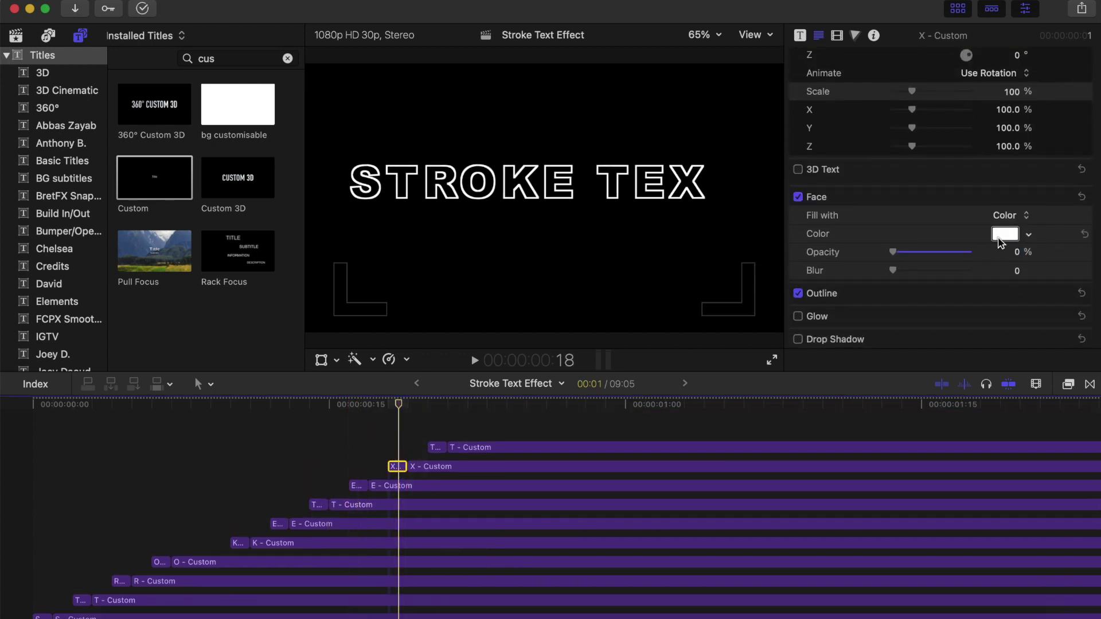
pyautogui.click(1019, 252)
pyautogui.write('100')
pyautogui.press('Return')
# Step: Set the face opacity of the short opening piece of the topmost T title to 100%
pyautogui.click(437, 447)
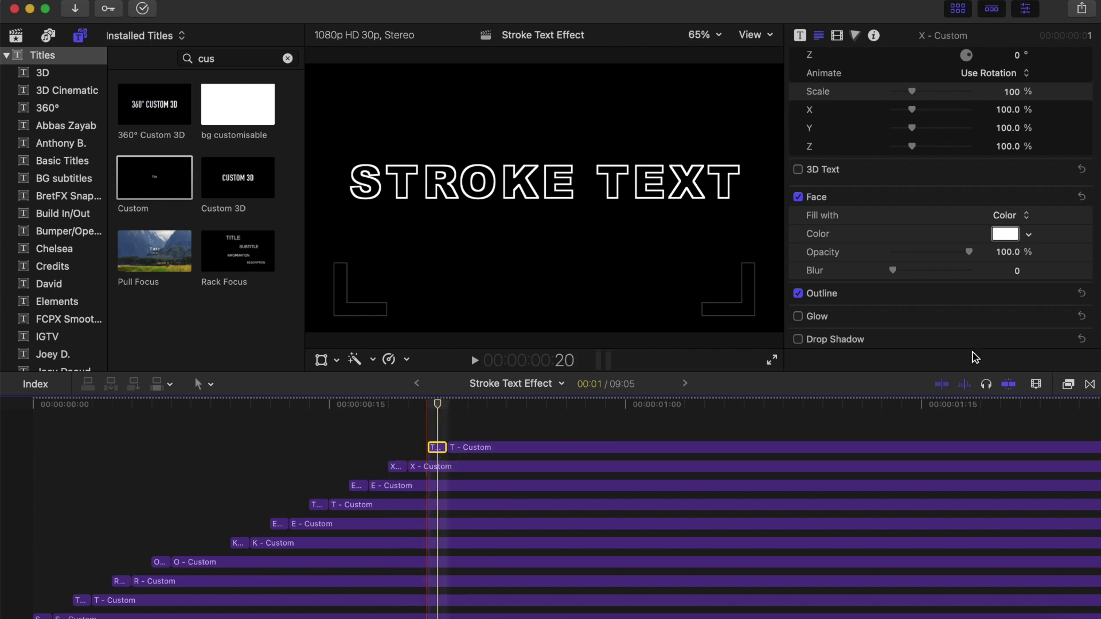
pyautogui.scroll(-8, 936, 309)
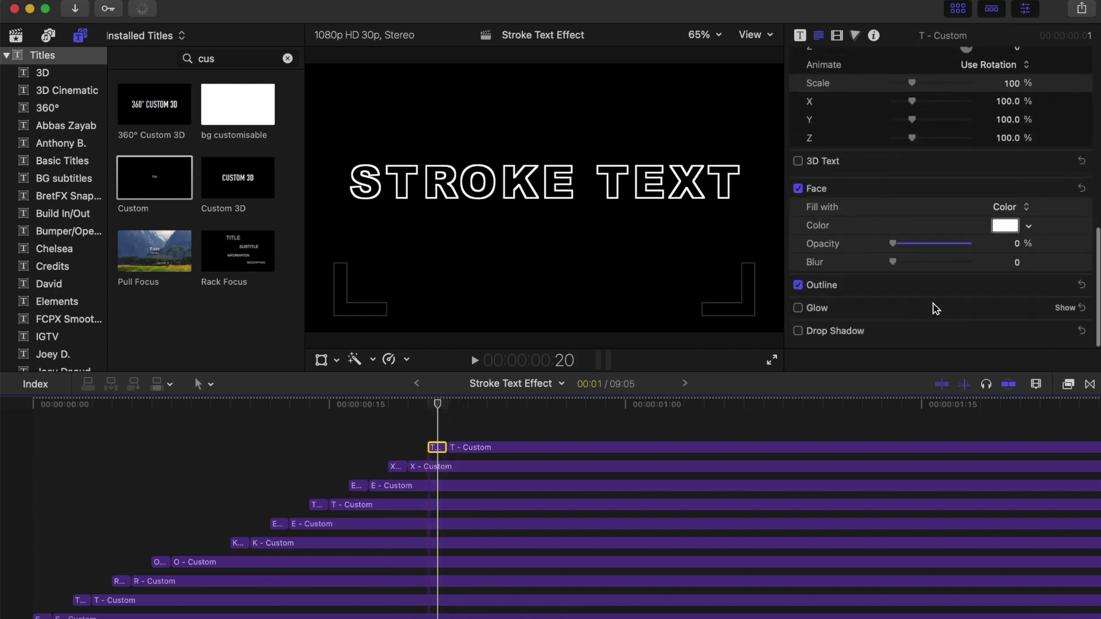
pyautogui.click(1017, 253)
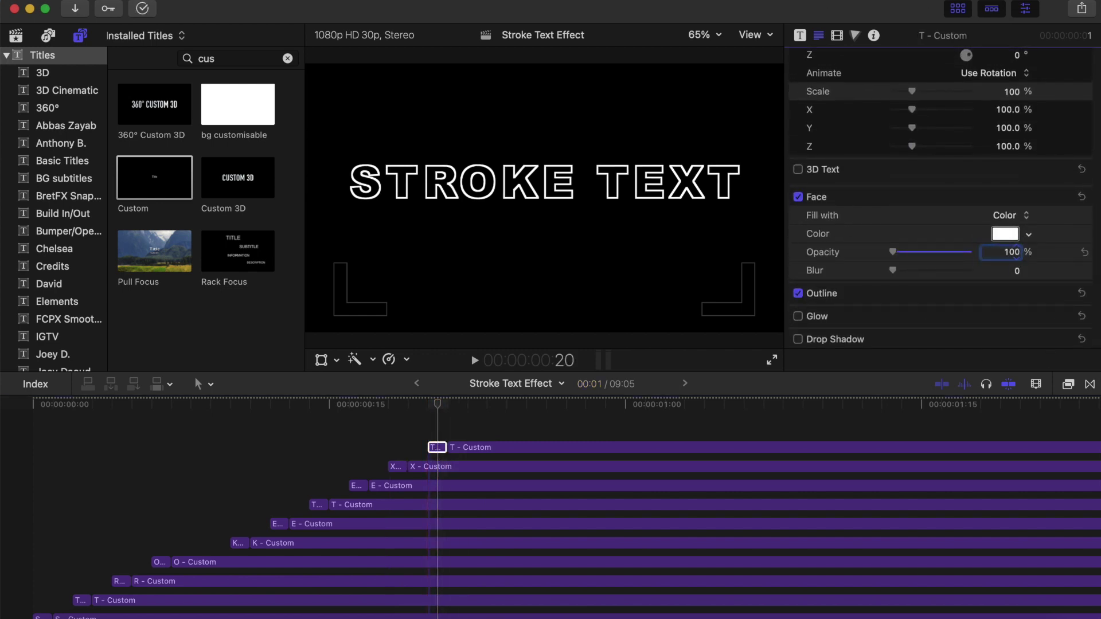
pyautogui.press('Return')
# Step: Play the stroke text animation from the beginning of the timeline several times to review the letter-by-letter fill
pyautogui.scroll(-3, 270, 535)
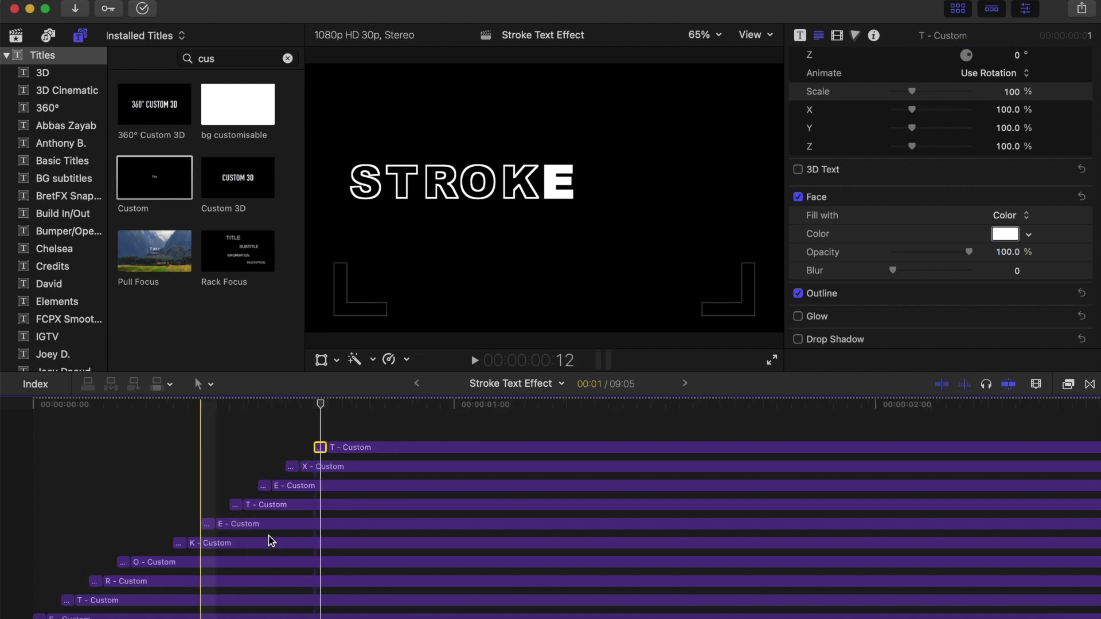
pyautogui.scroll(-3, 270, 540)
pyautogui.press('space')
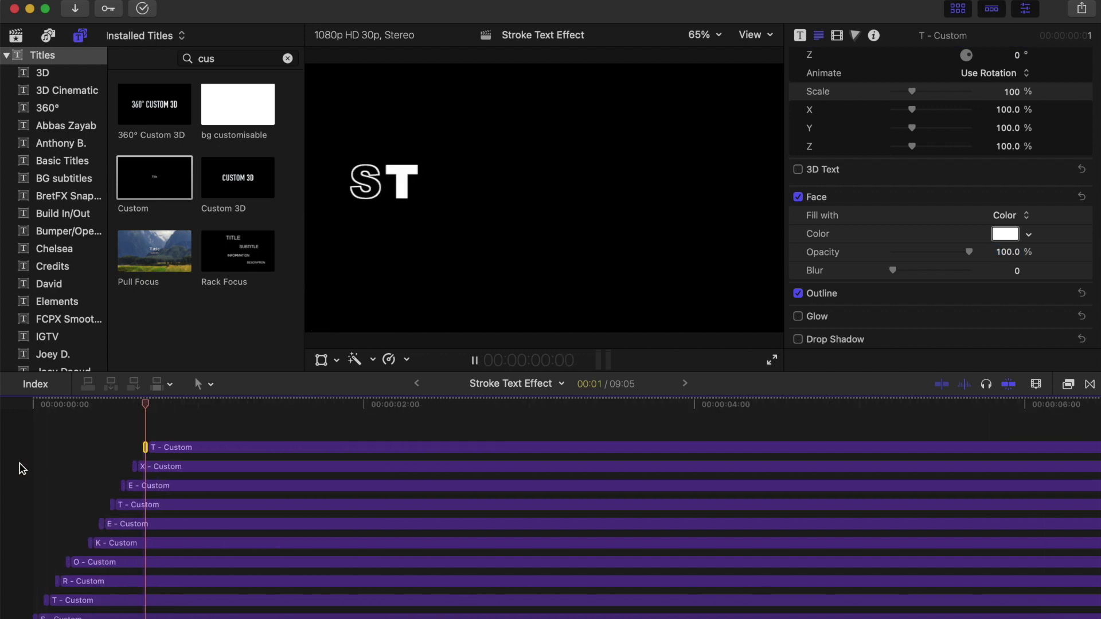
pyautogui.click(35, 405)
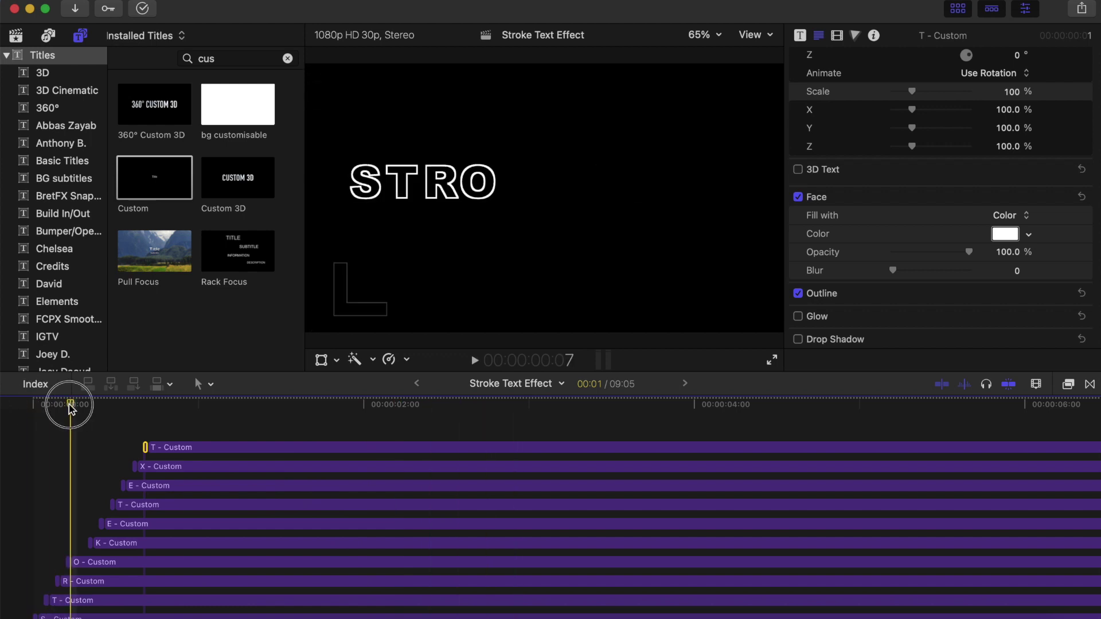
pyautogui.moveTo(69, 405); pyautogui.dragTo(8, 405)
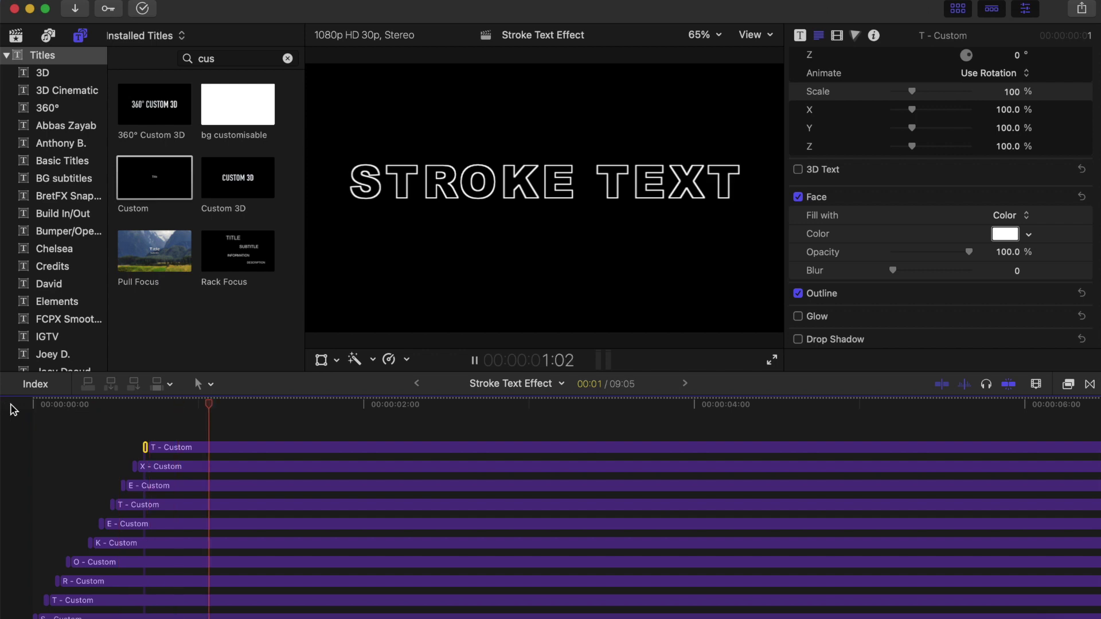
pyautogui.click(34, 405)
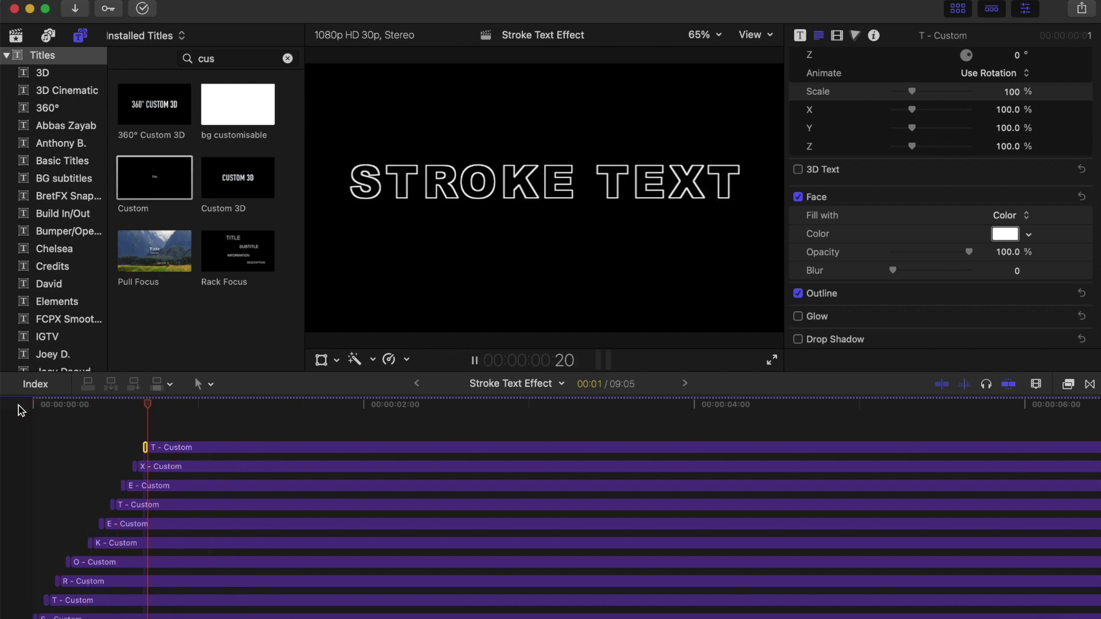
pyautogui.click(39, 405)
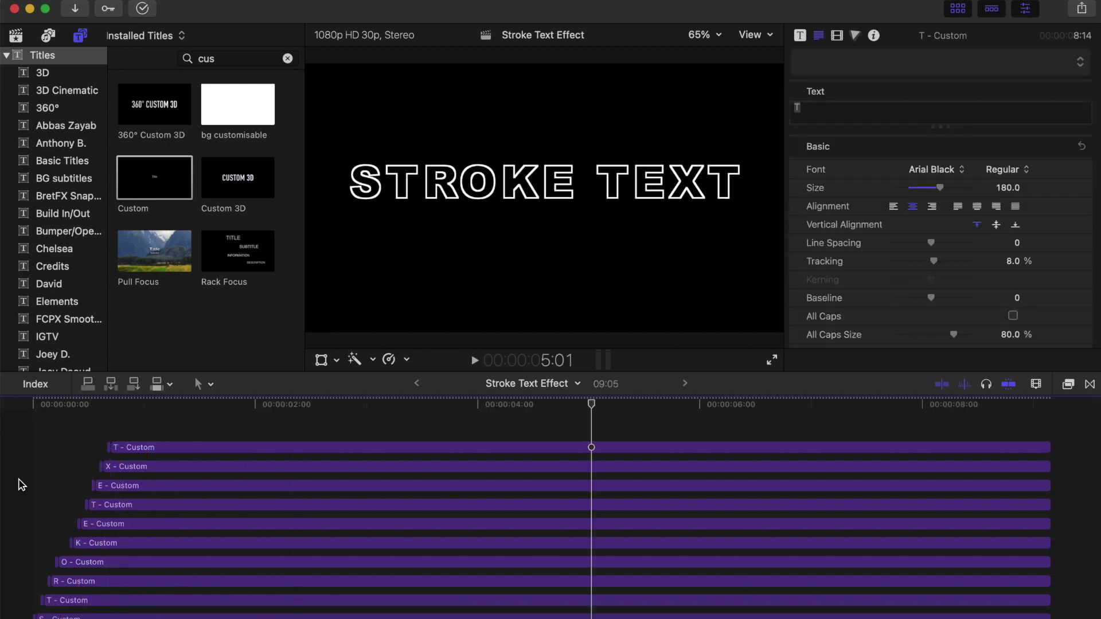
# Step: Cut the topmost T title at about 5 seconds, remove its remainder, and move the playhead to 5:05 for the X title
pyautogui.press('Left')
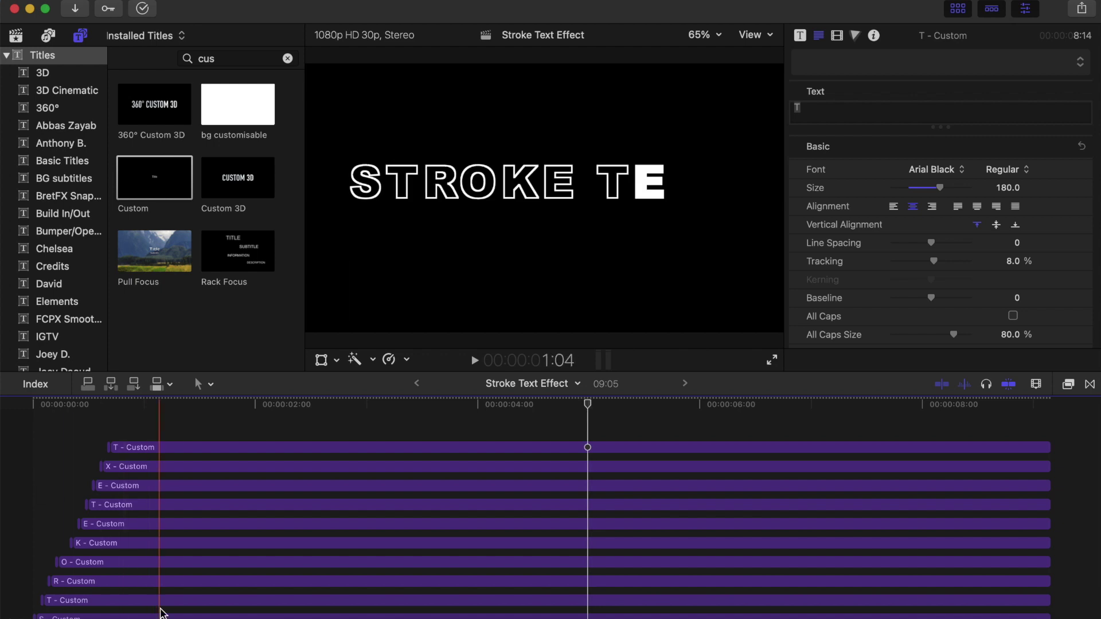
pyautogui.scroll(-2, 161, 610)
pyautogui.scroll(2, 480, 601)
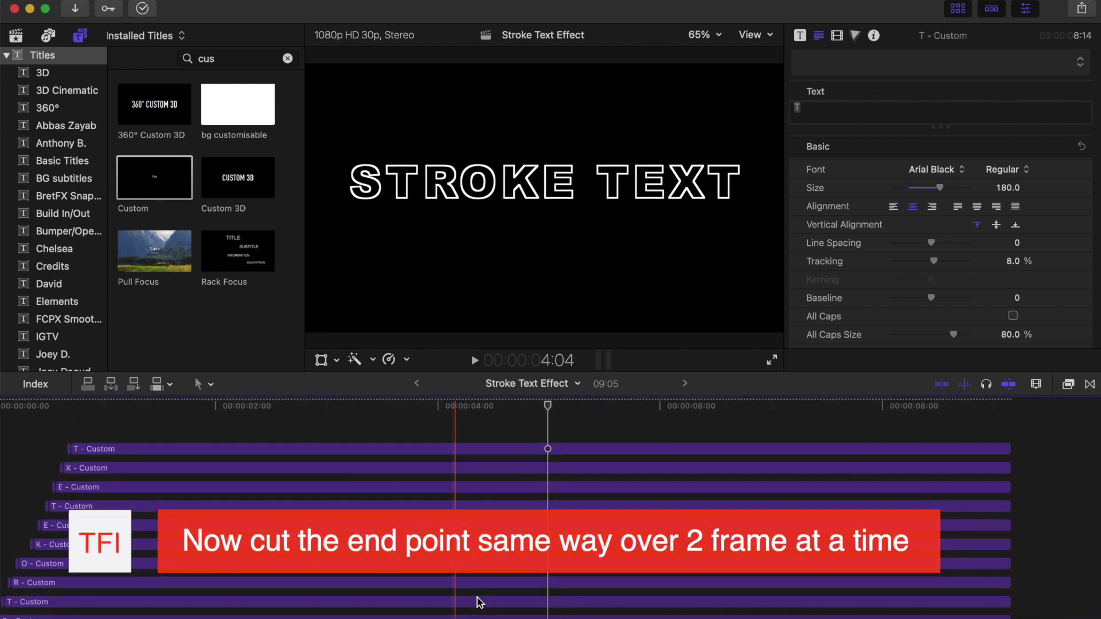
pyautogui.moveTo(561, 429); pyautogui.dragTo(576, 476)
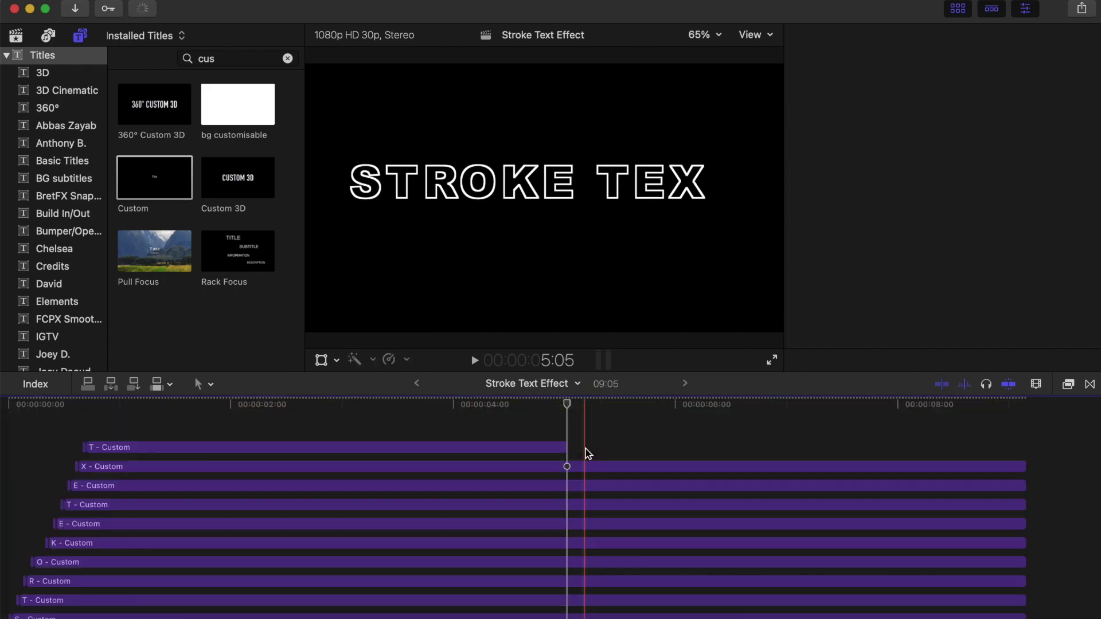
pyautogui.click(586, 452)
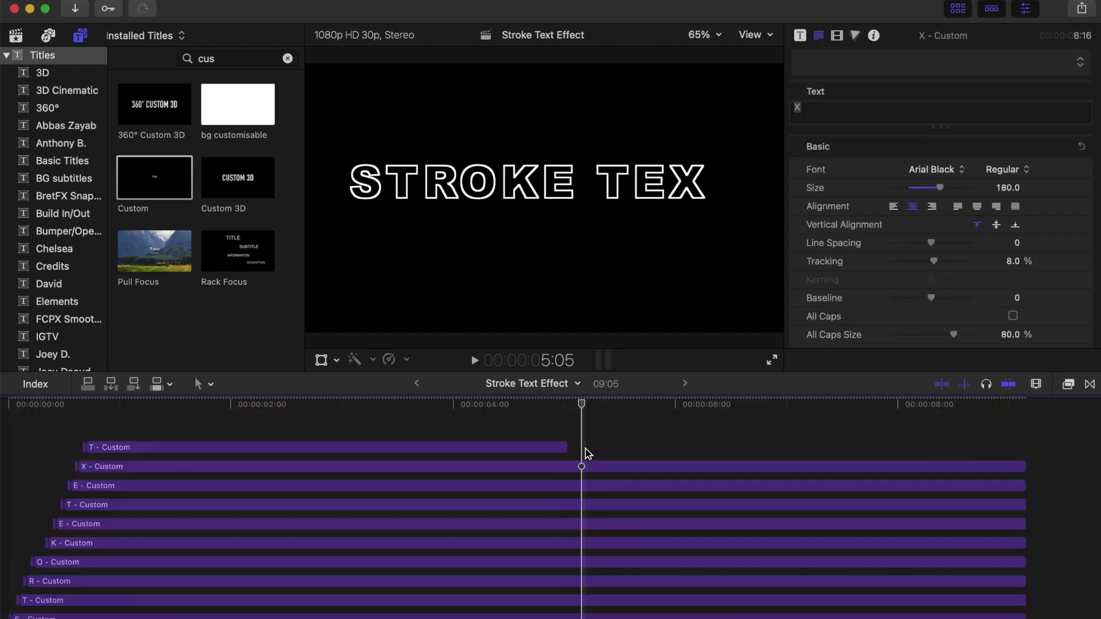
# Step: Copy the filled opening piece of the topmost T title to that title's end at 5:01 and play the result
pyautogui.moveTo(583, 404); pyautogui.dragTo(572, 404)
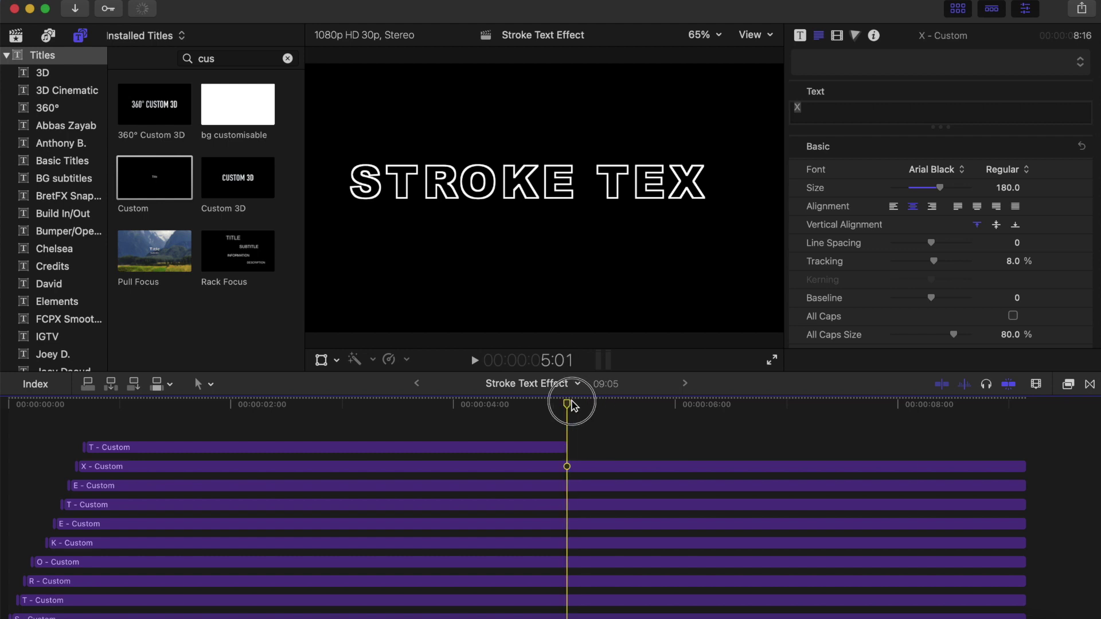
pyautogui.click(84, 447)
pyautogui.moveTo(84, 448); pyautogui.dragTo(574, 430)
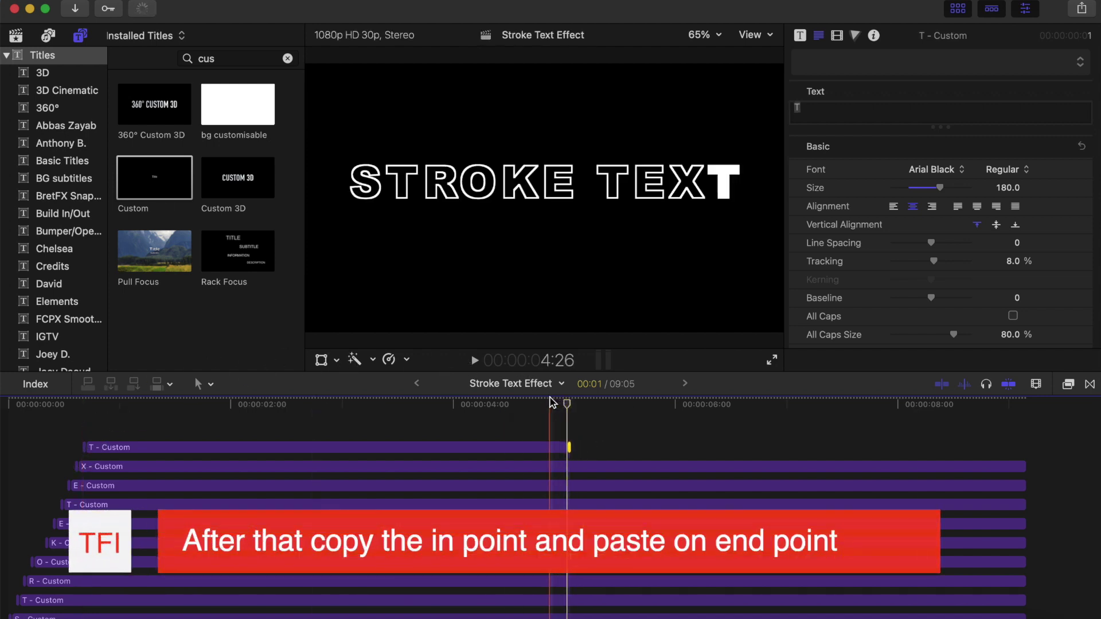
pyautogui.press('super+equal')
pyautogui.click(594, 409)
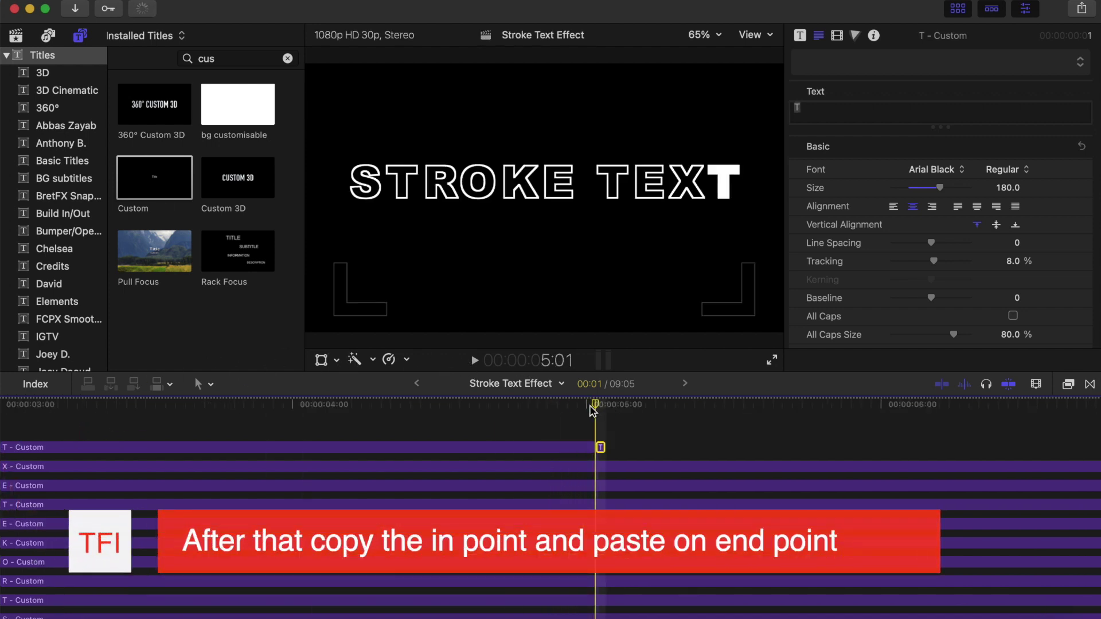
pyautogui.press('space')
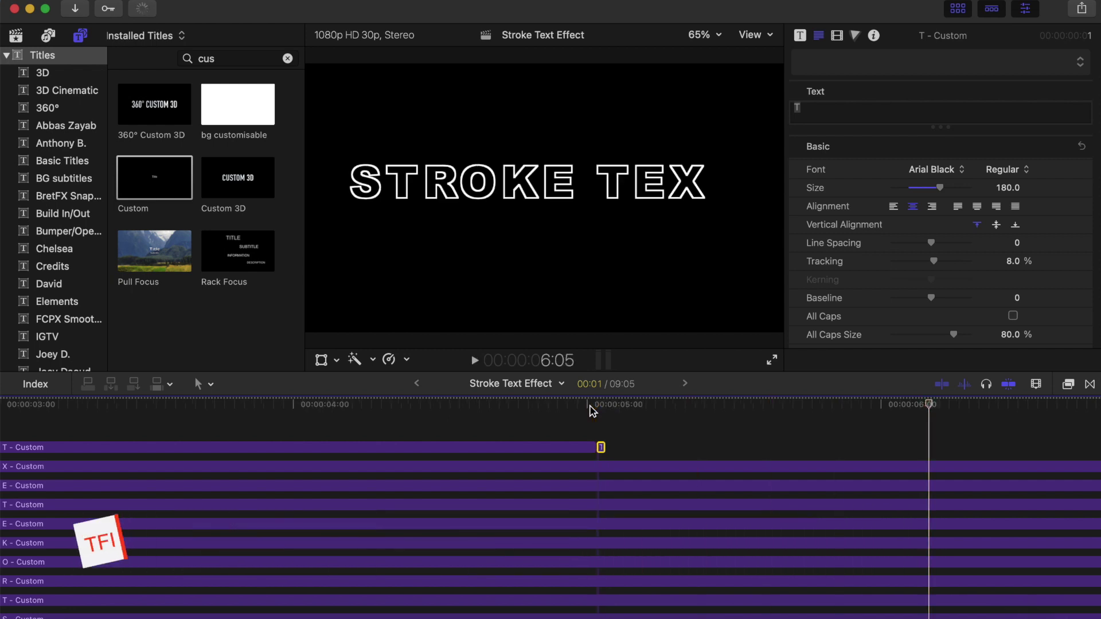
# Step: Cut the X title two frames after the topmost T title's end cut and remove its remainder
pyautogui.press('super+minus')
pyautogui.click(459, 446)
pyautogui.press('super+b')
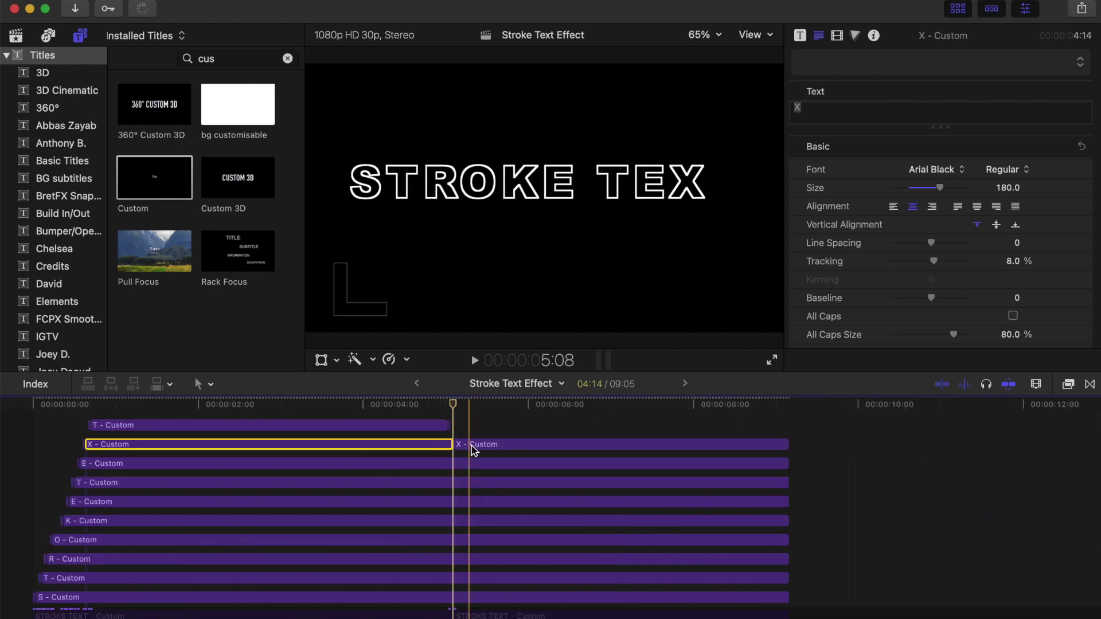
pyautogui.click(473, 446)
pyautogui.press('Delete')
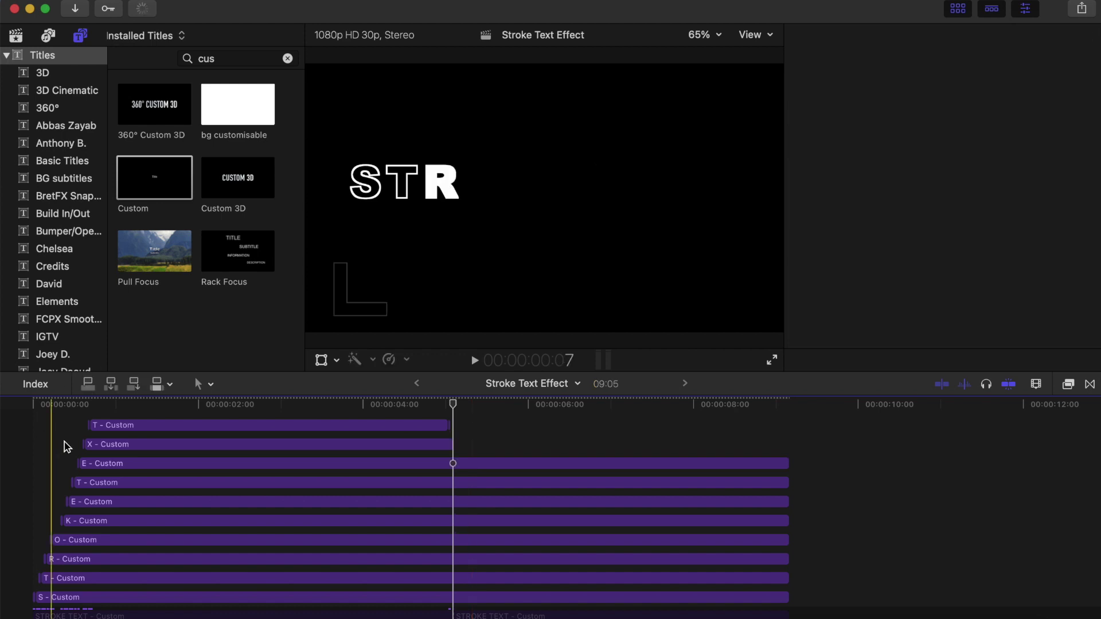
# Step: Copy the filled opening piece of the X title to the cut end of that title
pyautogui.click(84, 447)
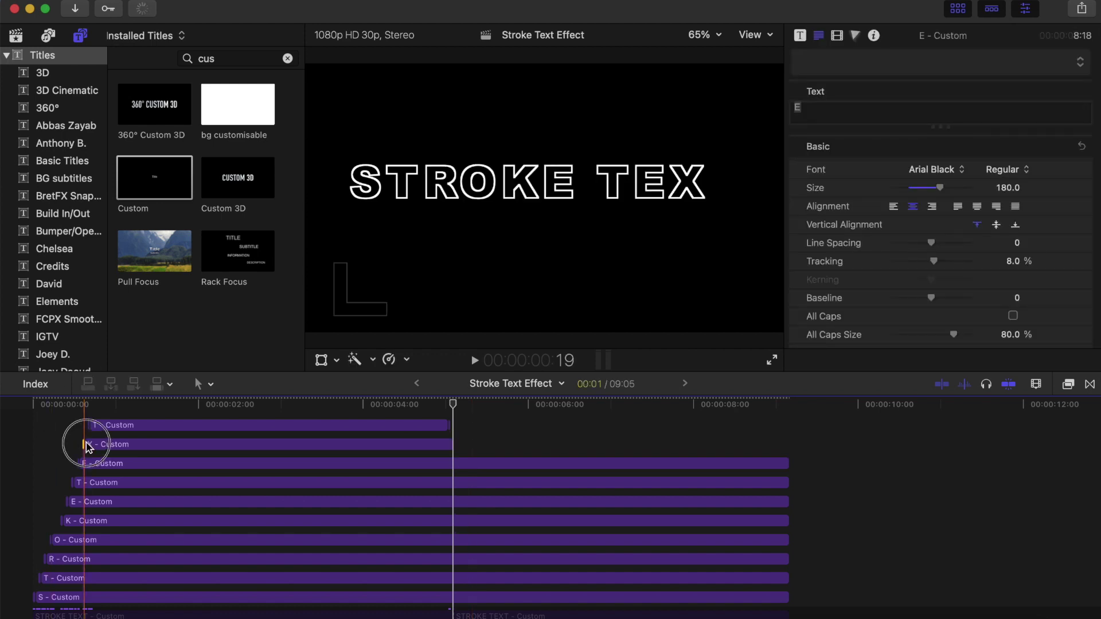
pyautogui.moveTo(87, 446)
pyautogui.mouseDown()
pyautogui.moveTo(463, 445)
pyautogui.moveTo(455, 440)
pyautogui.mouseUp()
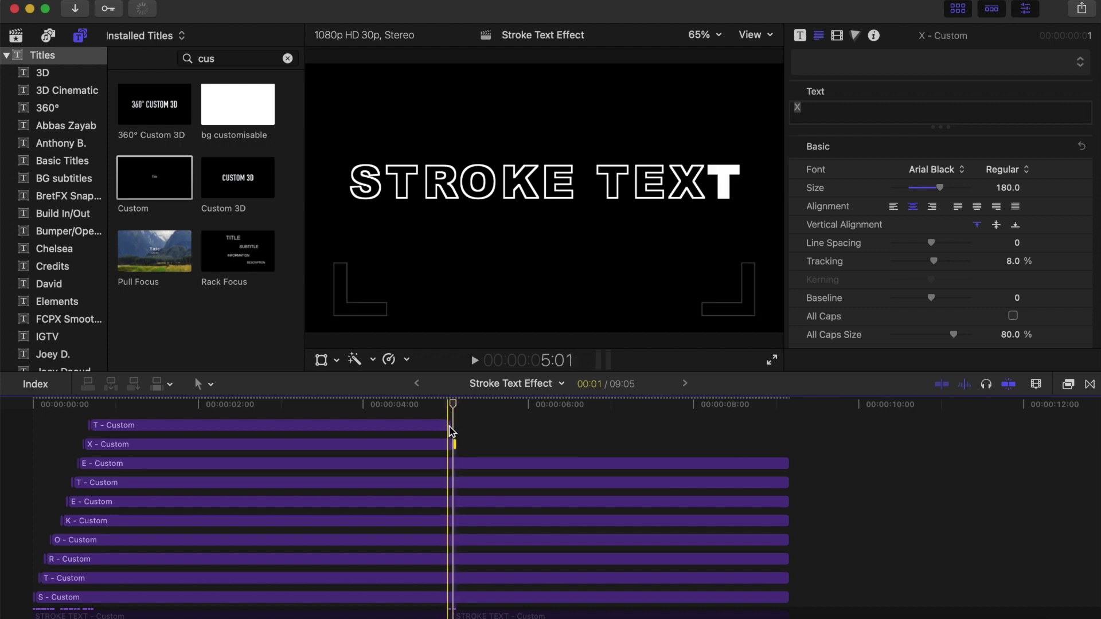
pyautogui.press('super+equal')
pyautogui.press('super+equal')
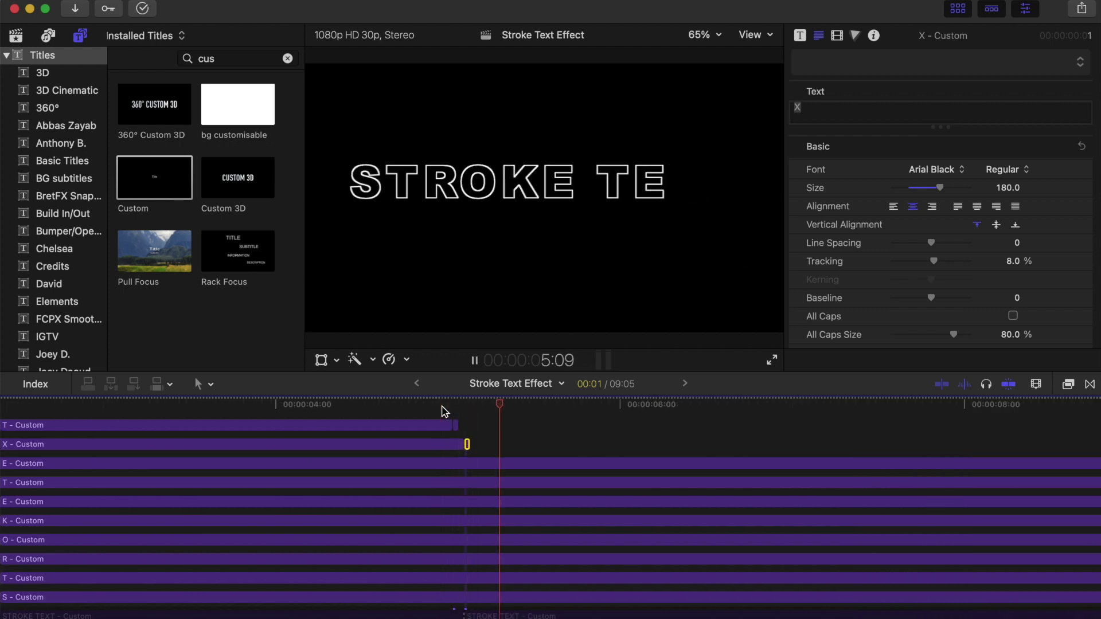
# Step: Cut the E title below the X title at 5:05
pyautogui.press('Down')
pyautogui.click(470, 445)
pyautogui.press('super+equal')
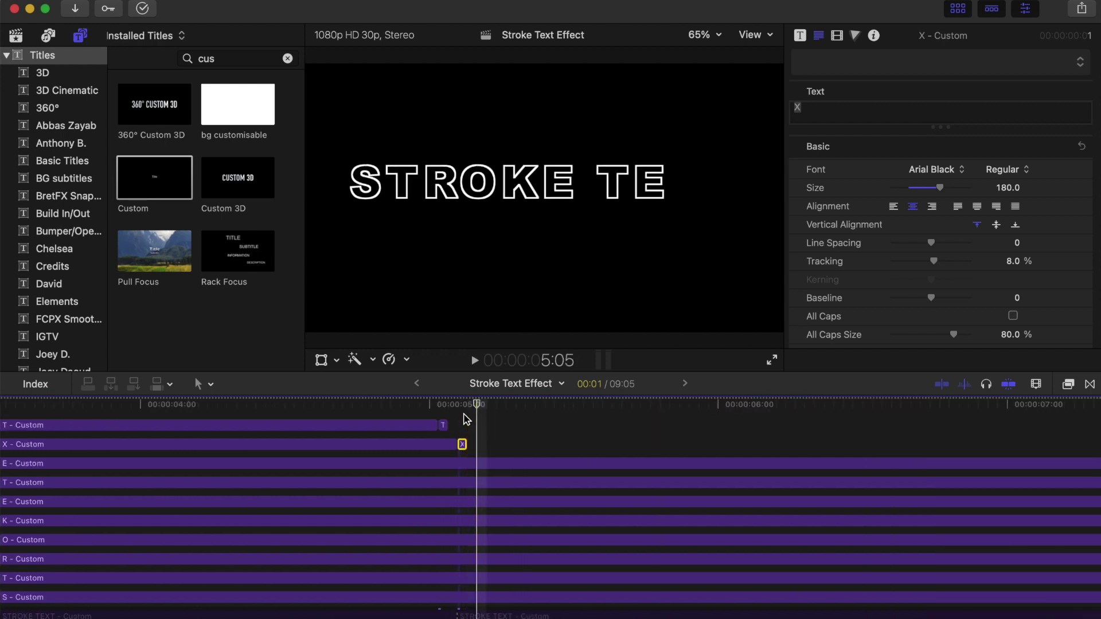
pyautogui.click(479, 463)
pyautogui.press('super+b')
# Step: Cut the first T title of TEXT at 5:07 and the E title of STROKE at 5:09
pyautogui.click(479, 483)
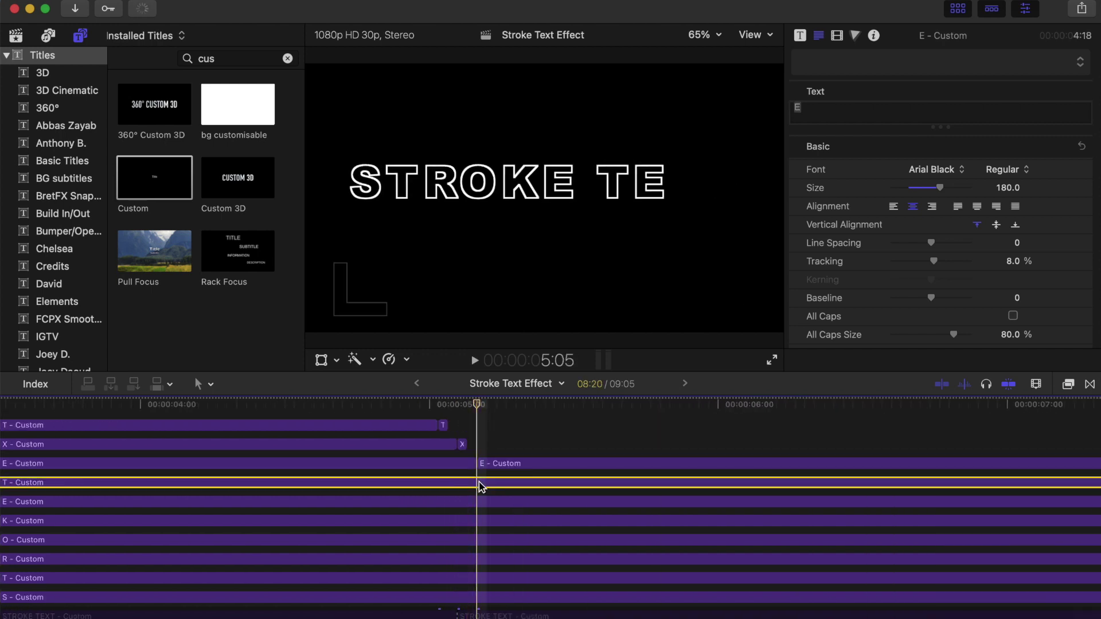
pyautogui.press('Right')
pyautogui.press('Right')
pyautogui.press('super+b')
pyautogui.click(502, 505)
pyautogui.press('Right')
pyautogui.press('Right')
pyautogui.press('super+b')
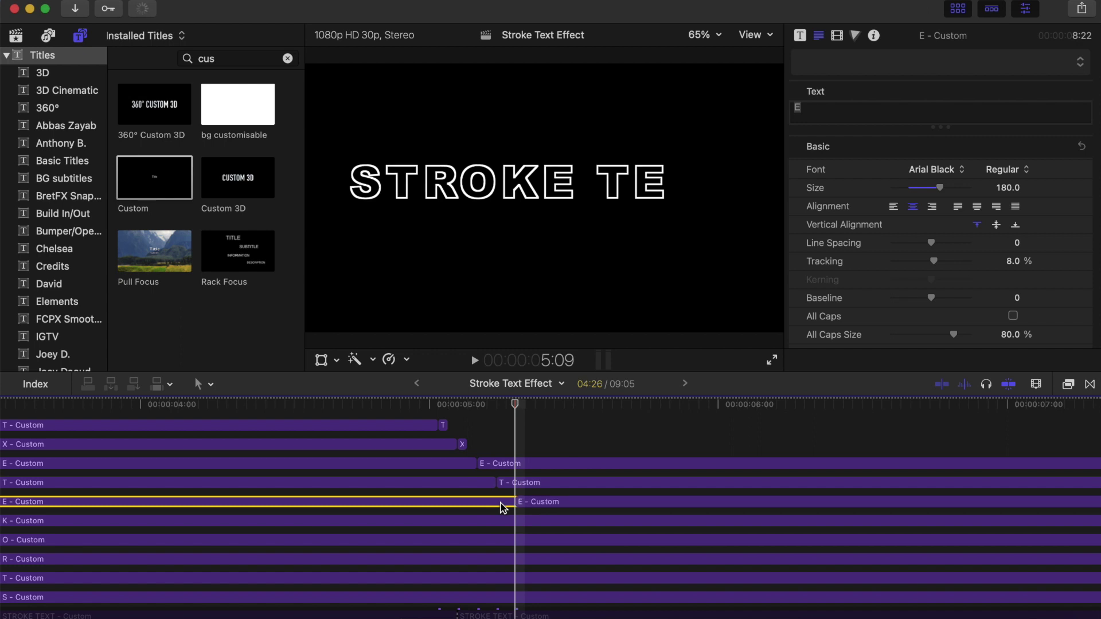
# Step: Cut the K title at 5:11 and the O title at 5:13
pyautogui.press('Right')
pyautogui.press('Right')
pyautogui.click(534, 522)
pyautogui.press('super+b')
pyautogui.press('Right')
pyautogui.press('Right')
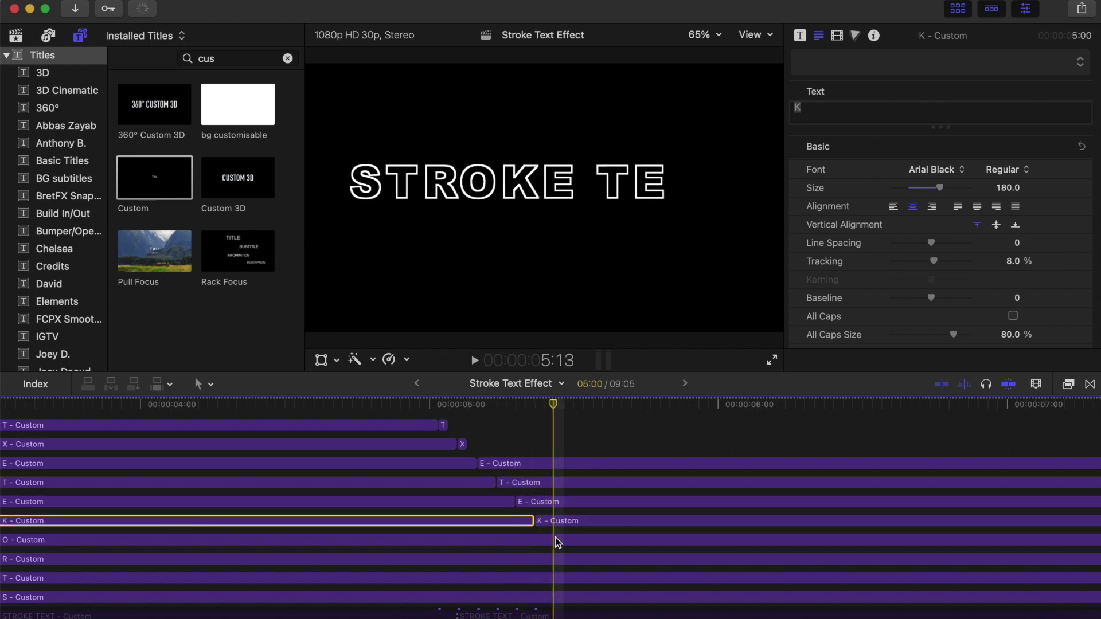
pyautogui.click(552, 541)
pyautogui.press('super+b')
# Step: Cut the R title at 5:15 and the T title of STROKE at 5:17
pyautogui.press('Right')
pyautogui.press('Right')
pyautogui.click(567, 559)
pyautogui.press('super+b')
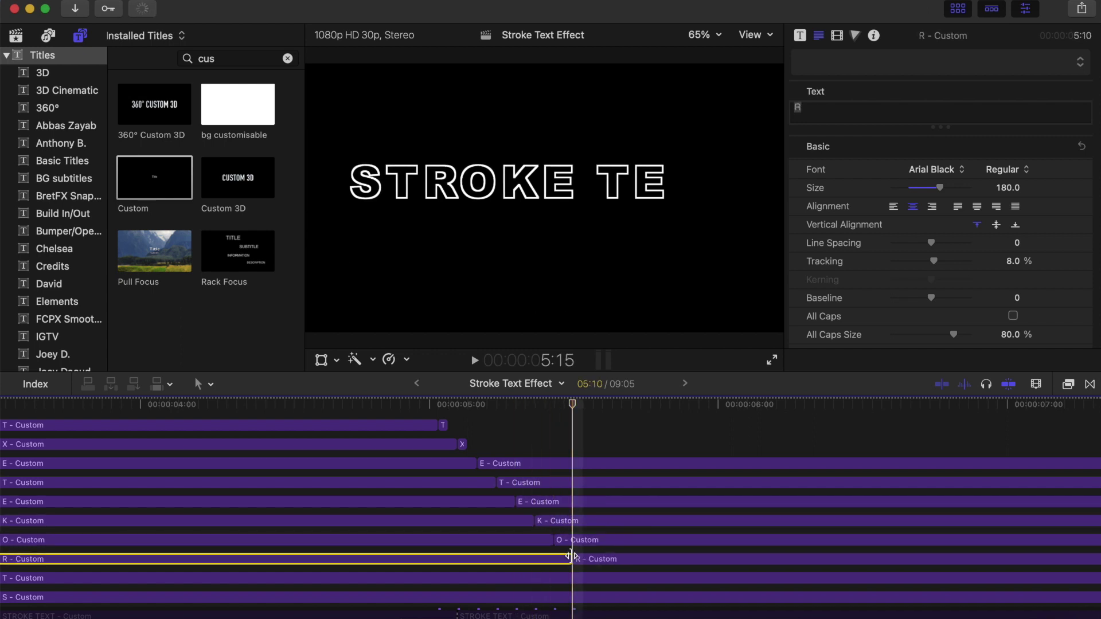
pyautogui.scroll(-2, 566, 545)
pyautogui.click(566, 541)
pyautogui.press('Right')
pyautogui.press('Right')
pyautogui.press('super+b')
# Step: Cut the S title at 5:19, two frames after the cut in the T title above it
pyautogui.press('Right')
pyautogui.press('Right')
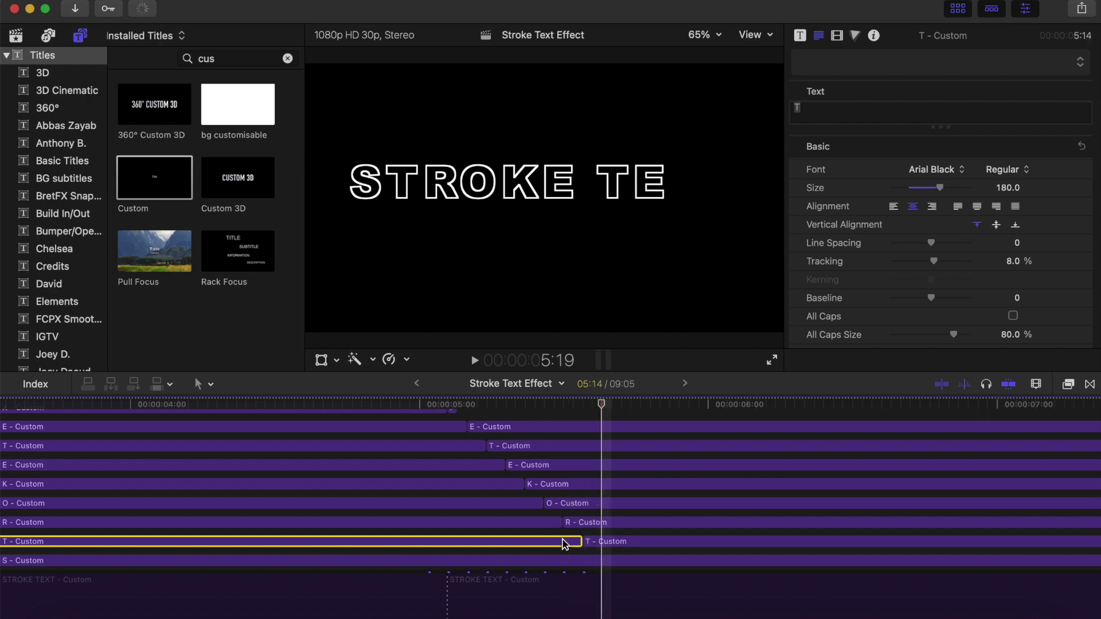
pyautogui.click(600, 561)
pyautogui.press('super+b')
# Step: Delete the leftover pieces after the end cuts of all titles from the upper E down to S
pyautogui.press('super+minus')
pyautogui.scroll(3, 644, 488)
pyautogui.moveTo(634, 438); pyautogui.dragTo(682, 611)
pyautogui.press('Delete')
# Step: Copy the filled opening pieces of the E and first T titles of TEXT to the ends of their titles
pyautogui.click(428, 521)
pyautogui.hotkey('shift', 'z')
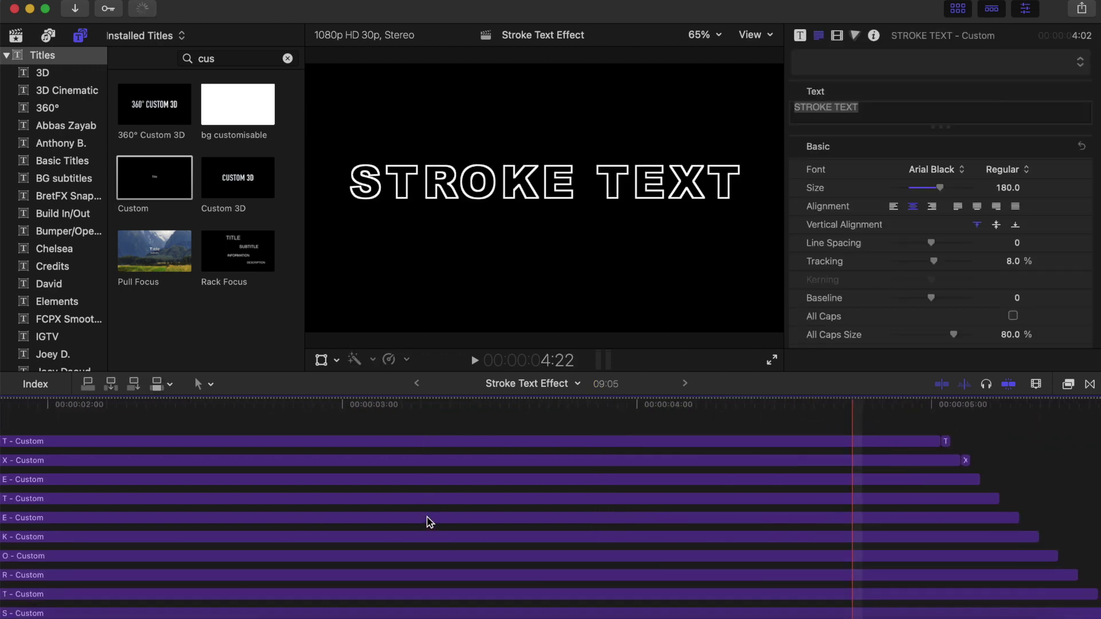
pyautogui.click(924, 479)
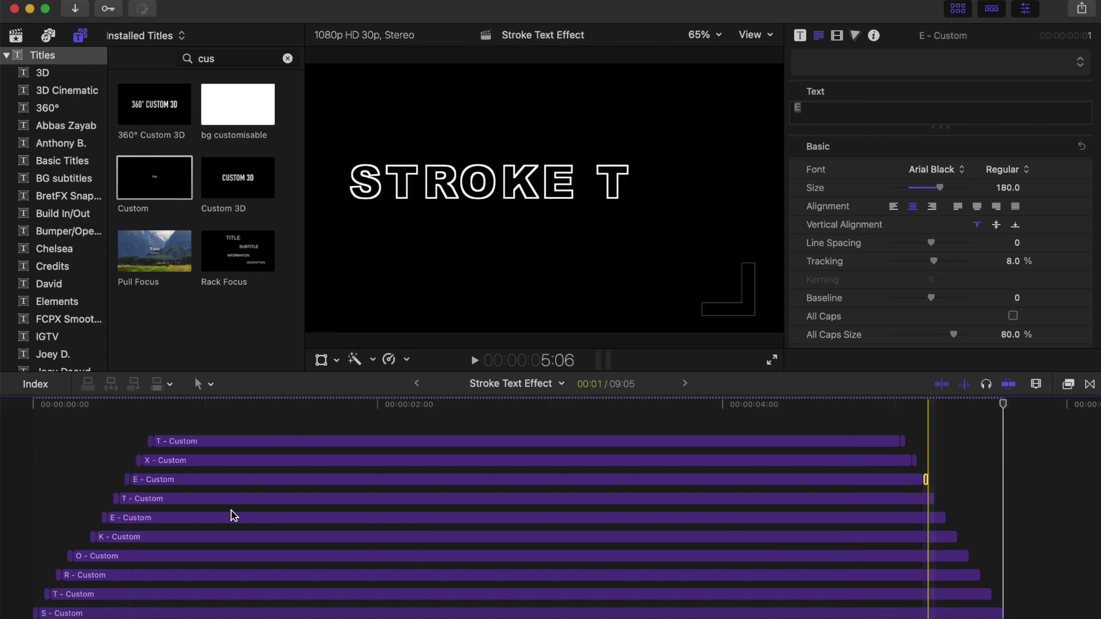
pyautogui.click(344, 499)
pyautogui.click(116, 499)
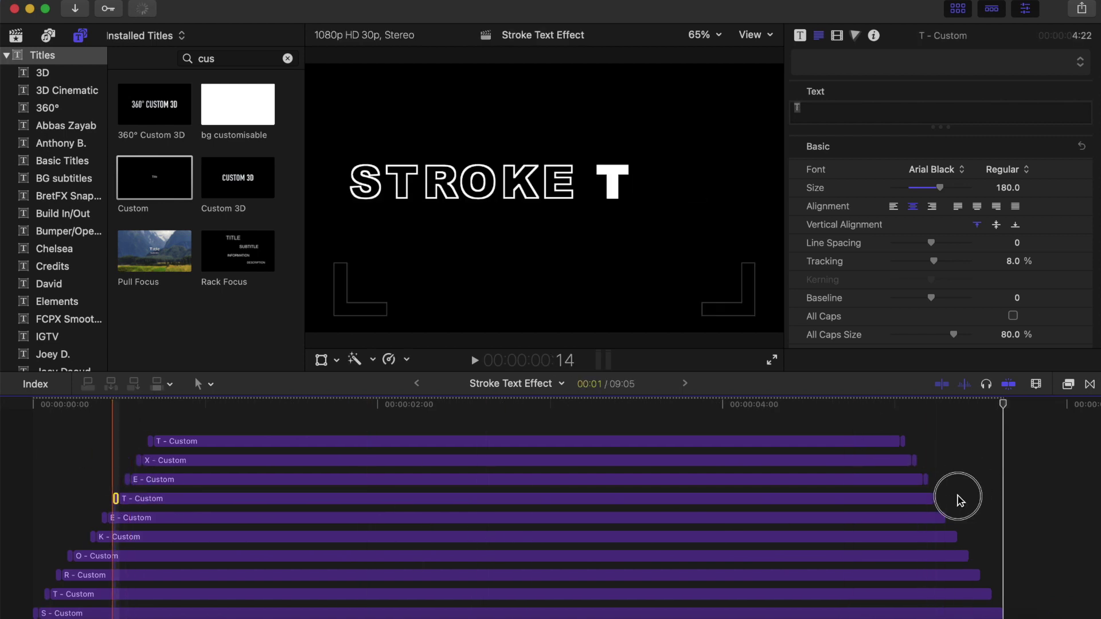
# Step: Copy the filled opening pieces of the E title of STROKE and the K title to the ends of their titles
pyautogui.click(202, 518)
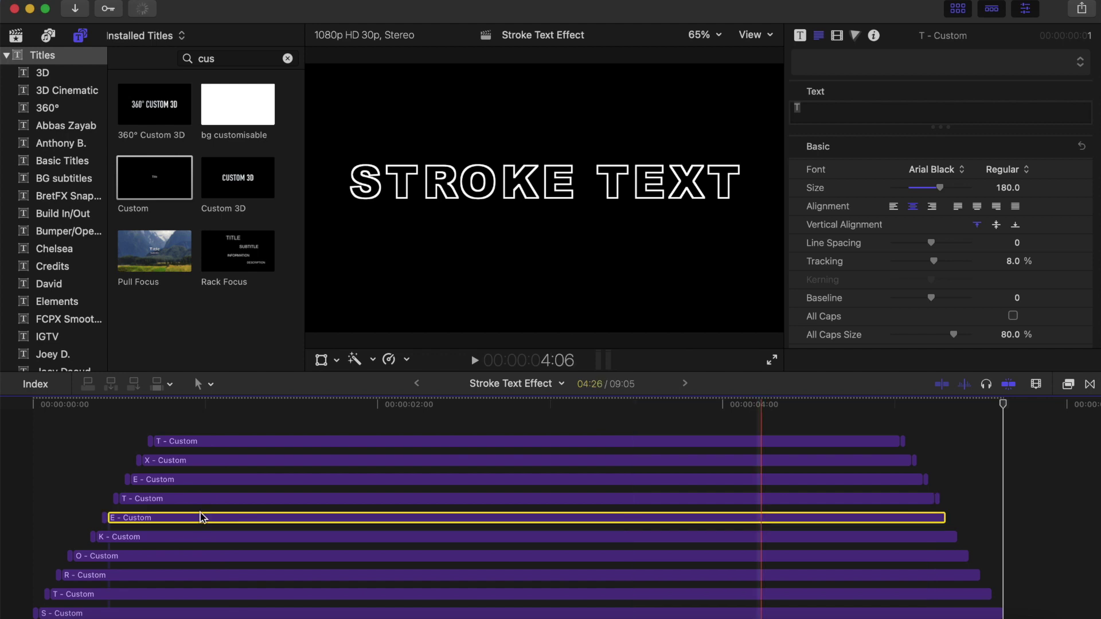
pyautogui.click(106, 518)
pyautogui.click(948, 517)
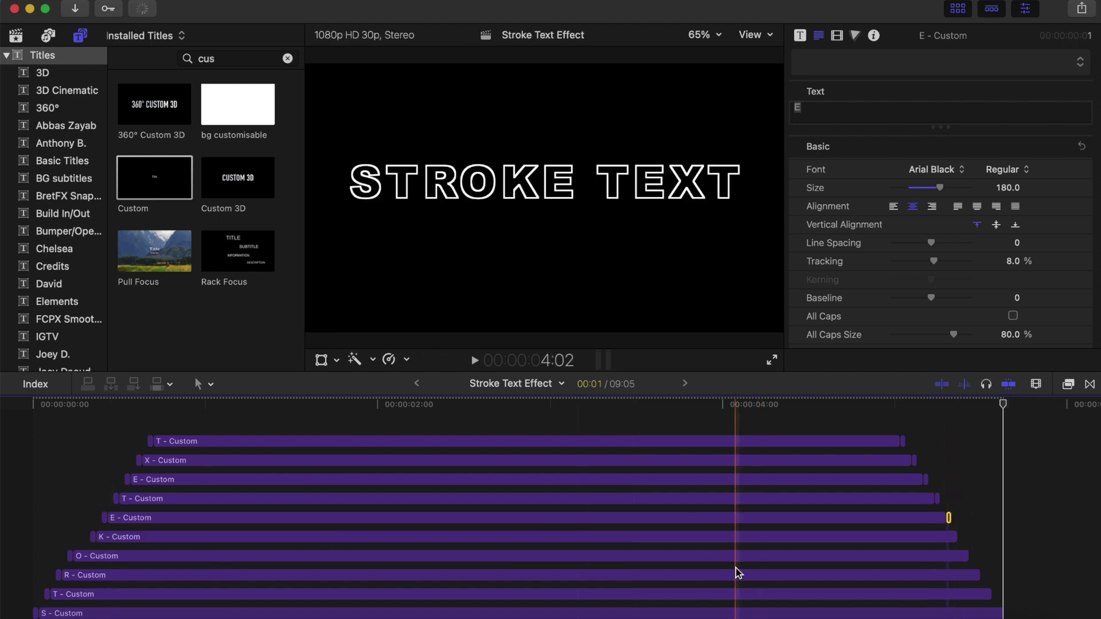
pyautogui.click(711, 537)
pyautogui.click(95, 537)
pyautogui.click(960, 537)
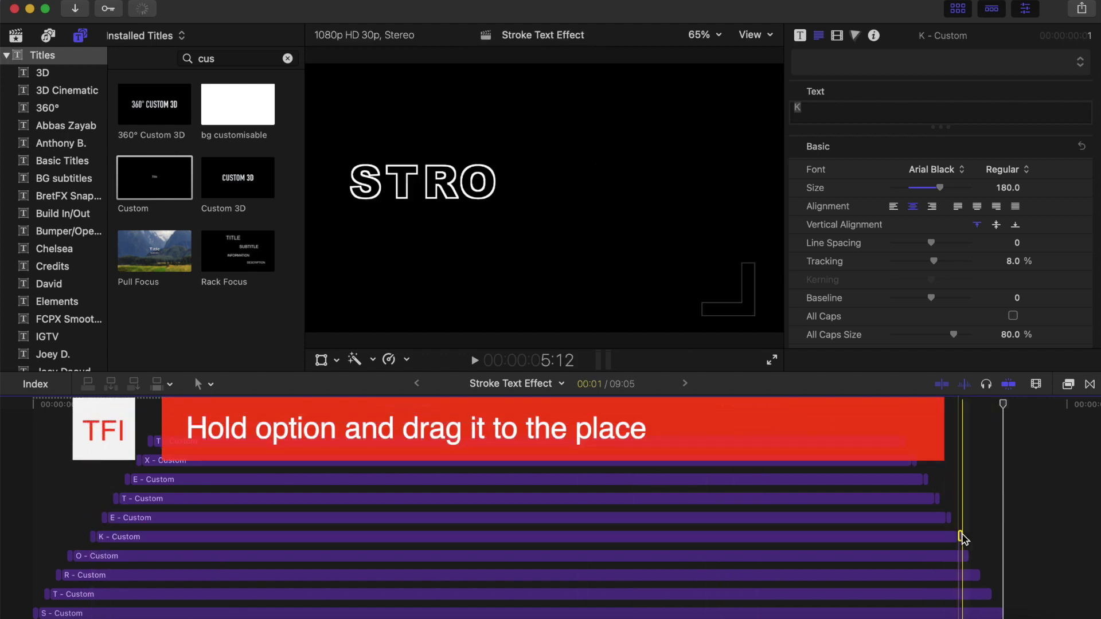
# Step: Copy the filled opening piece of the O title to the end of that title
pyautogui.click(164, 556)
pyautogui.click(70, 556)
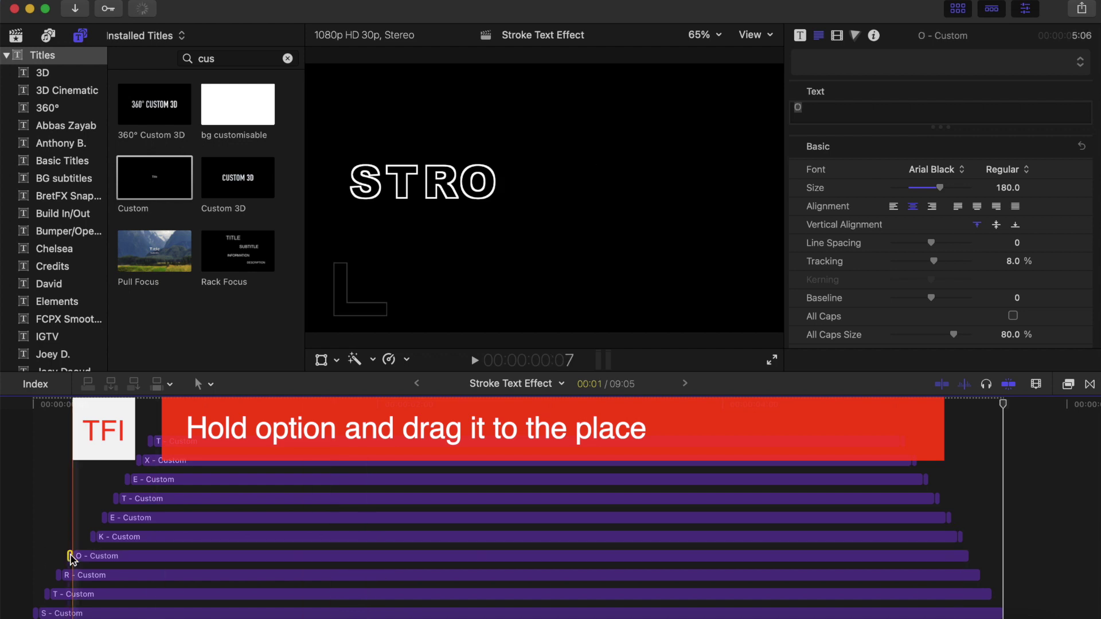
pyautogui.moveTo(969, 556); pyautogui.dragTo(975, 558)
# Step: Copy the filled opening pieces of the R, lowest T and S titles to the ends of their titles
pyautogui.scroll(-3, 631, 545)
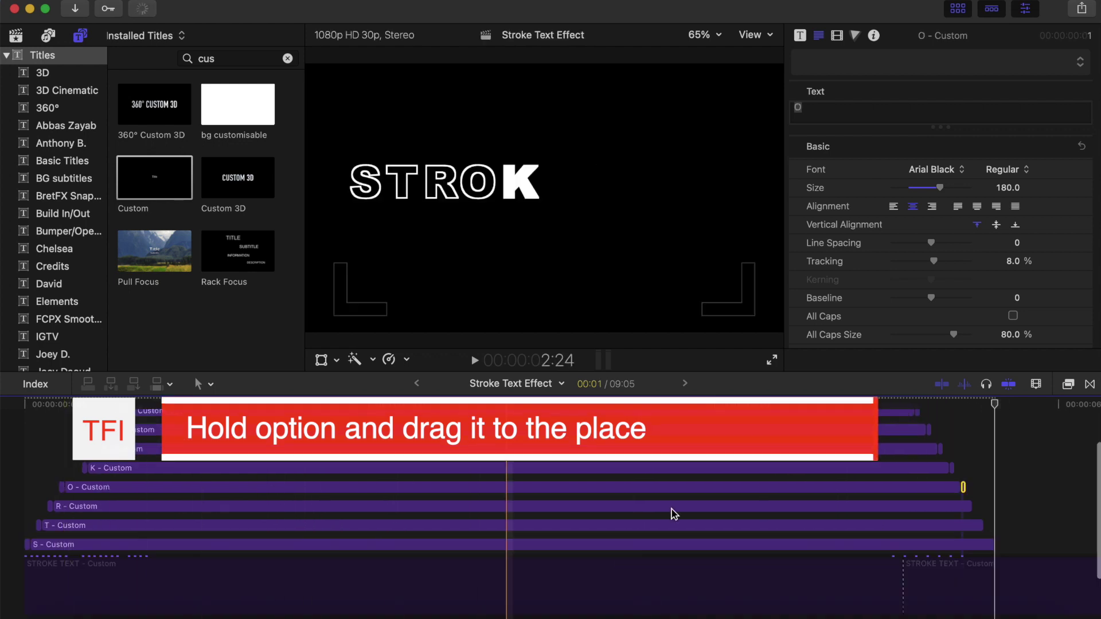
pyautogui.moveTo(972, 507); pyautogui.dragTo(987, 523)
pyautogui.click(38, 526)
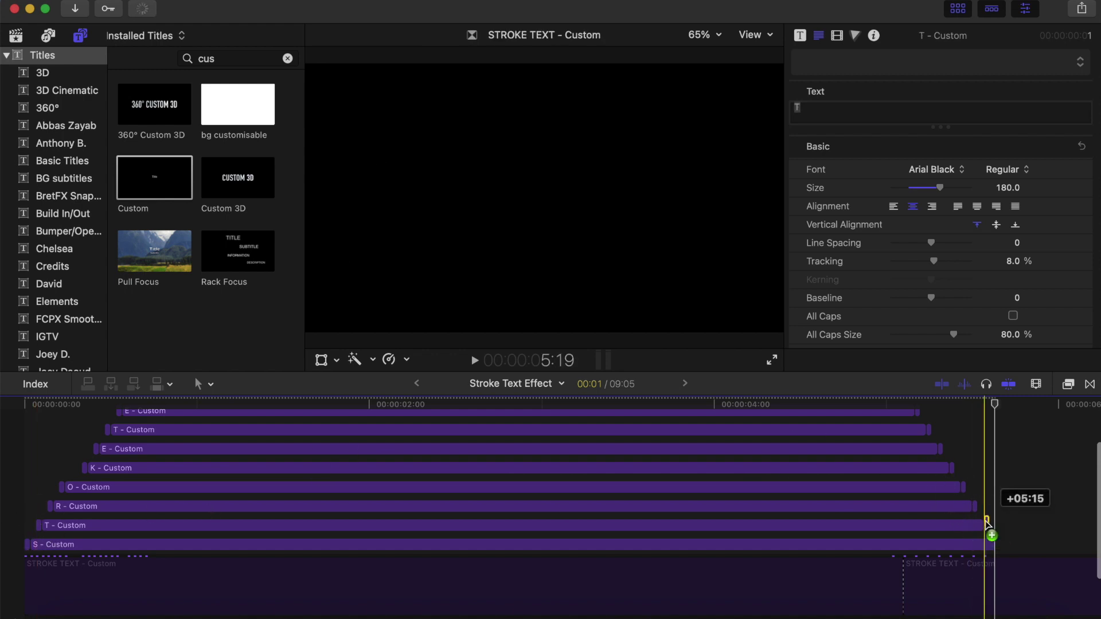
pyautogui.moveTo(27, 545); pyautogui.dragTo(1001, 525)
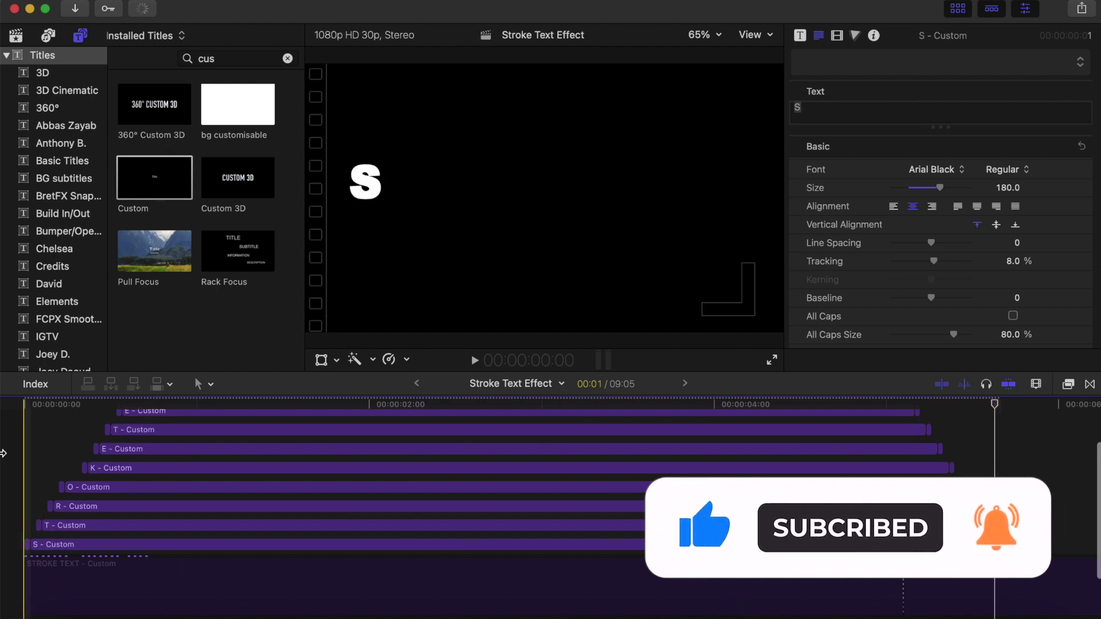
# Step: Play the finished stroke text animation from the beginning several times to review the letter flashes at both ends
pyautogui.click(773, 362)
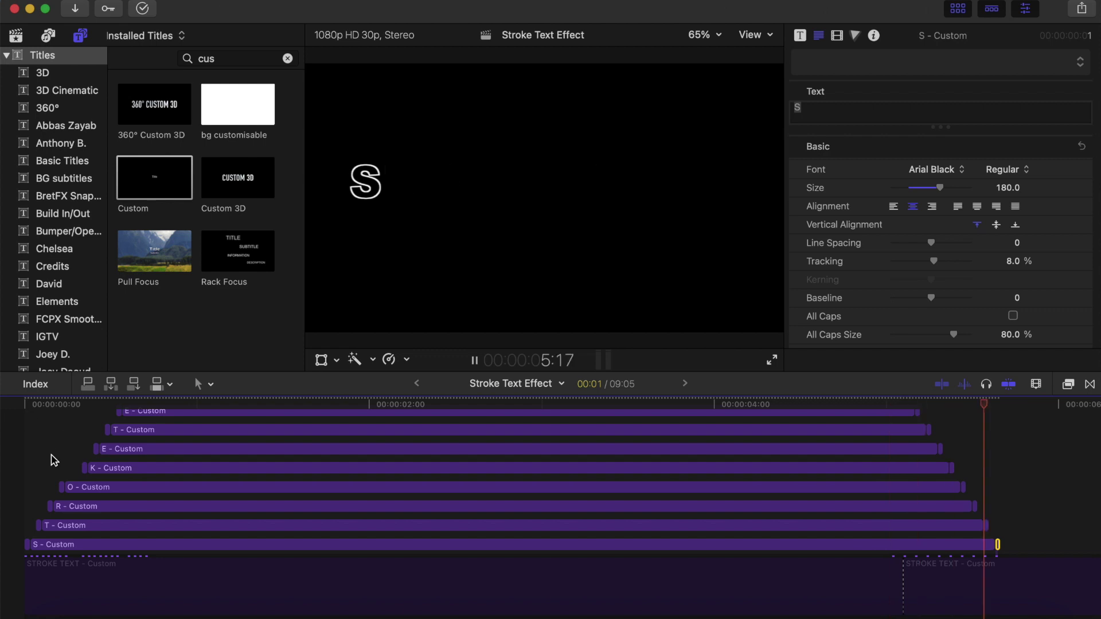
pyautogui.moveTo(36, 408); pyautogui.dragTo(2, 407)
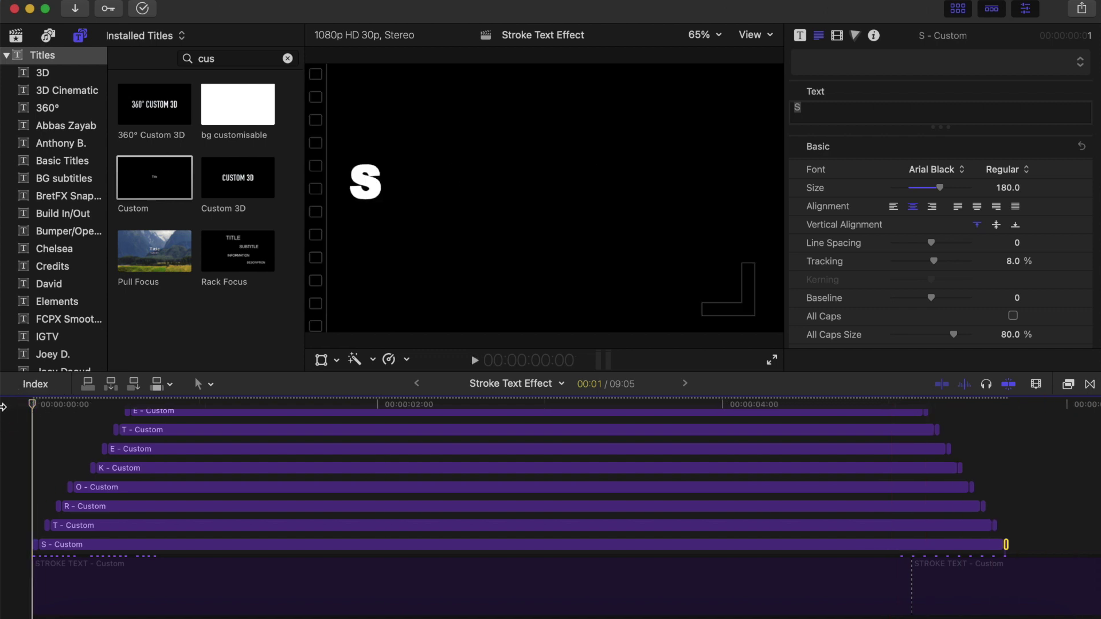
pyautogui.press('space')
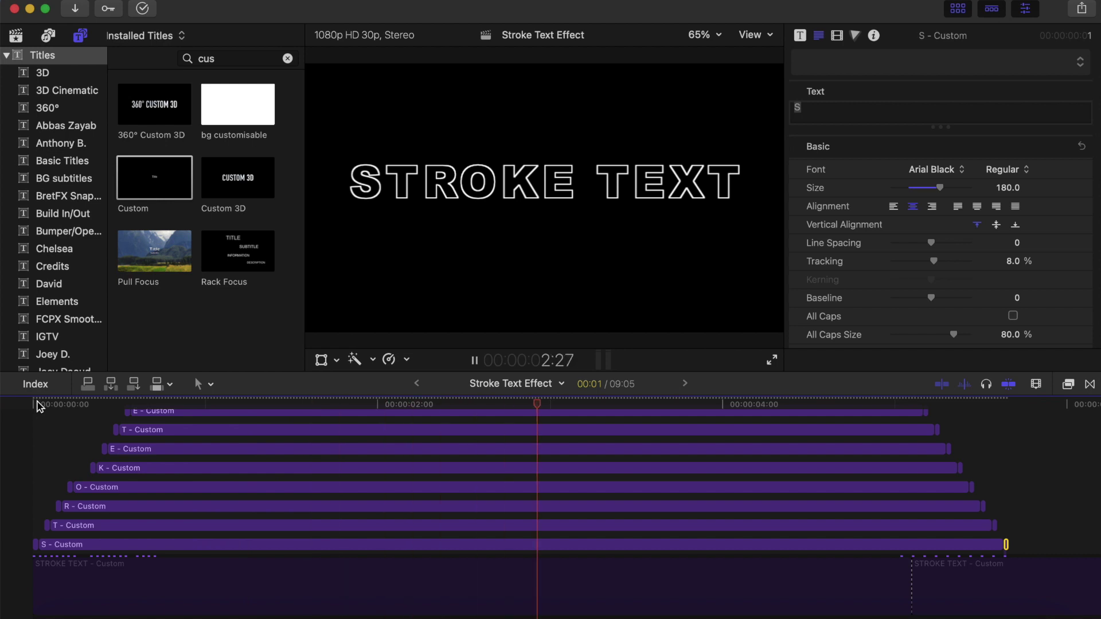
pyautogui.moveTo(39, 408); pyautogui.dragTo(10, 407)
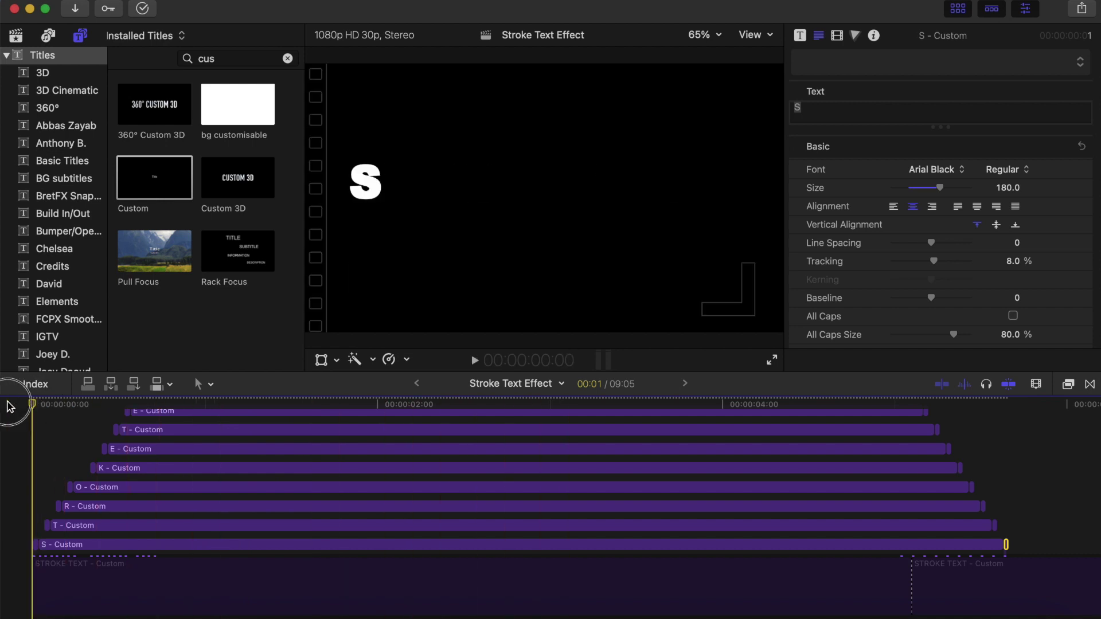
pyautogui.press('space')
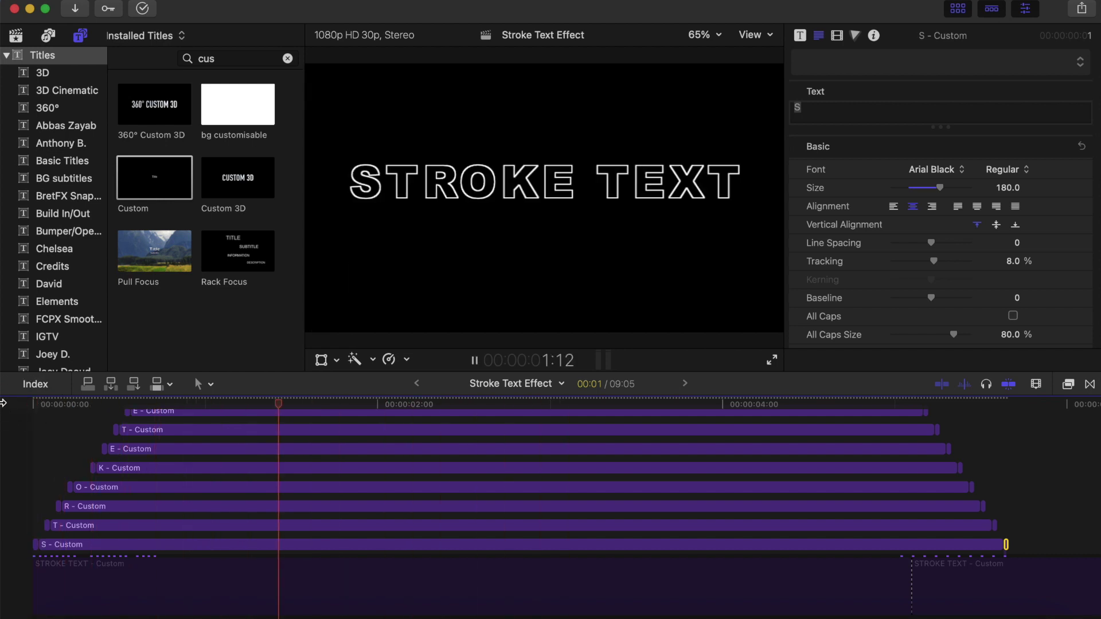
pyautogui.press('super+minus')
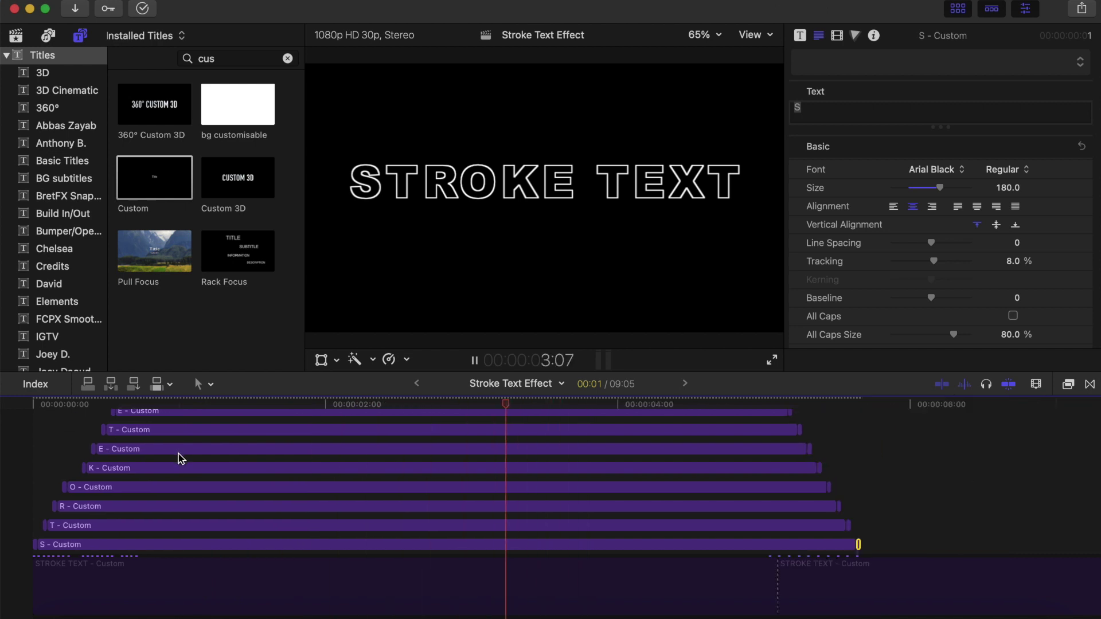